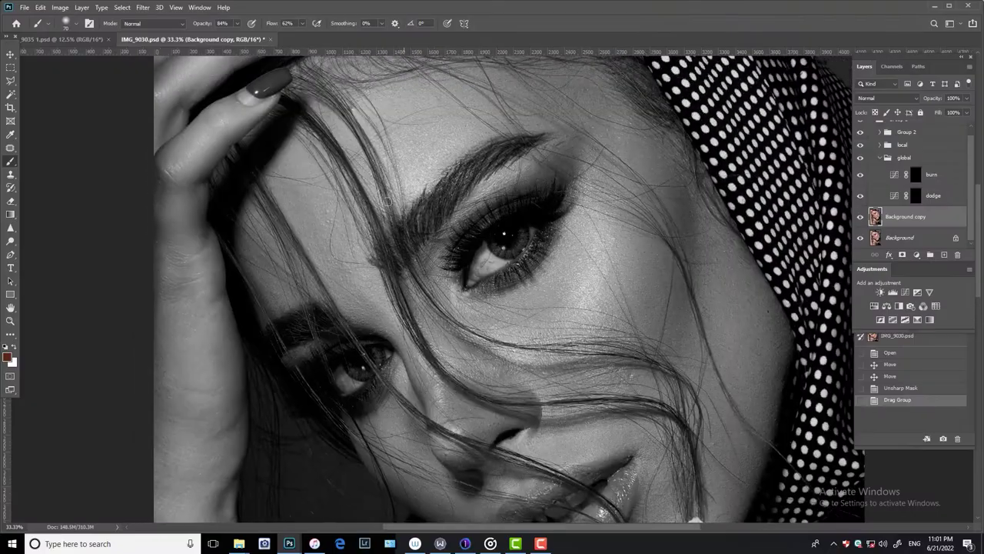
# At 200% zoom, patch a vein and a spot on the eye white with clean areas
pyautogui.hotkey('ctrl', '+')
pyautogui.hotkey('ctrl', '+')
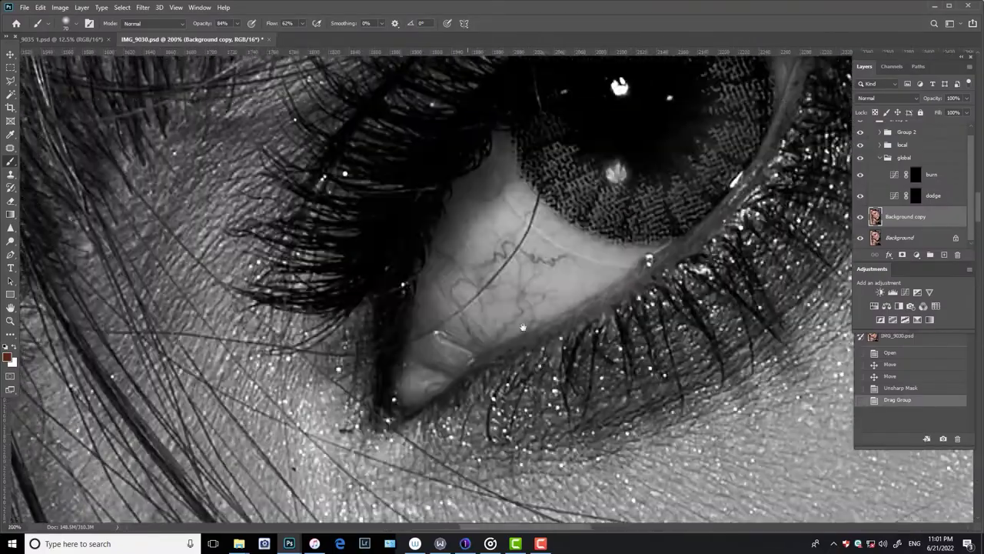
pyautogui.press('j')
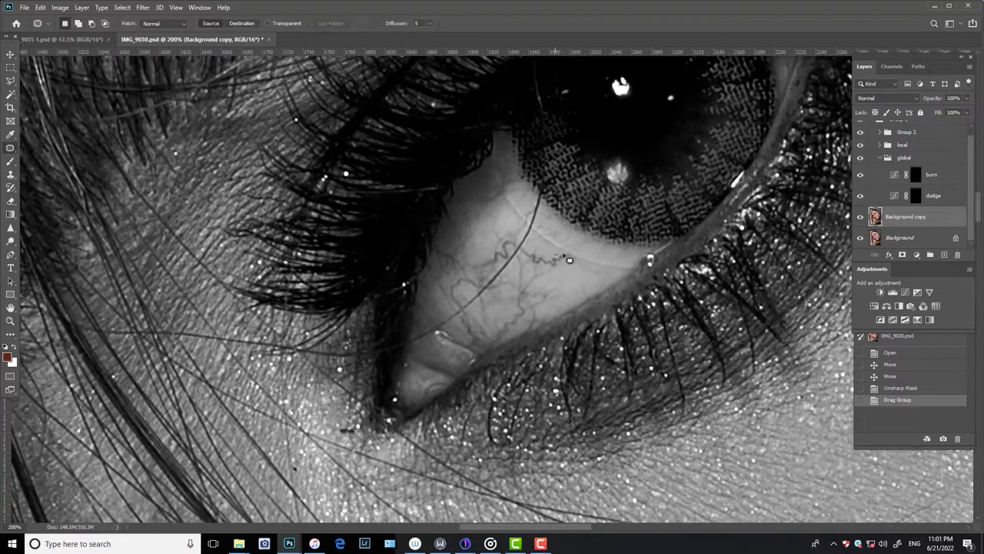
pyautogui.moveTo(559, 272)
pyautogui.mouseDown()
pyautogui.moveTo(562, 263)
pyautogui.moveTo(567, 279)
pyautogui.moveTo(527, 300)
pyautogui.moveTo(556, 274)
pyautogui.moveTo(532, 290)
pyautogui.moveTo(561, 281)
pyautogui.mouseUp()
pyautogui.hotkey('ctrl', 'd')
pyautogui.hotkey('ctrl', 'd')
pyautogui.hotkey('ctrl', 'd')
pyautogui.moveTo(512, 343); pyautogui.dragTo(529, 303)
pyautogui.hotkey('ctrl', 'd')
# Hide Group 2 so the portrait shows in colour
pyautogui.click(860, 131)
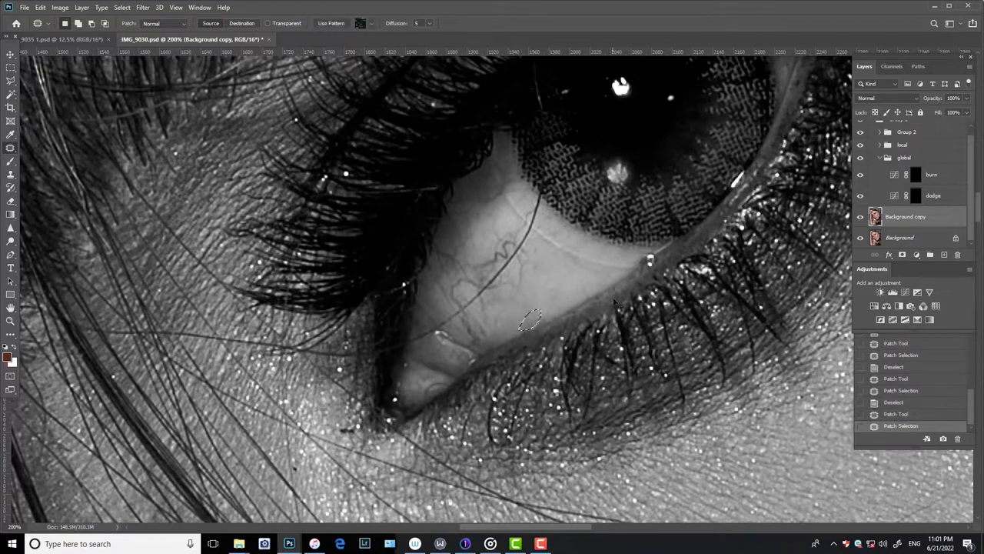
pyautogui.scroll(1, 975, 187)
pyautogui.click(875, 141)
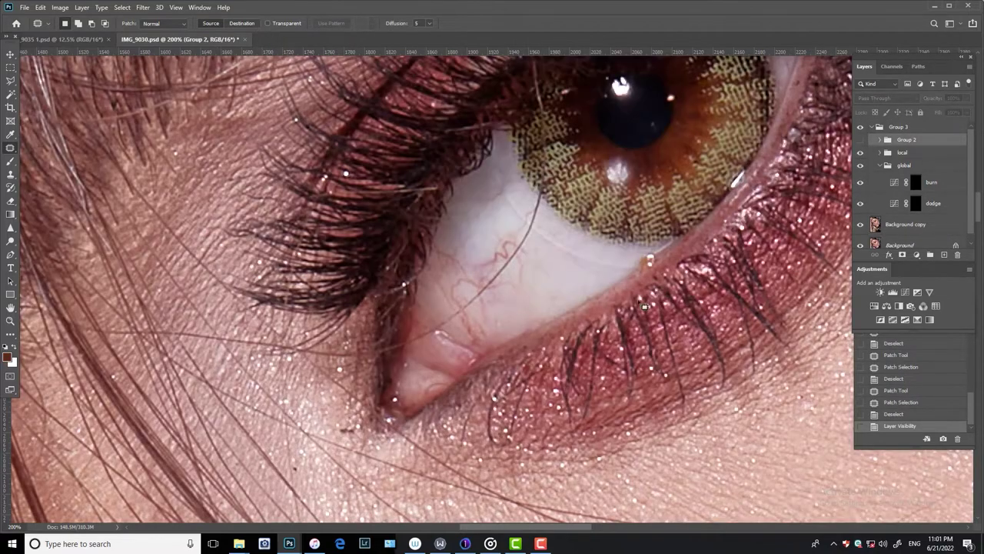
# On Background copy, patch the stray hair strand and a vein on the eye white
pyautogui.moveTo(595, 297); pyautogui.dragTo(591, 329)
pyautogui.scroll(-1, 955, 202)
pyautogui.click(911, 216)
pyautogui.moveTo(539, 241)
pyautogui.mouseDown()
pyautogui.moveTo(543, 226)
pyautogui.moveTo(533, 246)
pyautogui.moveTo(547, 257)
pyautogui.moveTo(527, 226)
pyautogui.moveTo(512, 287)
pyautogui.moveTo(540, 290)
pyautogui.moveTo(527, 314)
pyautogui.mouseUp()
pyautogui.hotkey('ctrl', 'd')
pyautogui.hotkey('ctrl', 'd')
pyautogui.hotkey('ctrl', 'd')
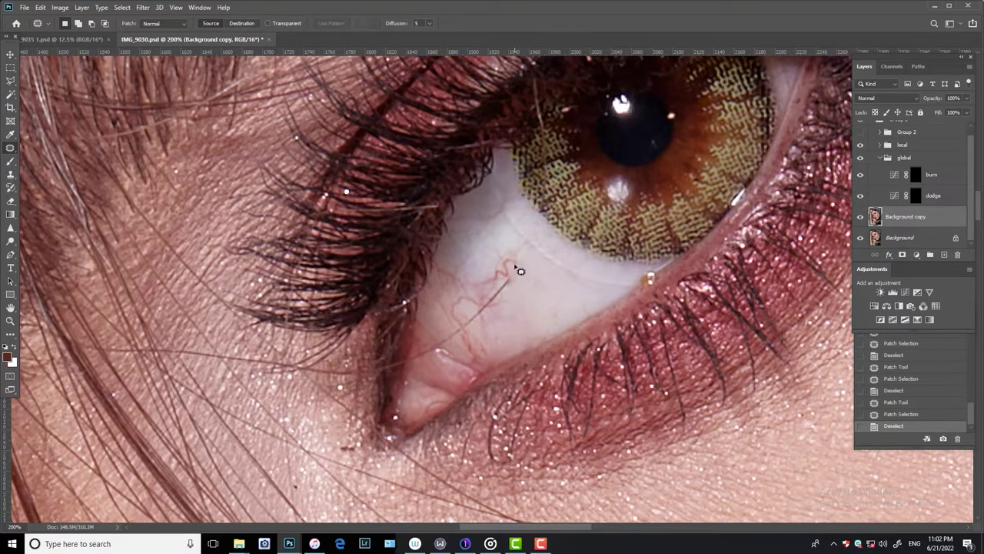
pyautogui.moveTo(503, 260)
pyautogui.mouseDown()
pyautogui.moveTo(490, 277)
pyautogui.moveTo(536, 321)
pyautogui.mouseUp()
pyautogui.hotkey('ctrl', 'd')
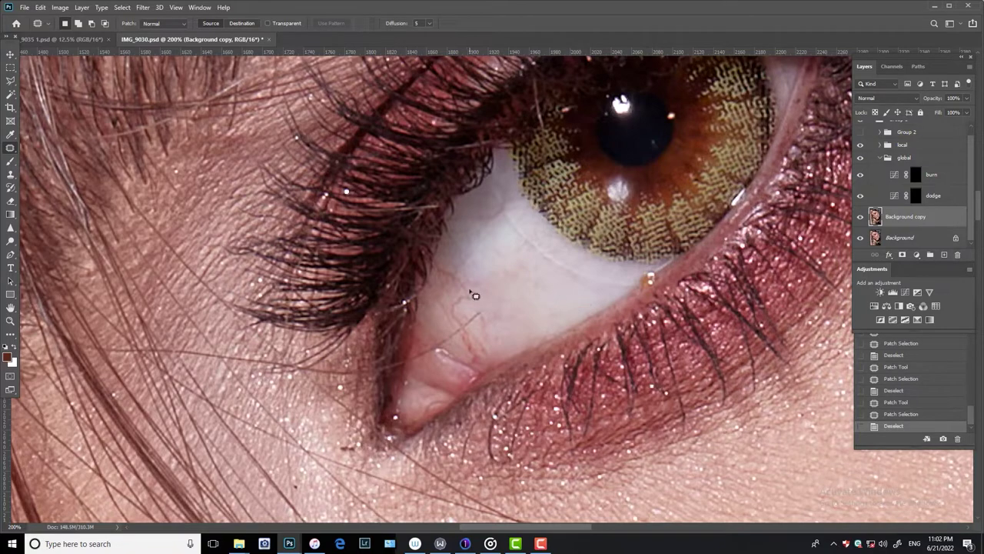
# Patch two more veins and the area beside the tear duct
pyautogui.moveTo(475, 296); pyautogui.dragTo(547, 280)
pyautogui.hotkey('ctrl', 'd')
pyautogui.moveTo(540, 334); pyautogui.dragTo(540, 289)
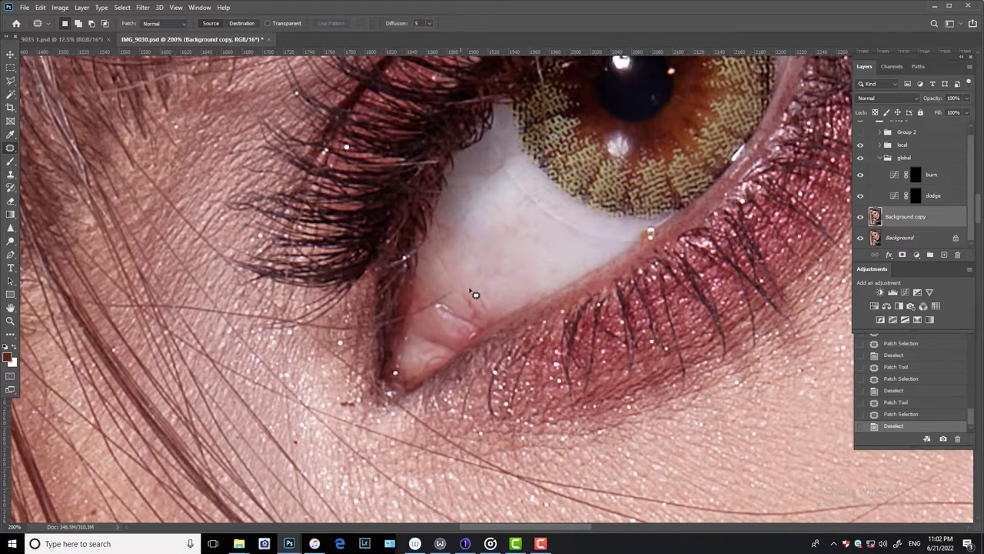
pyautogui.moveTo(475, 295)
pyautogui.mouseDown()
pyautogui.moveTo(484, 323)
pyautogui.moveTo(471, 289)
pyautogui.moveTo(509, 277)
pyautogui.mouseUp()
pyautogui.hotkey('ctrl', 'd')
pyautogui.moveTo(487, 313)
pyautogui.mouseDown()
pyautogui.moveTo(471, 291)
pyautogui.moveTo(561, 277)
pyautogui.mouseUp()
pyautogui.hotkey('ctrl', 'd')
# Make final small patches, step back in History, redo them, and zoom out
pyautogui.moveTo(460, 252); pyautogui.dragTo(463, 254)
pyautogui.moveTo(445, 300)
pyautogui.mouseDown()
pyautogui.moveTo(451, 281)
pyautogui.moveTo(435, 298)
pyautogui.moveTo(457, 321)
pyautogui.mouseUp()
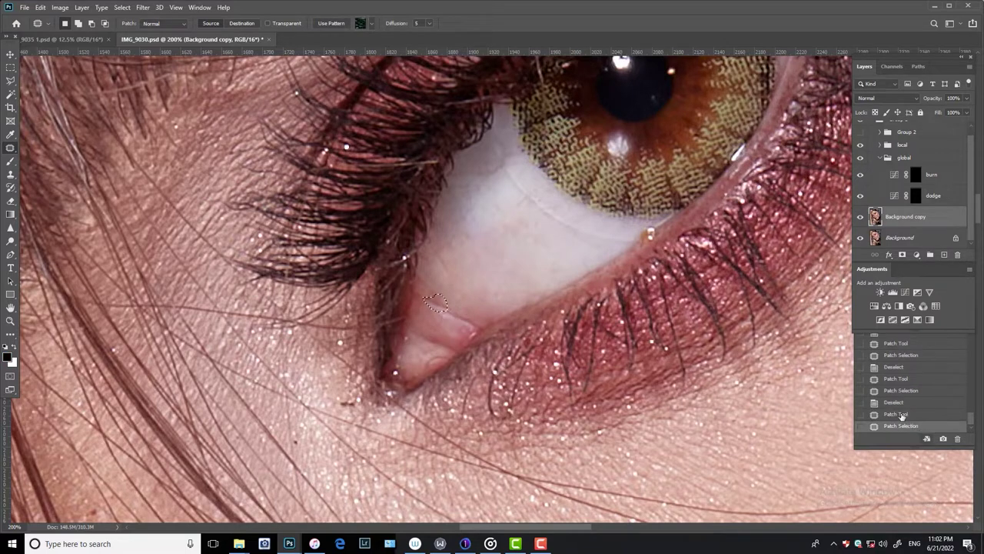
pyautogui.click(893, 367)
pyautogui.hotkey('ctrl', 'shift', 'z')
pyautogui.hotkey('ctrl', 'shift', 'z')
pyautogui.hotkey('ctrl', 'shift', 'z')
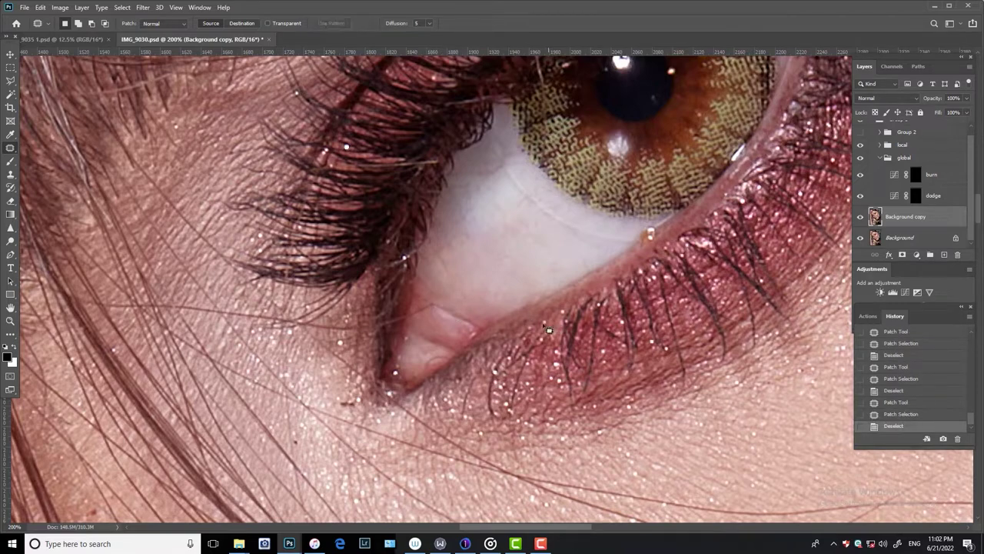
pyautogui.hotkey('ctrl', '-')
pyautogui.hotkey('ctrl', '-')
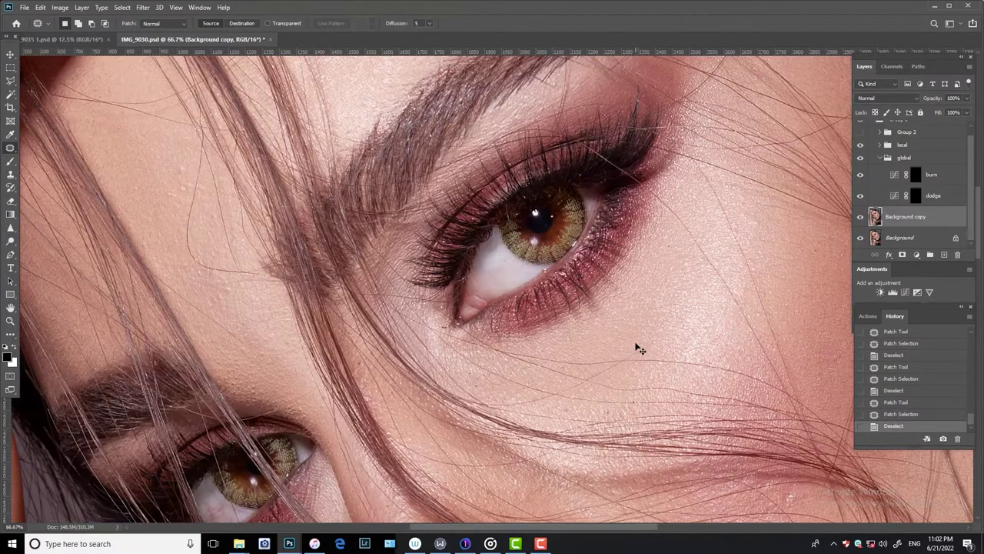
# Zoom to 200% and patch a small blemish on the under-eye skin
pyautogui.hotkey('ctrl', '+')
pyautogui.hotkey('ctrl', '+')
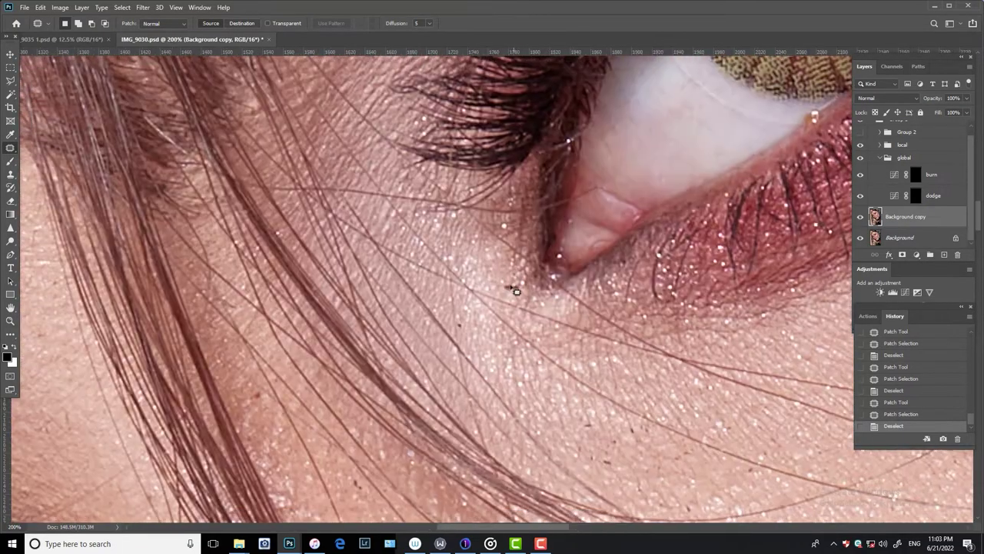
pyautogui.scroll(-5, 461, 396)
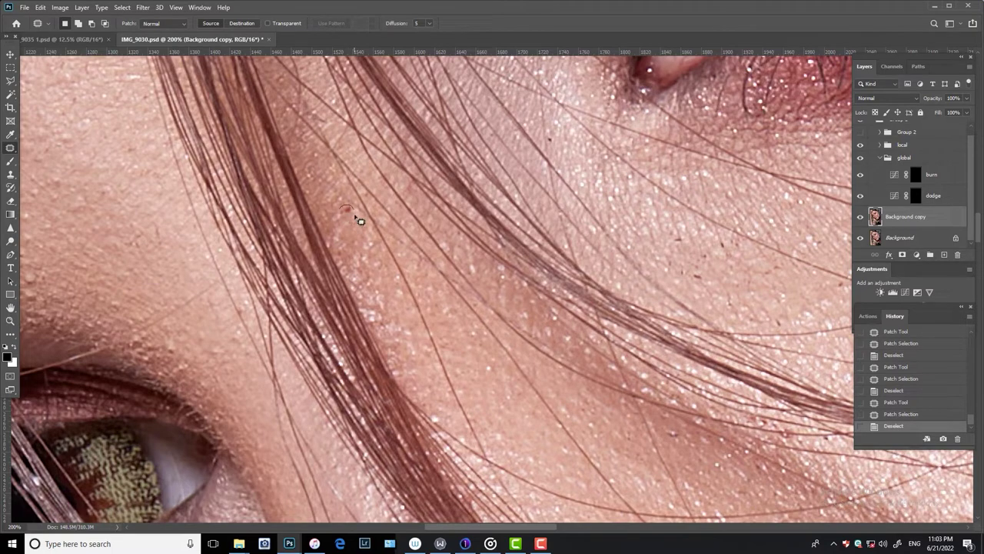
pyautogui.hscroll(3, 484, 285)
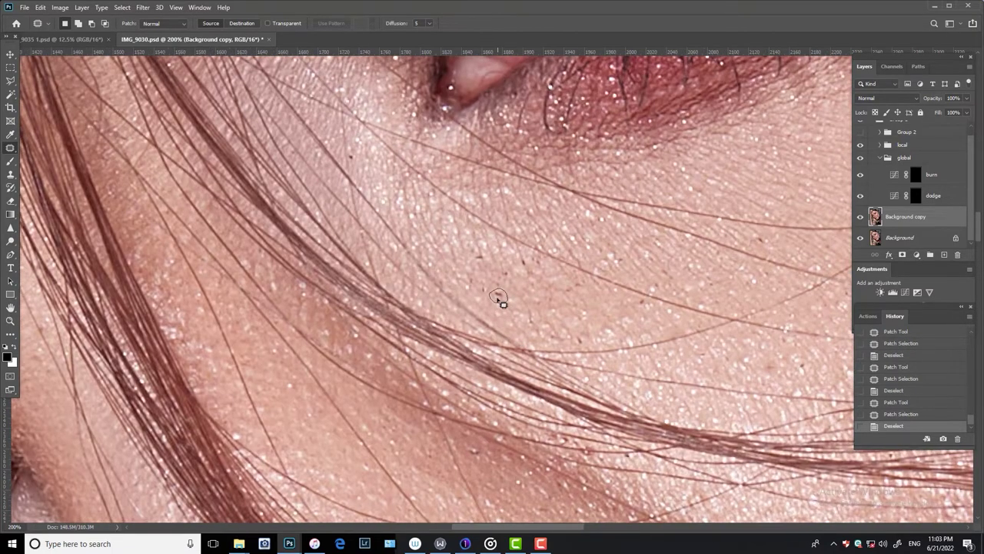
pyautogui.moveTo(494, 270); pyautogui.dragTo(500, 291)
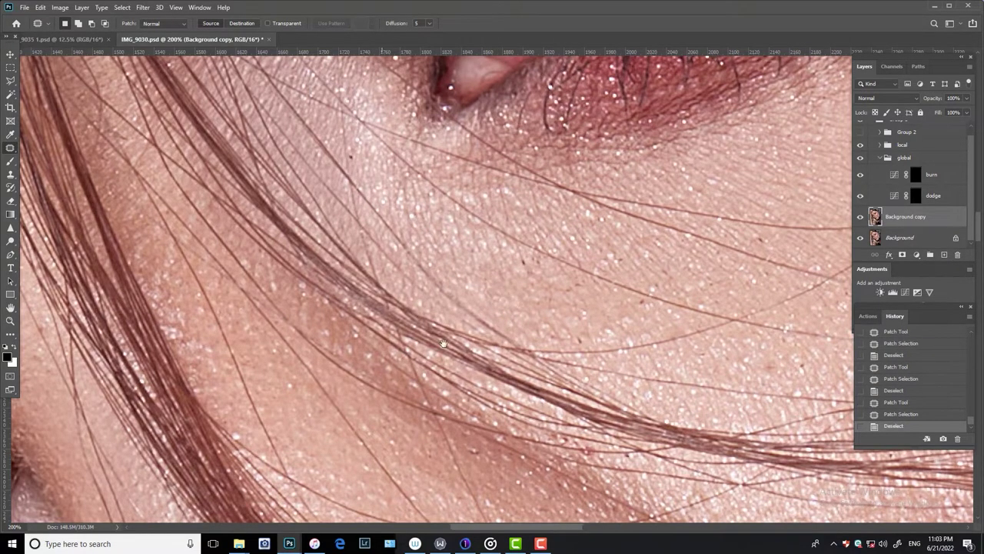
# Patch the veins on the other eye's white, then return to 100% over the nose
pyautogui.moveTo(443, 343); pyautogui.dragTo(379, 291)
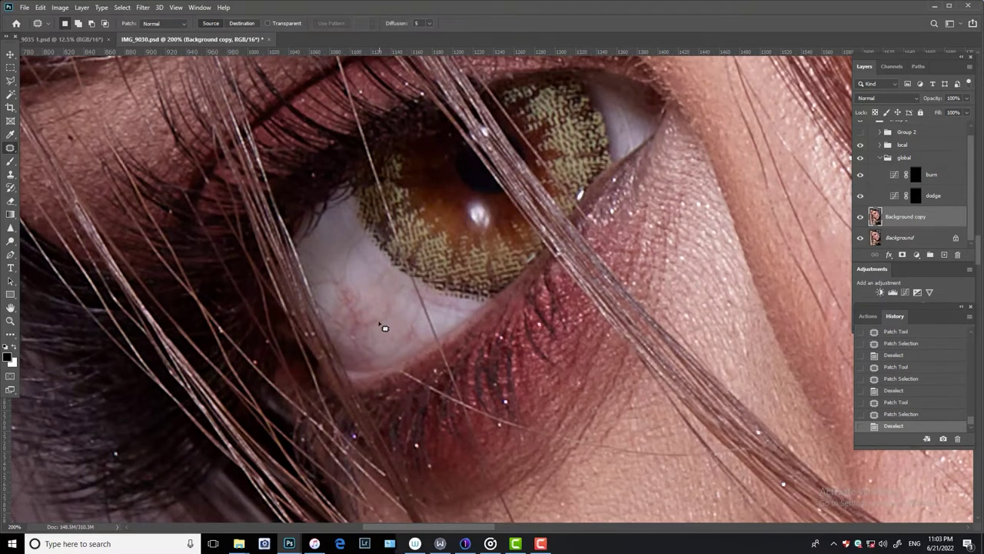
pyautogui.moveTo(382, 320); pyautogui.dragTo(342, 289)
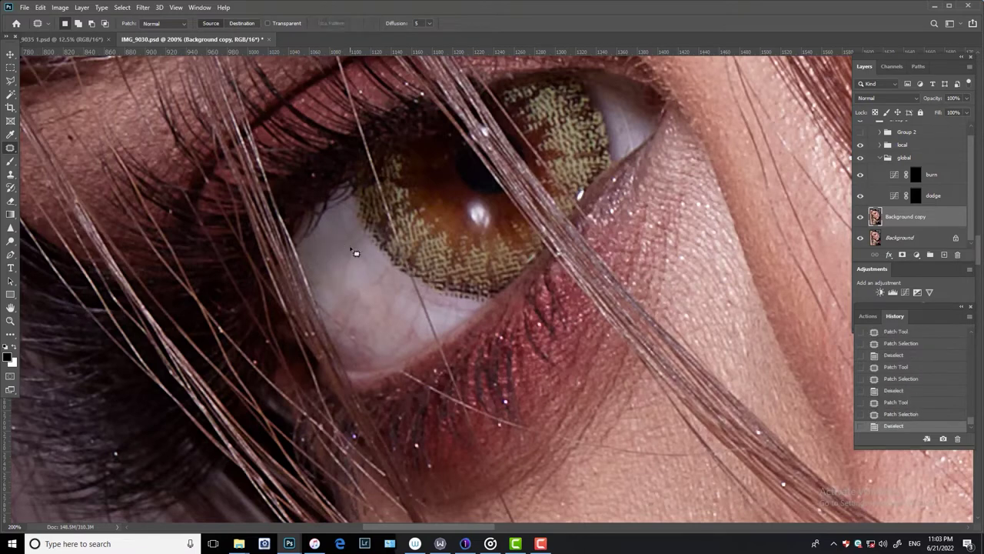
pyautogui.moveTo(354, 297)
pyautogui.mouseDown()
pyautogui.moveTo(351, 280)
pyautogui.moveTo(336, 301)
pyautogui.moveTo(358, 263)
pyautogui.mouseUp()
pyautogui.hotkey('ctrl', 'd')
pyautogui.hotkey('ctrl', 'd')
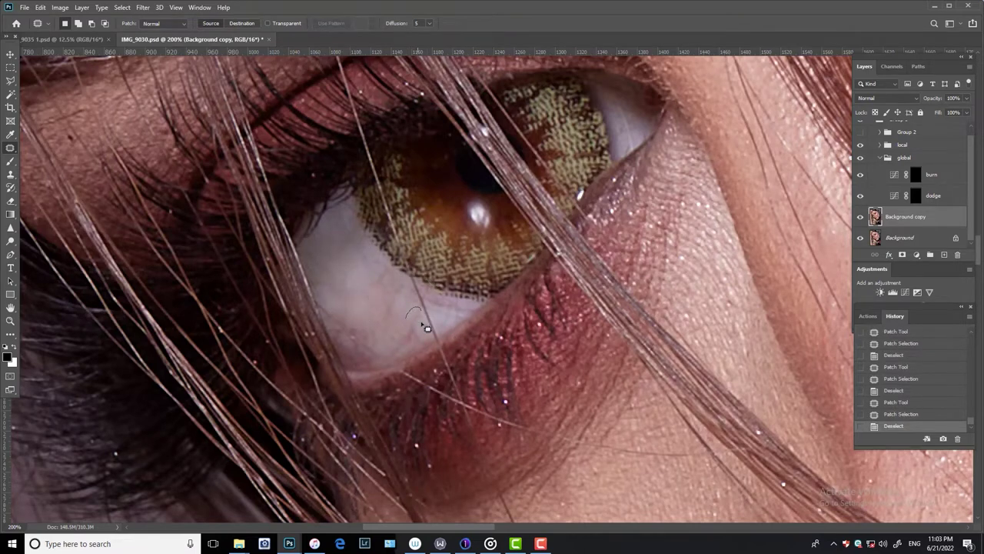
pyautogui.moveTo(427, 327)
pyautogui.mouseDown()
pyautogui.moveTo(402, 329)
pyautogui.moveTo(374, 287)
pyautogui.moveTo(388, 280)
pyautogui.moveTo(346, 257)
pyautogui.mouseUp()
pyautogui.hotkey('ctrl', 'd')
pyautogui.hotkey('ctrl', 'd')
pyautogui.hotkey('ctrl', '-')
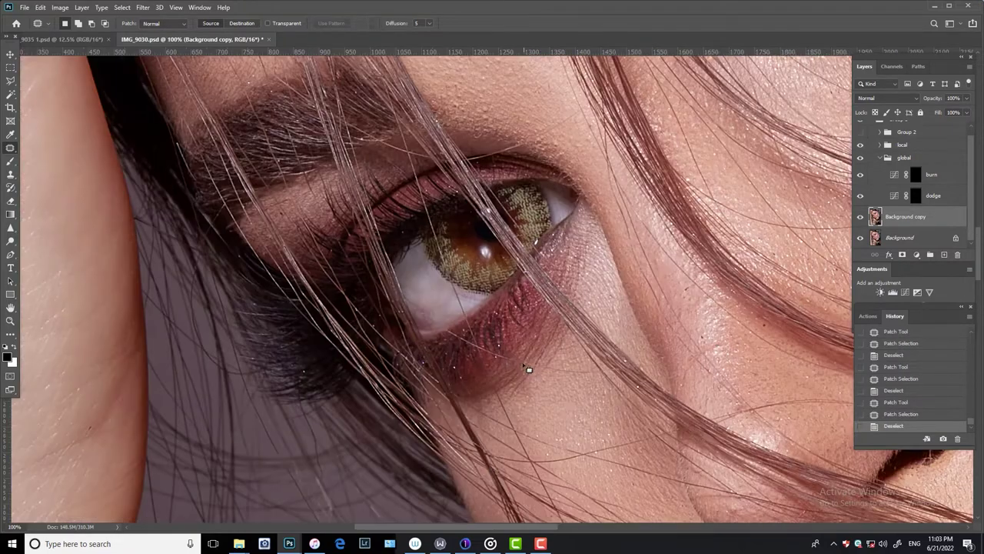
pyautogui.moveTo(529, 370); pyautogui.dragTo(503, 397)
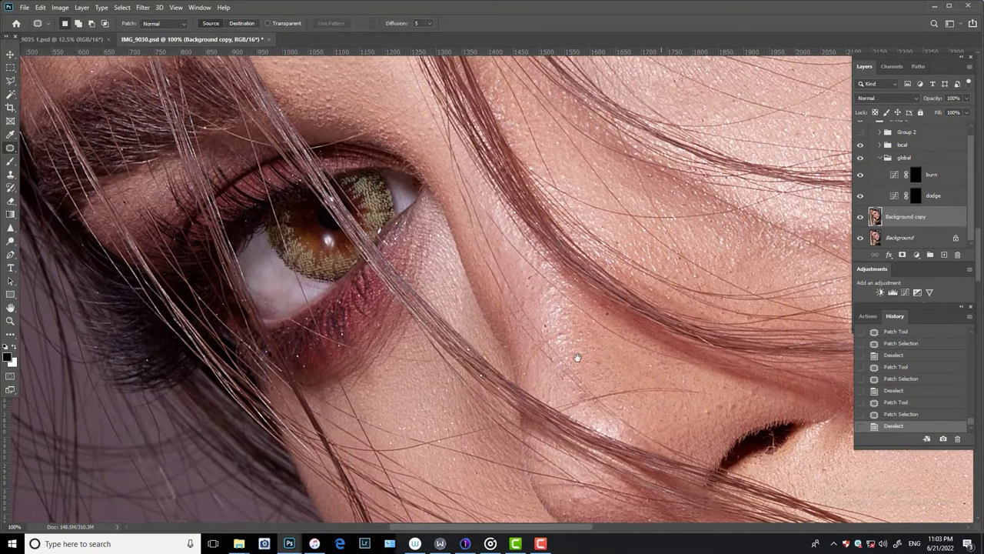
pyautogui.moveTo(575, 363)
pyautogui.mouseDown()
pyautogui.moveTo(518, 327)
pyautogui.moveTo(461, 246)
pyautogui.mouseUp()
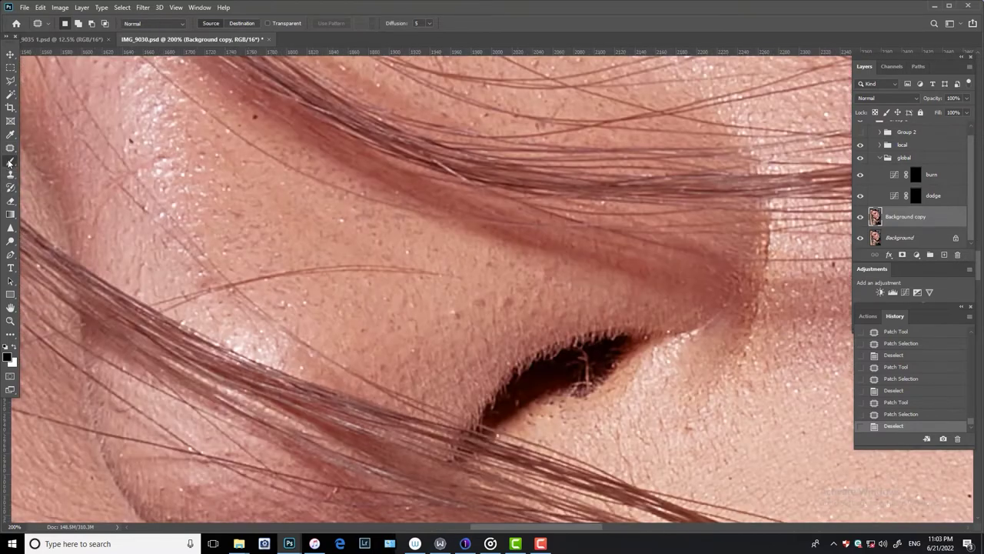
# Zoom to 200% on the nostril and brush its top edge darker
pyautogui.hotkey('ctrl', '+')
pyautogui.press('b')
pyautogui.moveTo(554, 346); pyautogui.dragTo(532, 320)
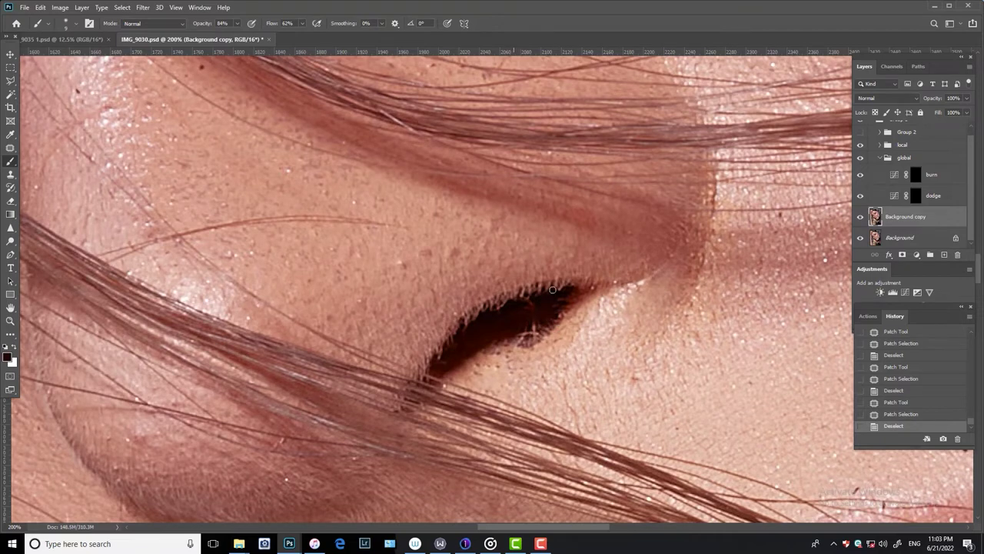
pyautogui.moveTo(552, 289)
pyautogui.mouseDown()
pyautogui.moveTo(566, 284)
pyautogui.moveTo(500, 304)
pyautogui.moveTo(501, 313)
pyautogui.moveTo(498, 304)
pyautogui.mouseUp()
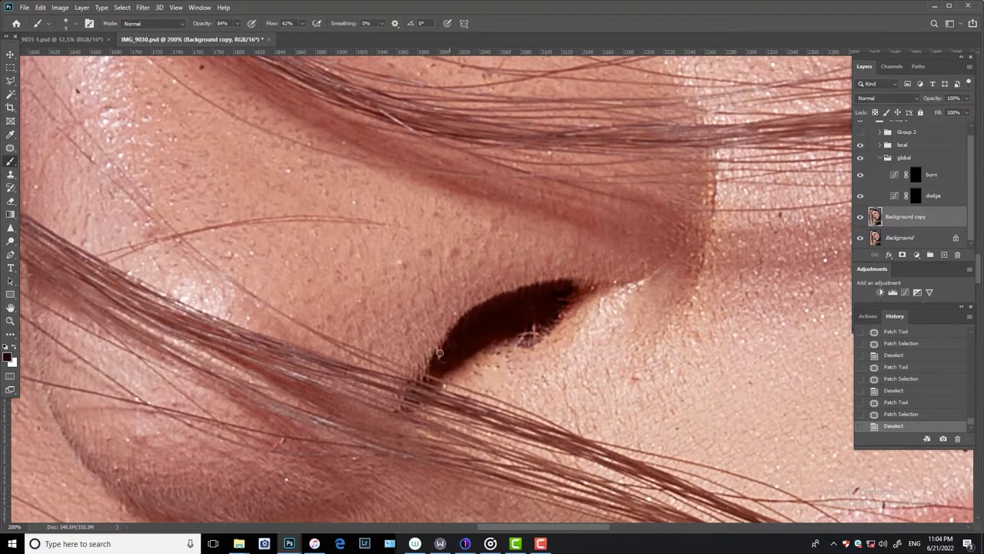
pyautogui.click(542, 303)
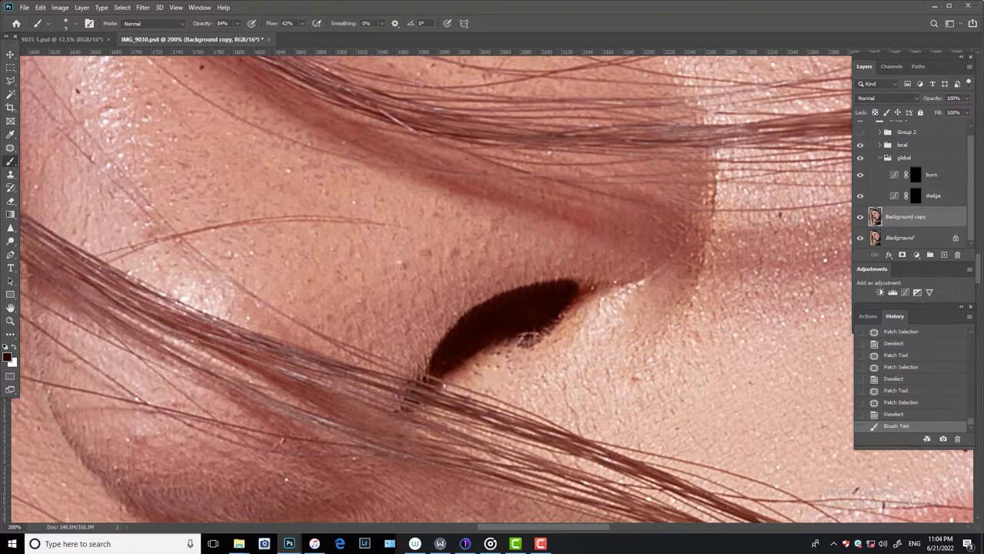
# Patch the nostril's lower rim smooth, then step back two edits to compare
pyautogui.click(11, 148)
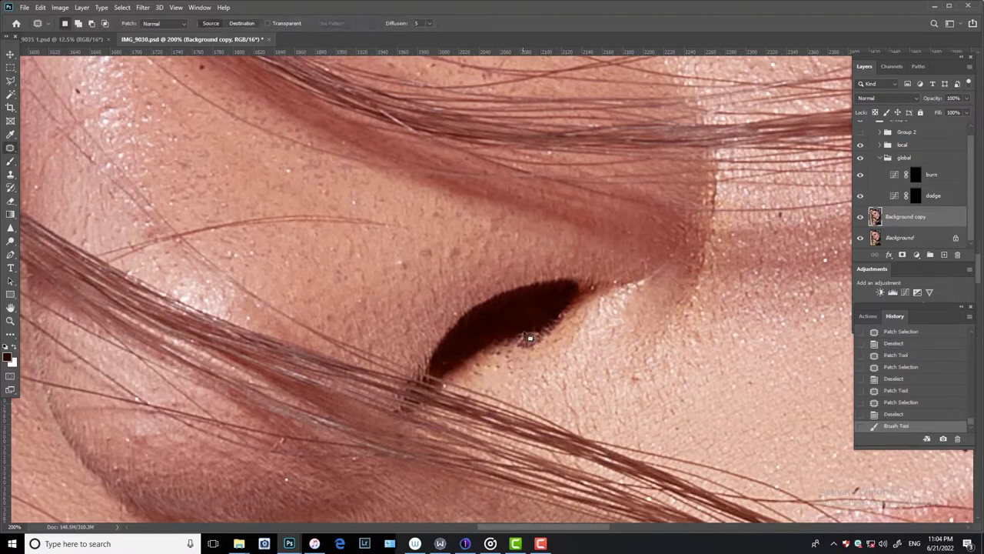
pyautogui.moveTo(529, 337)
pyautogui.mouseDown()
pyautogui.moveTo(504, 357)
pyautogui.moveTo(606, 352)
pyautogui.moveTo(543, 339)
pyautogui.moveTo(566, 368)
pyautogui.mouseUp()
pyautogui.hotkey('ctrl', 'd')
pyautogui.hotkey('ctrl', 'd')
pyautogui.hotkey('ctrl', 'alt', 'z')
pyautogui.hotkey('ctrl', 'alt', 'z')
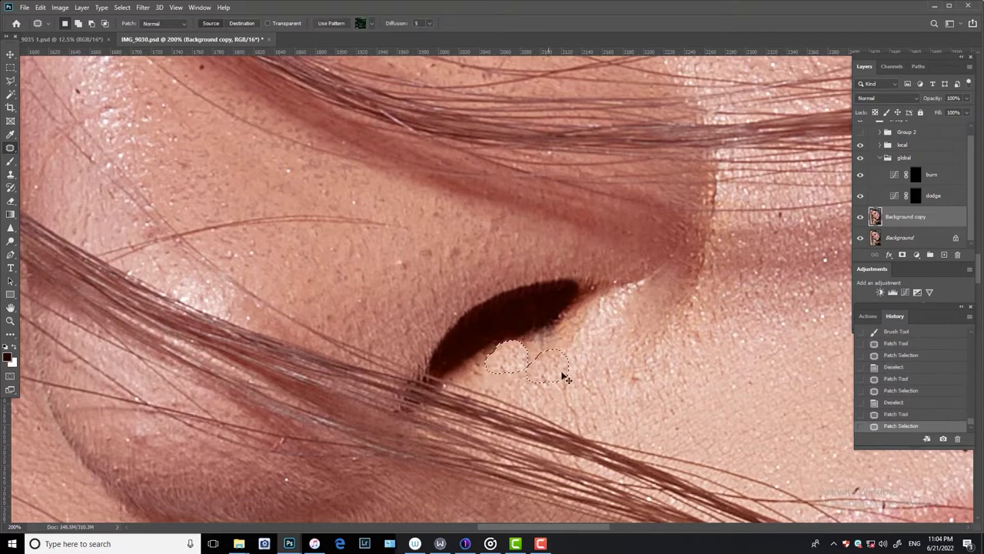
pyautogui.hotkey('ctrl', 'alt', 'z')
pyautogui.hotkey('ctrl', 'alt', 'z')
# Redo the edits and set the Clone Stamp to size 10 with 8% flow
pyautogui.hotkey('ctrl', 'shift', 'z')
pyautogui.hotkey('ctrl', 'shift', 'z')
pyautogui.hotkey('ctrl', 'shift', 'z')
pyautogui.press('s')
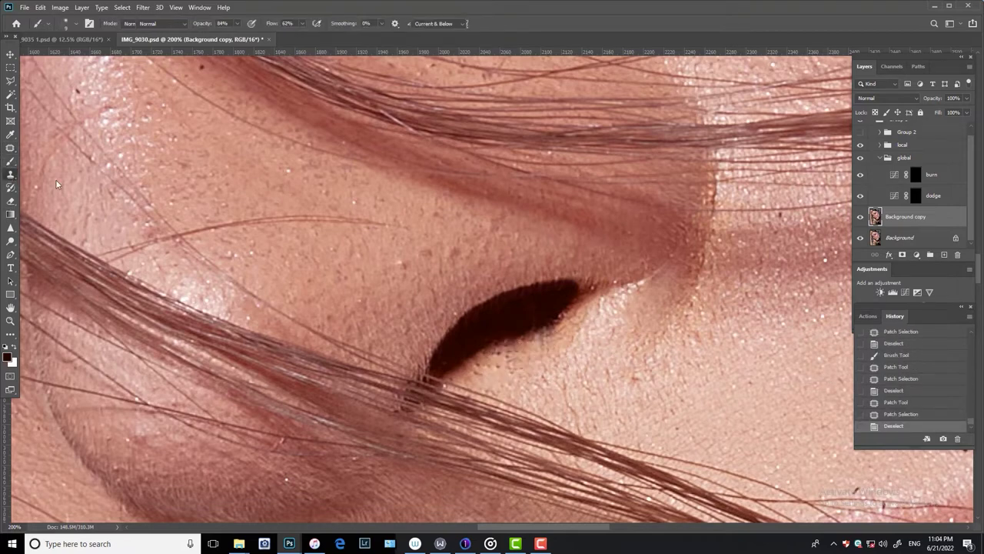
pyautogui.press('[')
pyautogui.press('[')
pyautogui.hotkey('shift', '8')
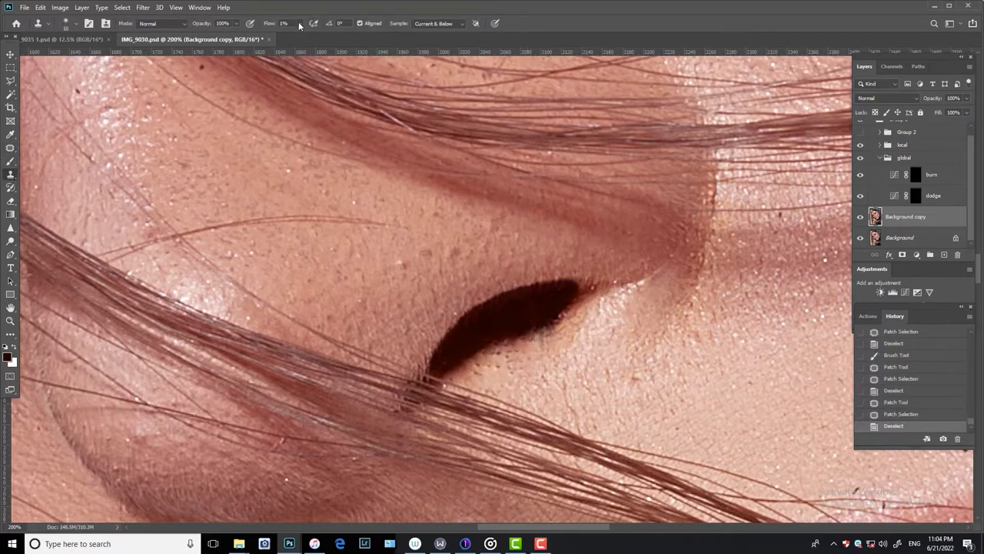
# Clone clean skin over the blemishes along the nostril's lower rim
pyautogui.click(511, 372)
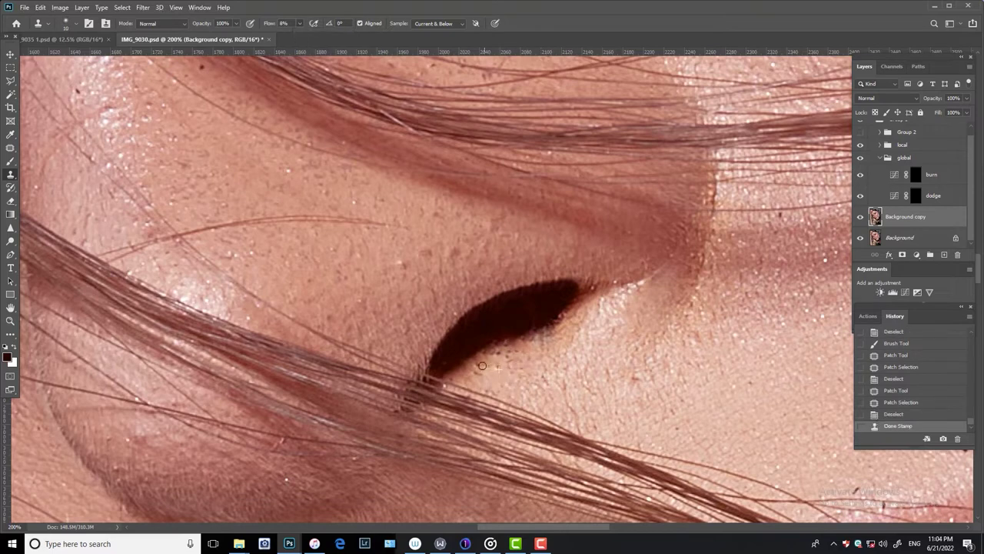
pyautogui.click(477, 374)
pyautogui.click(510, 350)
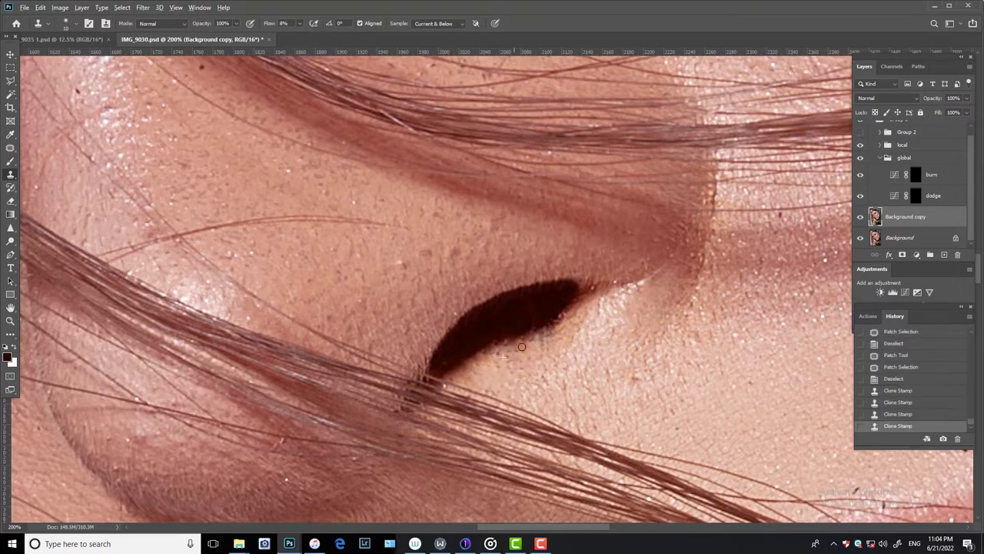
pyautogui.click(521, 347)
pyautogui.click(531, 355)
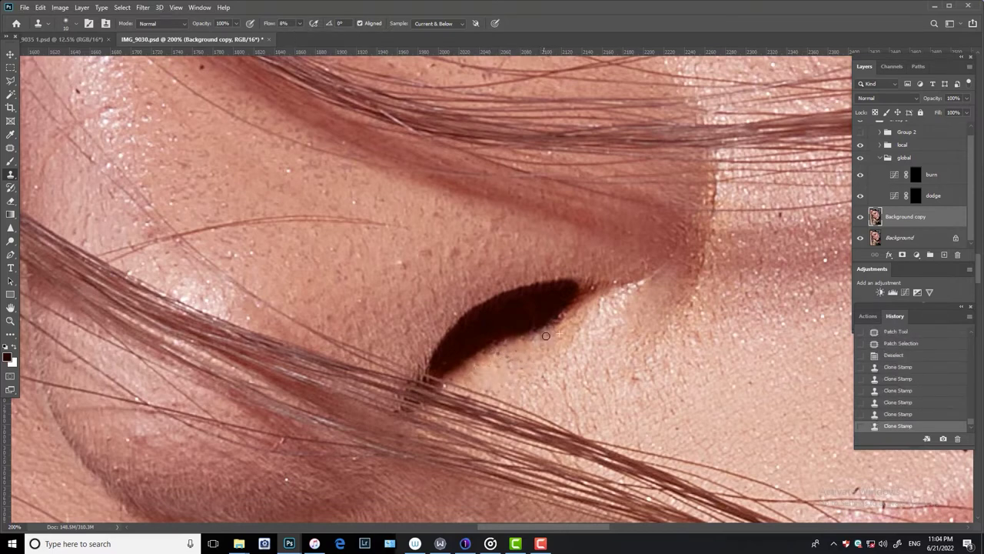
pyautogui.click(523, 352)
pyautogui.click(504, 363)
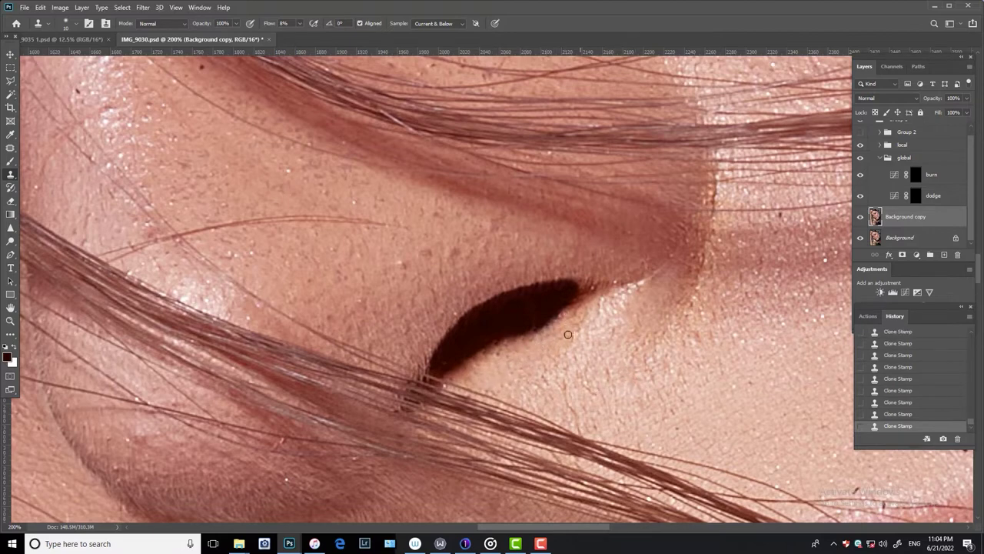
# Zoom out and toggle the retouched layer to compare before and after
pyautogui.hotkey('ctrl', '-')
pyautogui.hotkey('ctrl', '-')
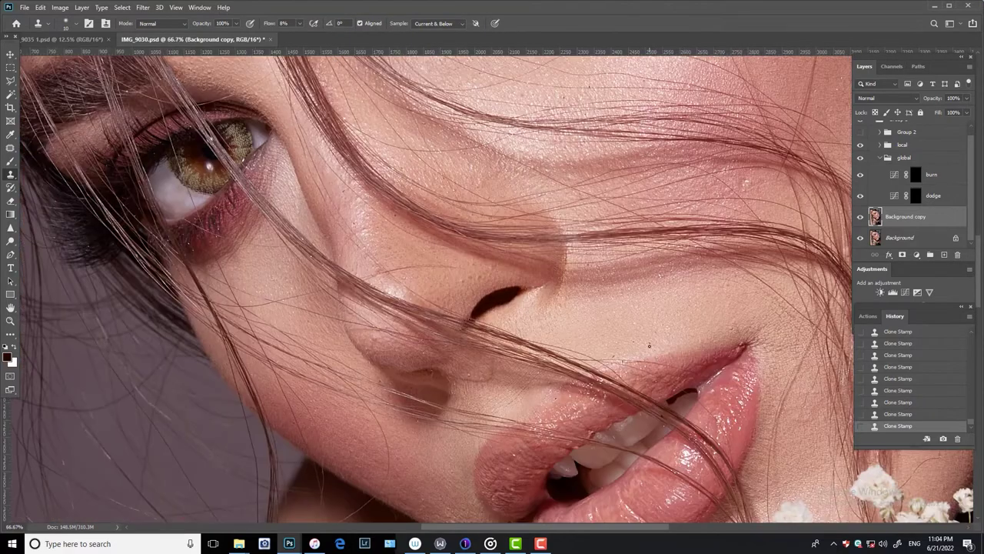
pyautogui.hotkey('ctrl', ',')
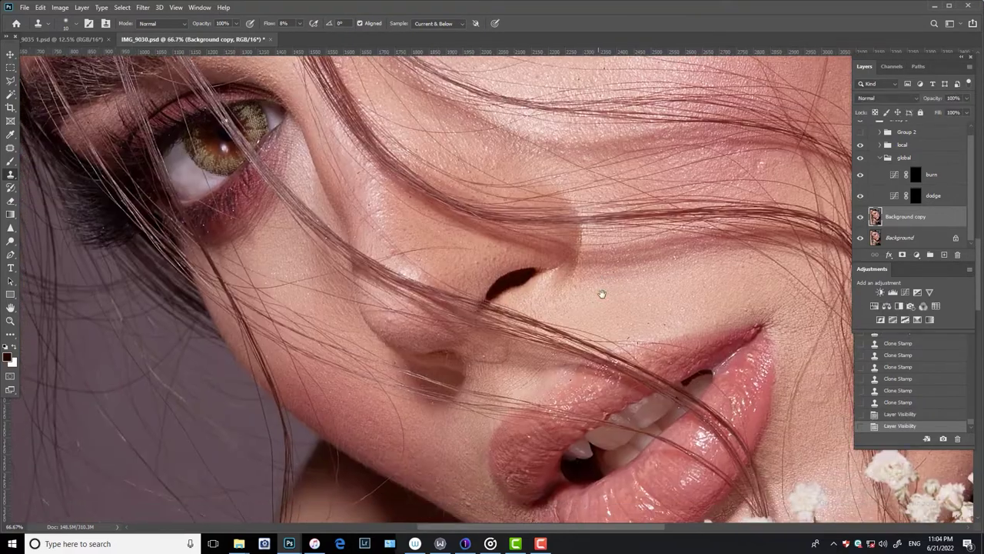
pyautogui.hotkey('ctrl', ',')
# Liquify a rectangular selection around the nose with an 80-size brush
pyautogui.click(11, 68)
pyautogui.moveTo(386, 185); pyautogui.dragTo(623, 360)
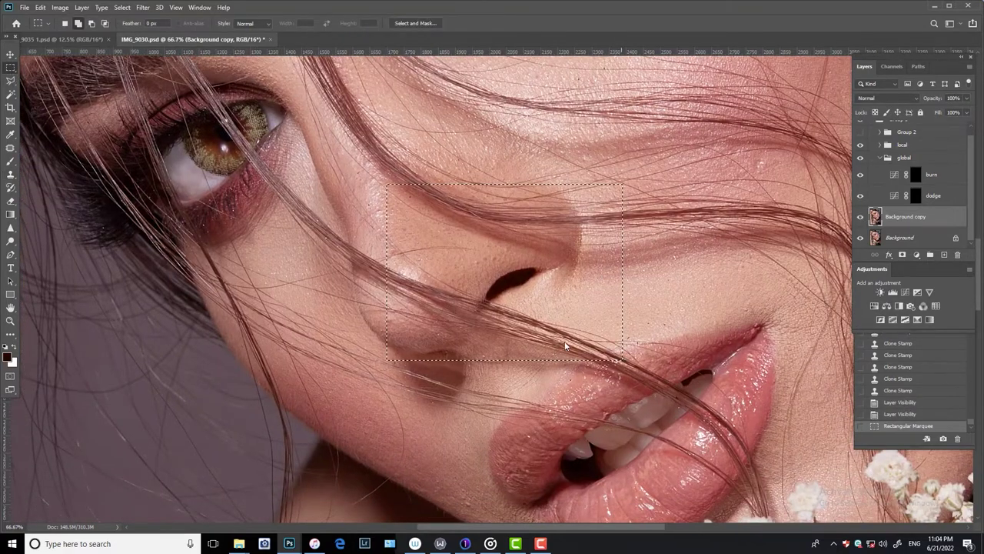
pyautogui.hotkey('ctrl', 'shift', 'x')
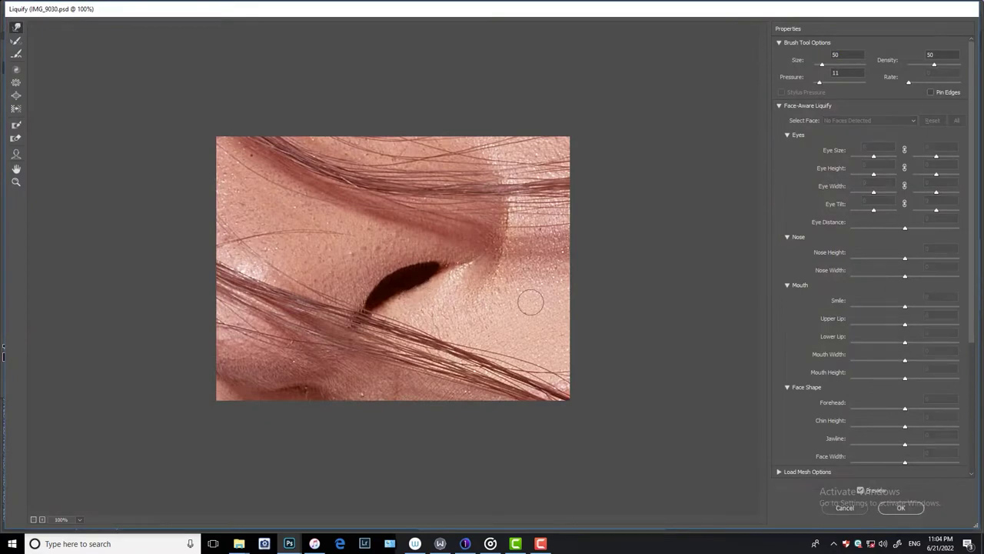
pyautogui.press(']')
pyautogui.press(']')
pyautogui.press(']')
pyautogui.click(901, 508)
pyautogui.hotkey('ctrl', '+')
pyautogui.hotkey('ctrl', '+')
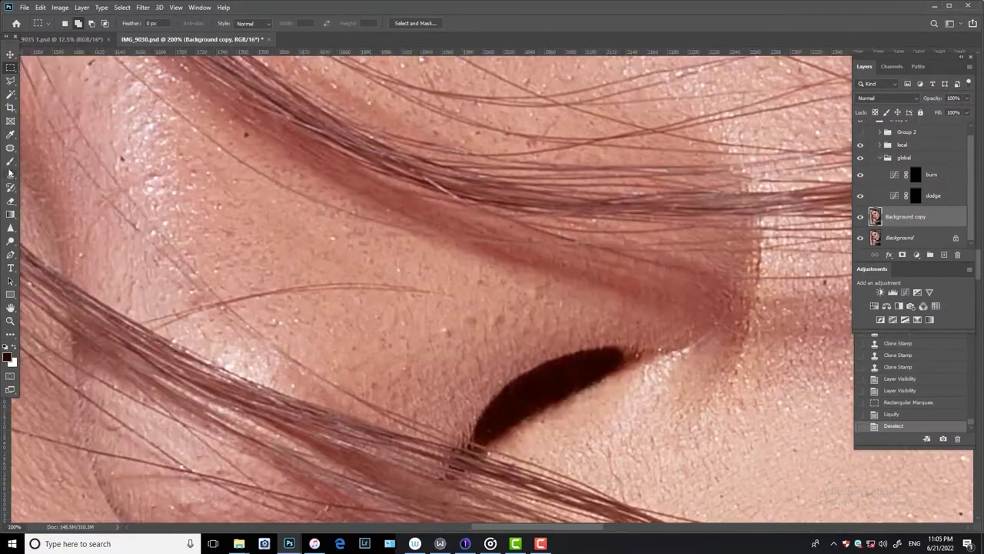
# Patch a skin spot beside the nose and a dark spot nearby with clean texture
pyautogui.press('j')
pyautogui.moveTo(480, 321); pyautogui.dragTo(463, 315)
pyautogui.moveTo(469, 323)
pyautogui.mouseDown()
pyautogui.moveTo(485, 340)
pyautogui.moveTo(441, 338)
pyautogui.moveTo(493, 321)
pyautogui.mouseUp()
pyautogui.hotkey('ctrl', 'd')
pyautogui.hotkey('ctrl', 'd')
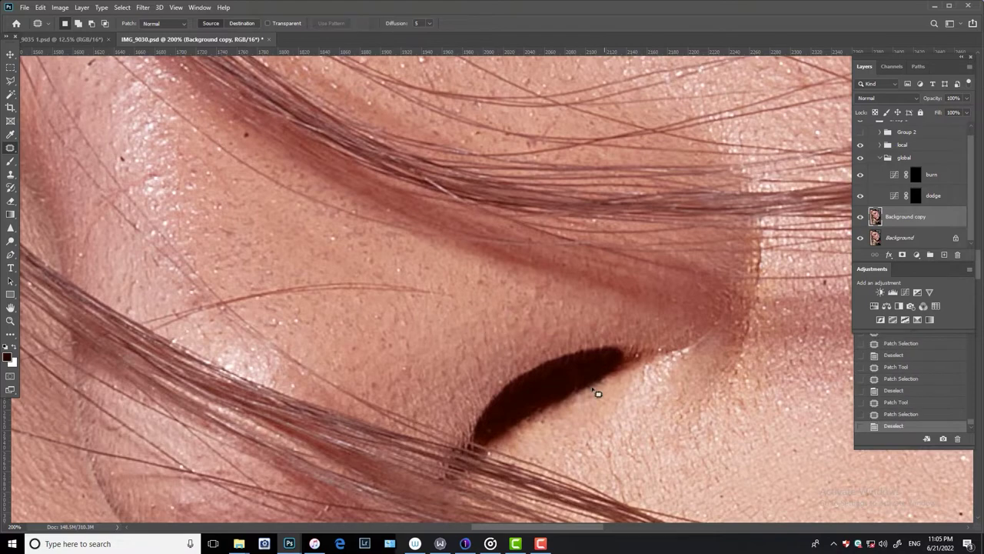
pyautogui.moveTo(193, 167); pyautogui.dragTo(393, 248)
pyautogui.moveTo(330, 240); pyautogui.dragTo(324, 248)
pyautogui.moveTo(321, 242); pyautogui.dragTo(431, 286)
# Patch another dark skin spot and move toward the skin near the eye
pyautogui.hotkey('ctrl', 'd')
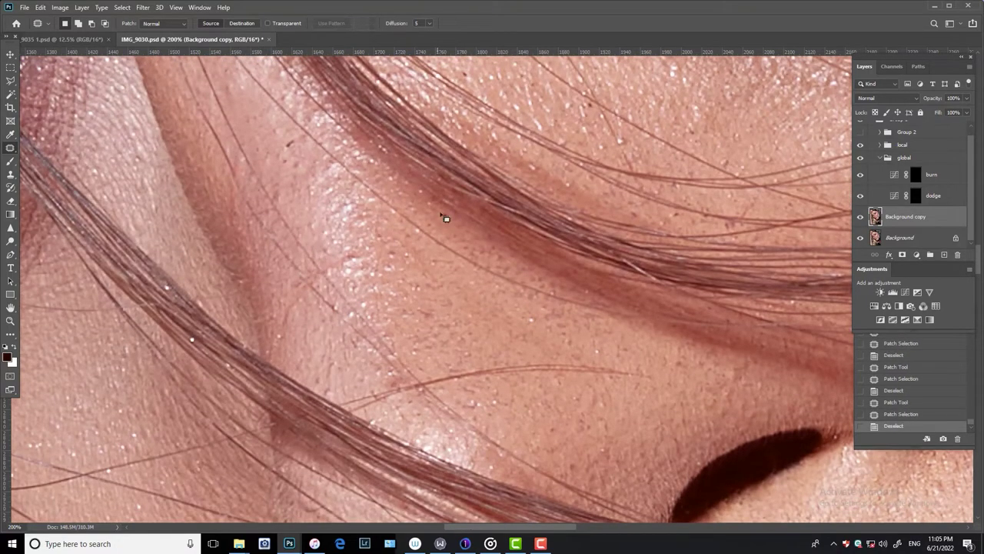
pyautogui.moveTo(444, 216); pyautogui.dragTo(449, 222)
pyautogui.moveTo(446, 218); pyautogui.dragTo(457, 226)
pyautogui.hotkey('ctrl', 'd')
pyautogui.moveTo(177, 184)
pyautogui.mouseDown()
pyautogui.moveTo(385, 265)
pyautogui.moveTo(400, 300)
pyautogui.moveTo(359, 259)
pyautogui.mouseUp()
pyautogui.hotkey('ctrl', 'd')
pyautogui.hotkey('ctrl', 'd')
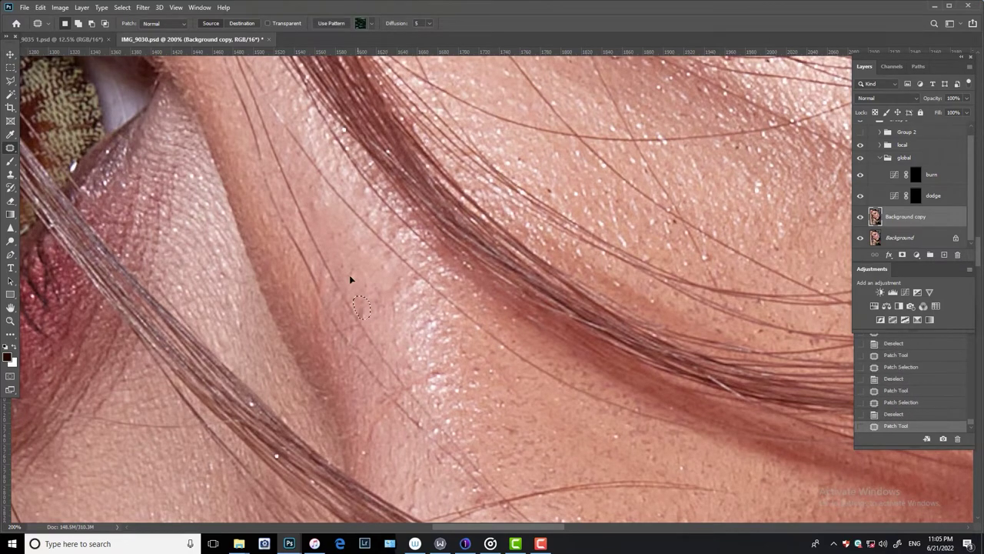
pyautogui.moveTo(535, 423); pyautogui.dragTo(498, 342)
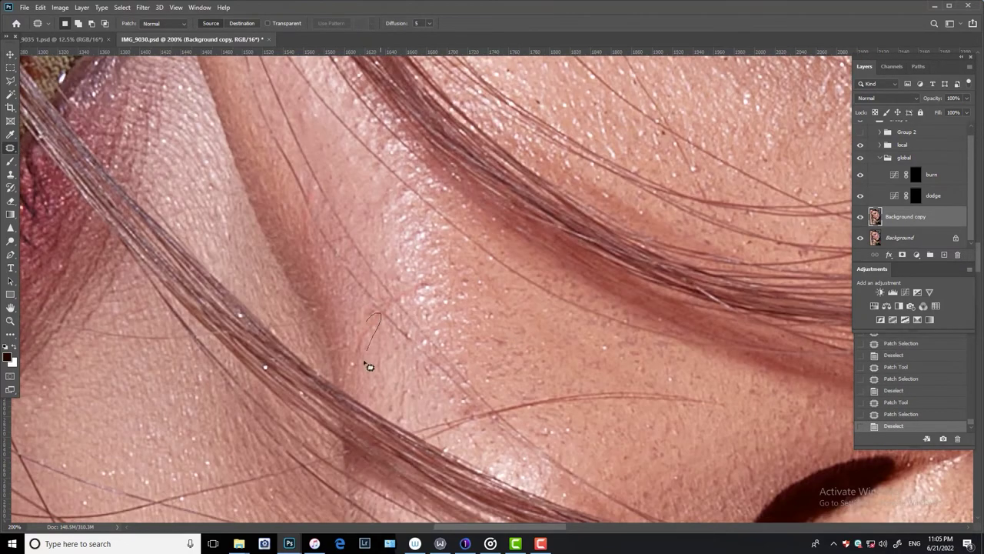
# Outline one more cheek spot, then choose the Spot Healing Brush
pyautogui.moveTo(407, 287); pyautogui.dragTo(424, 301)
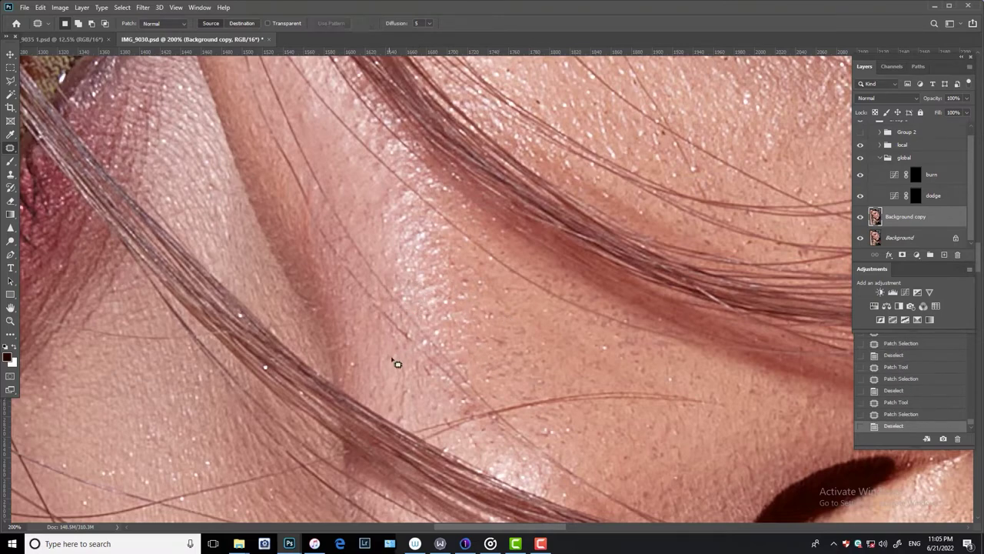
pyautogui.scroll(-2, 654, 377)
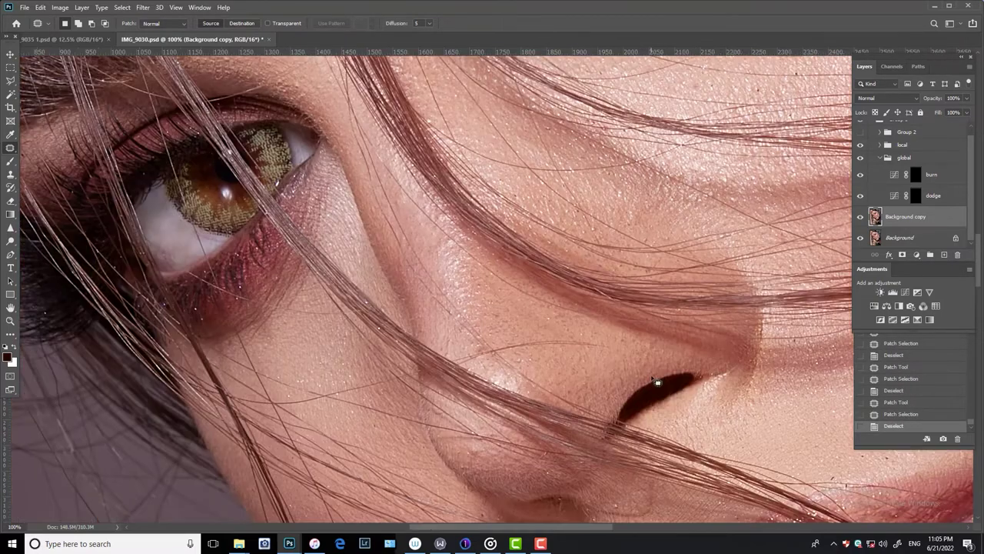
pyautogui.scroll(1, 409, 392)
pyautogui.scroll(-1, 571, 397)
pyautogui.scroll(2, 562, 300)
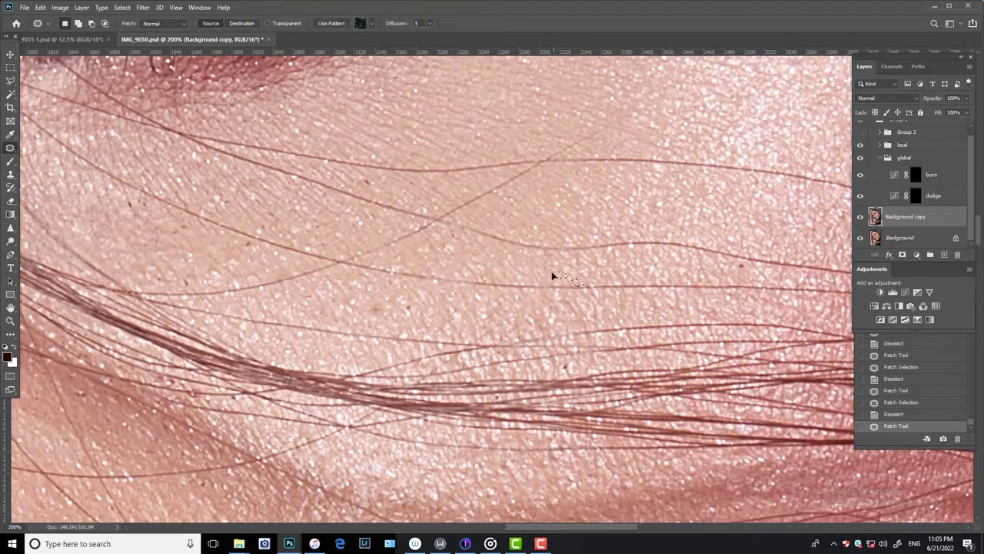
pyautogui.rightClick(9, 149)
pyautogui.click(54, 147)
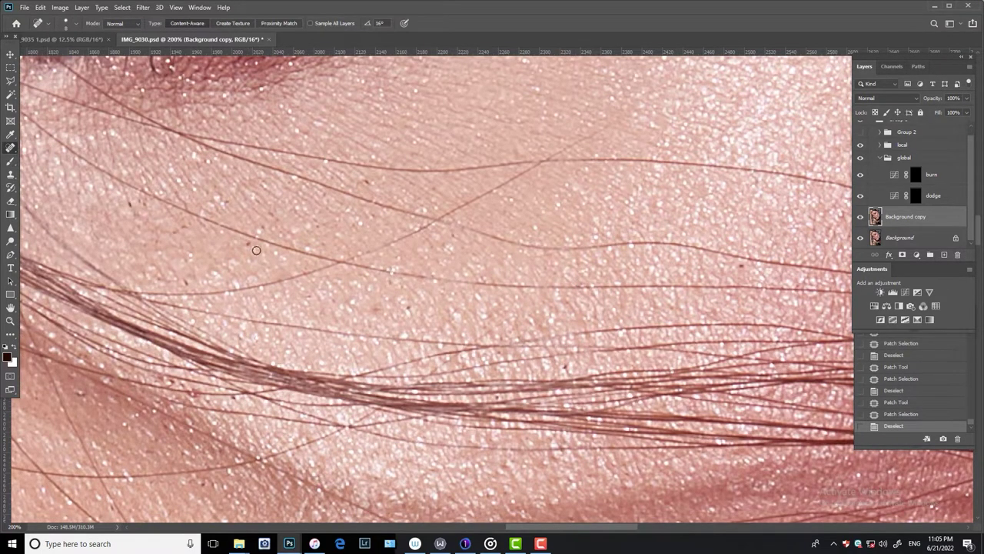
# Heal several small dark spots on the cheek
pyautogui.click(400, 315)
pyautogui.click(376, 308)
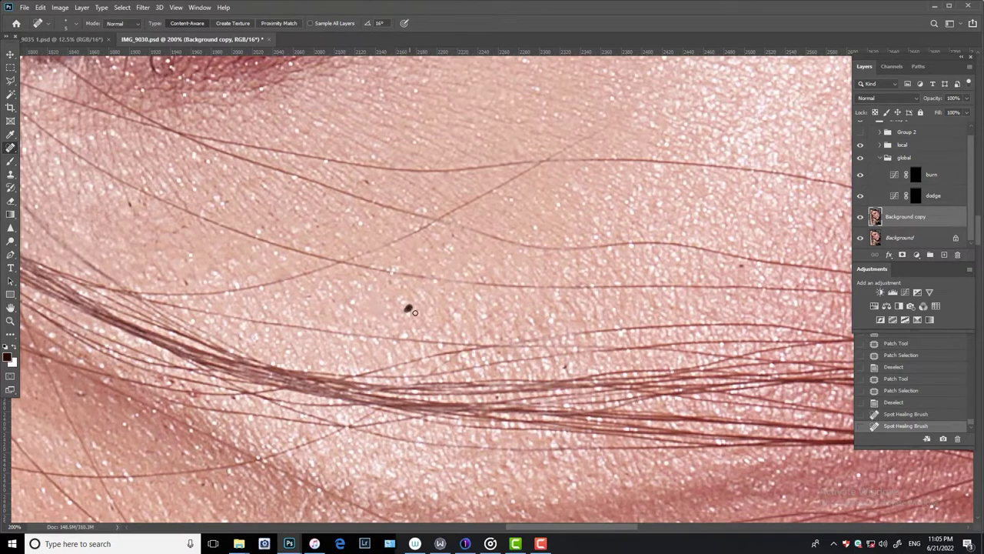
pyautogui.click(411, 311)
pyautogui.click(366, 183)
pyautogui.scroll(-1, 542, 320)
pyautogui.click(542, 319)
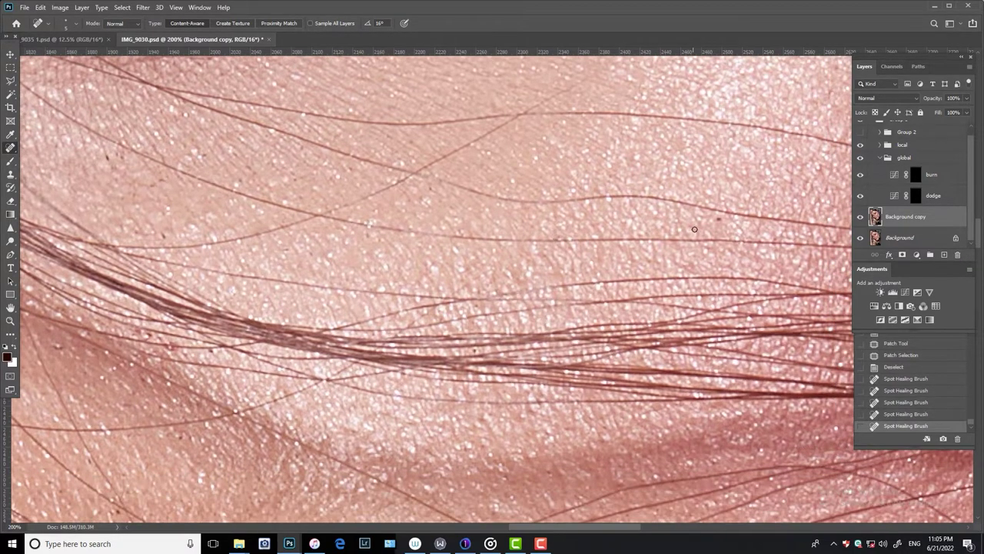
pyautogui.click(719, 219)
pyautogui.moveTo(719, 220); pyautogui.dragTo(846, 254)
# Heal more spots on the lower cheek and below the eye
pyautogui.click(430, 200)
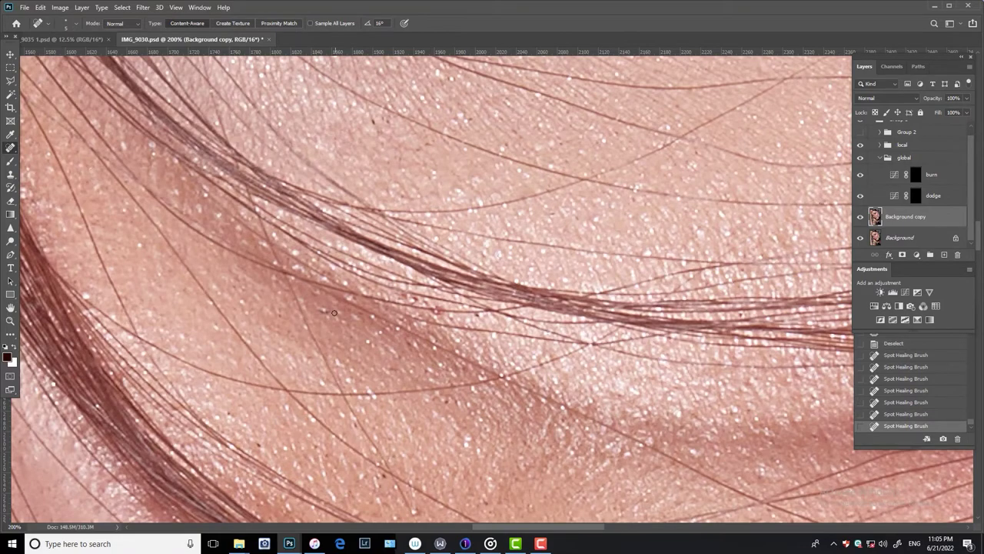
pyautogui.click(323, 312)
pyautogui.click(435, 312)
pyautogui.moveTo(369, 448); pyautogui.dragTo(327, 323)
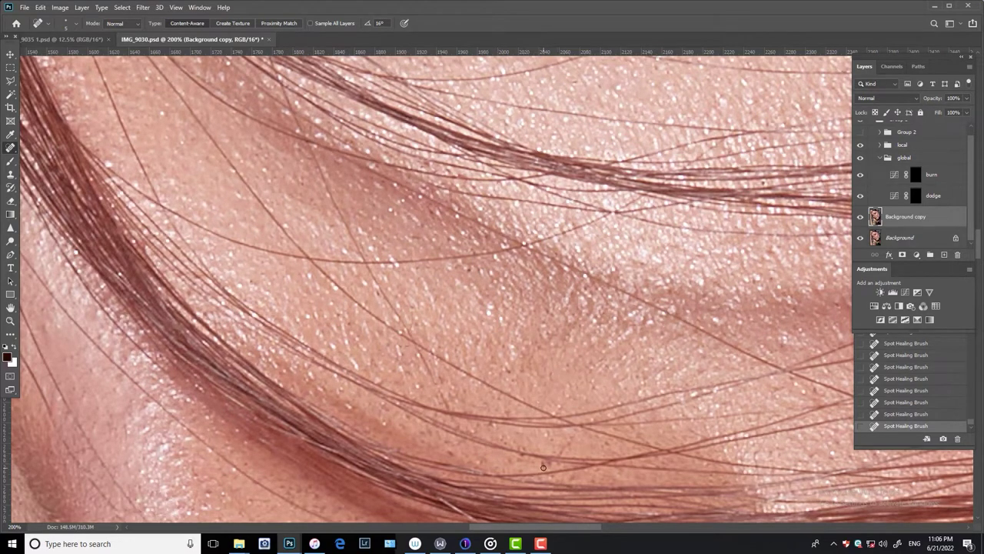
pyautogui.click(470, 271)
pyautogui.moveTo(318, 117); pyautogui.dragTo(364, 256)
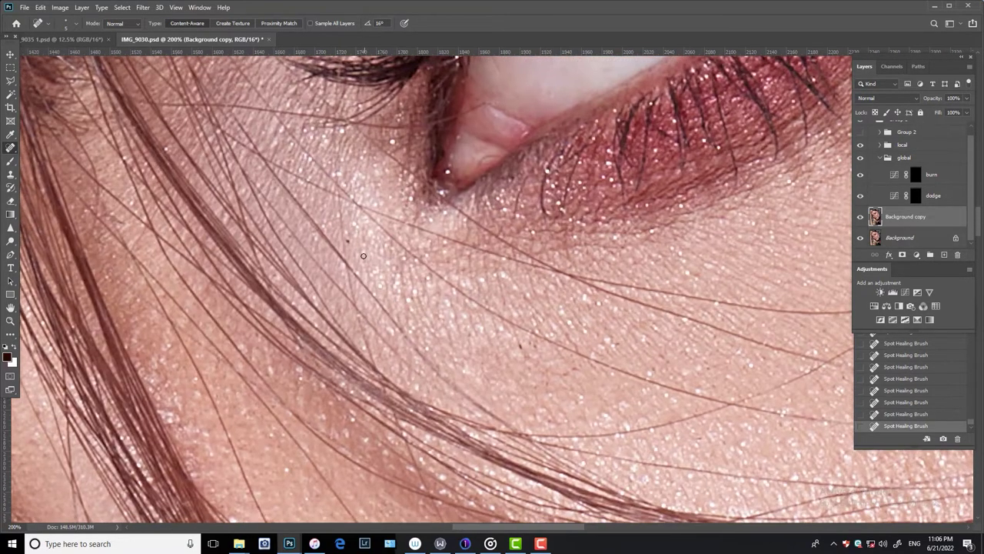
pyautogui.click(533, 345)
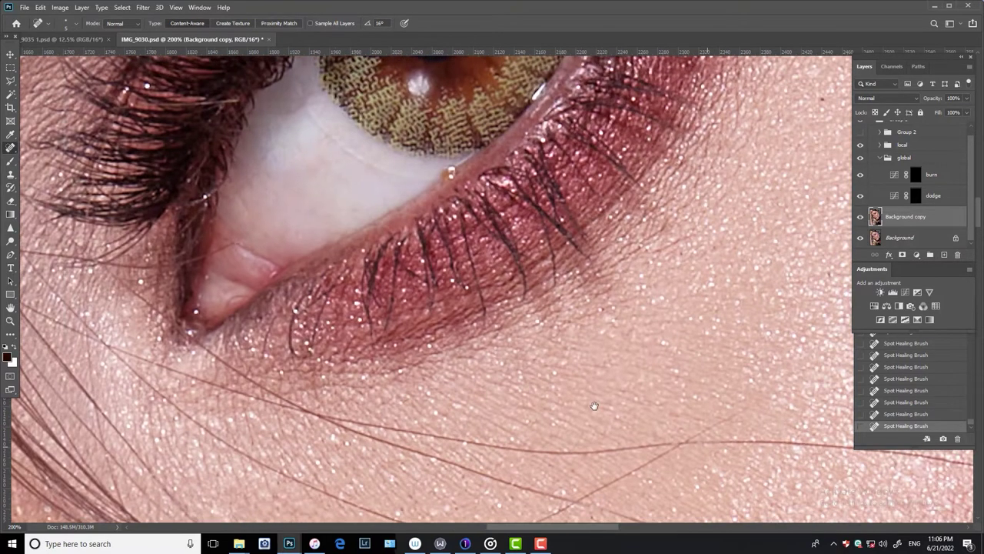
# Zoom out and pan up to the eyebrow and forehead near the hand
pyautogui.moveTo(658, 351); pyautogui.dragTo(461, 318)
pyautogui.hotkey('ctrl', '-')
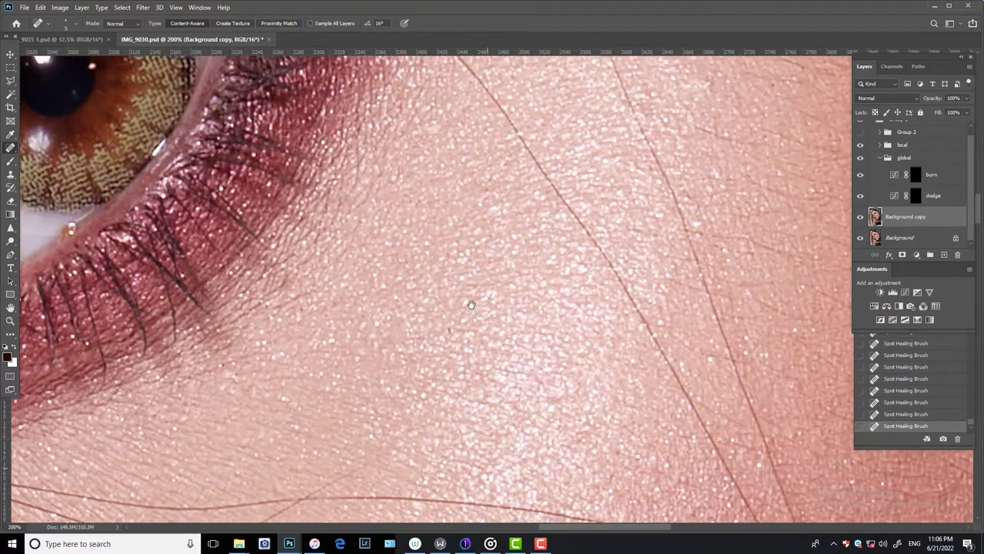
pyautogui.hotkey('ctrl', '-')
pyautogui.moveTo(307, 280); pyautogui.dragTo(506, 392)
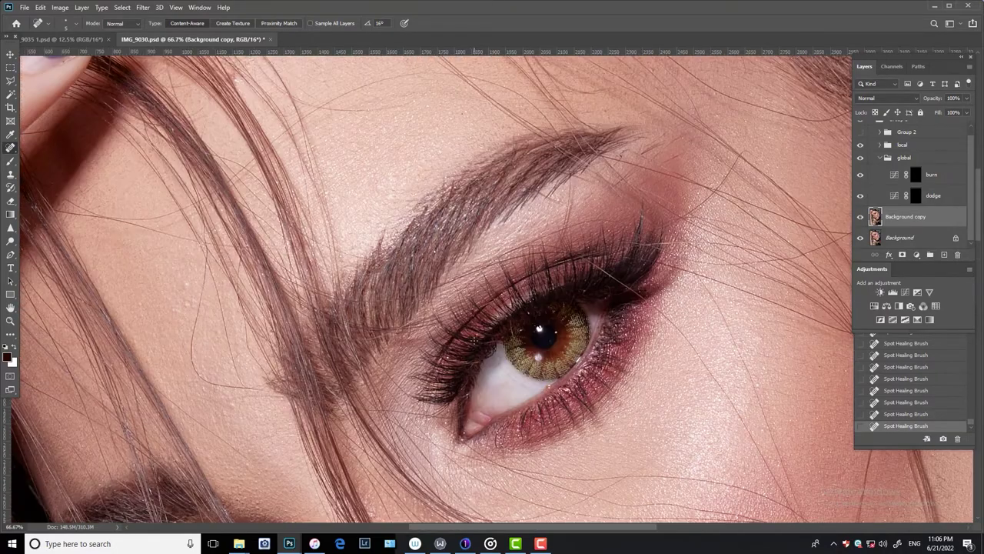
pyautogui.moveTo(326, 331); pyautogui.dragTo(401, 456)
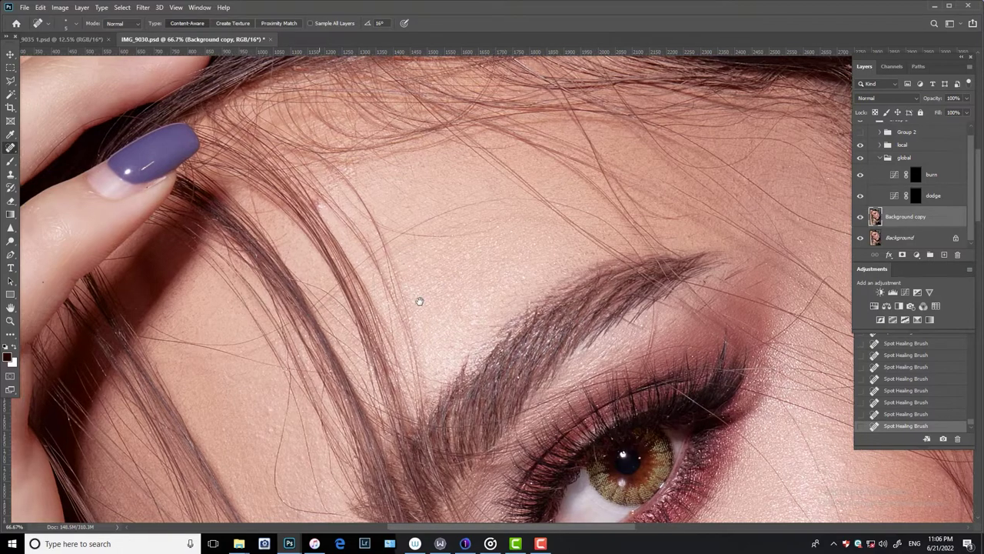
pyautogui.moveTo(313, 230); pyautogui.dragTo(435, 267)
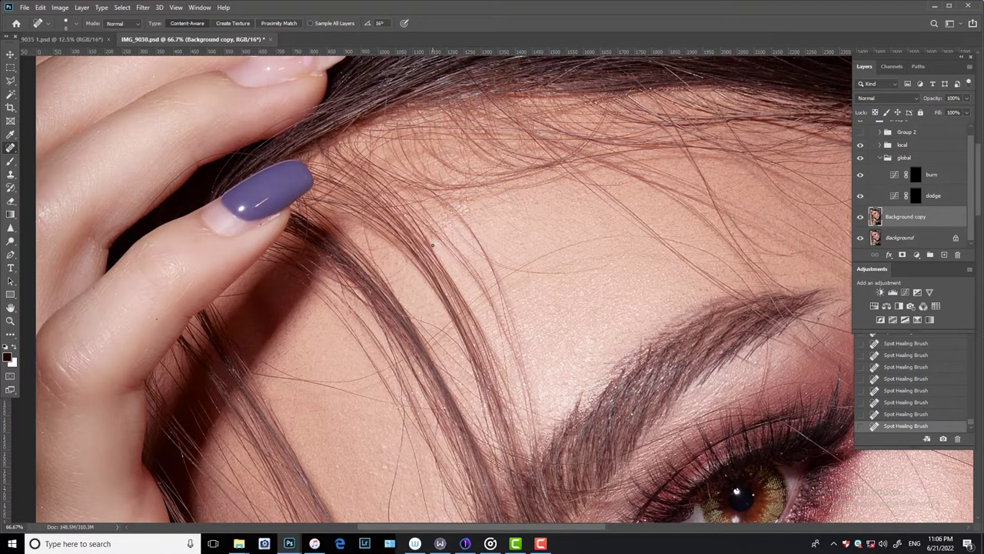
pyautogui.scroll(-1, 432, 246)
pyautogui.scroll(-5, 331, 193)
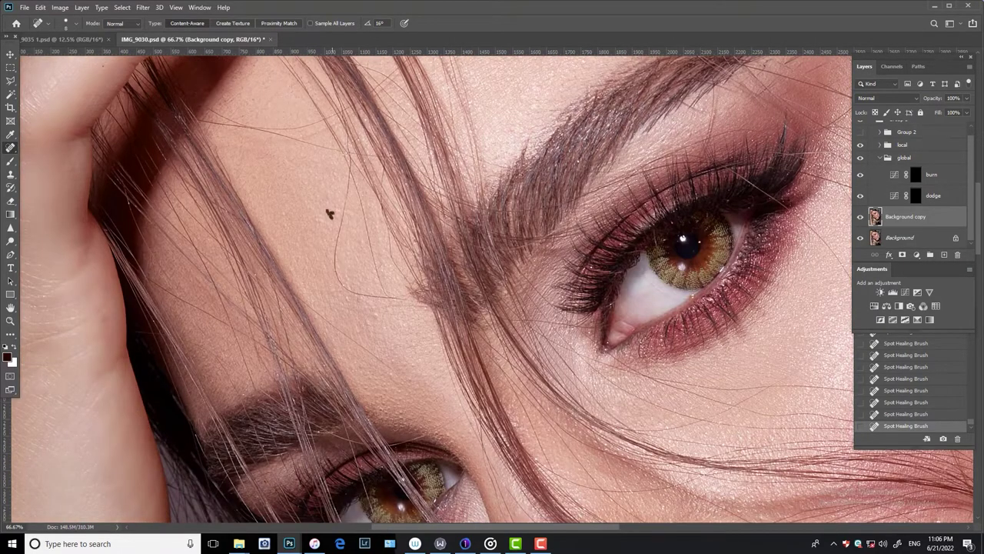
pyautogui.scroll(-3, 329, 214)
pyautogui.scroll(-3, 341, 92)
pyautogui.scroll(-3, 446, 198)
# Switch to the Patch Tool and patch the first blemish on the jaw below the lip
pyautogui.scroll(-3, 462, 226)
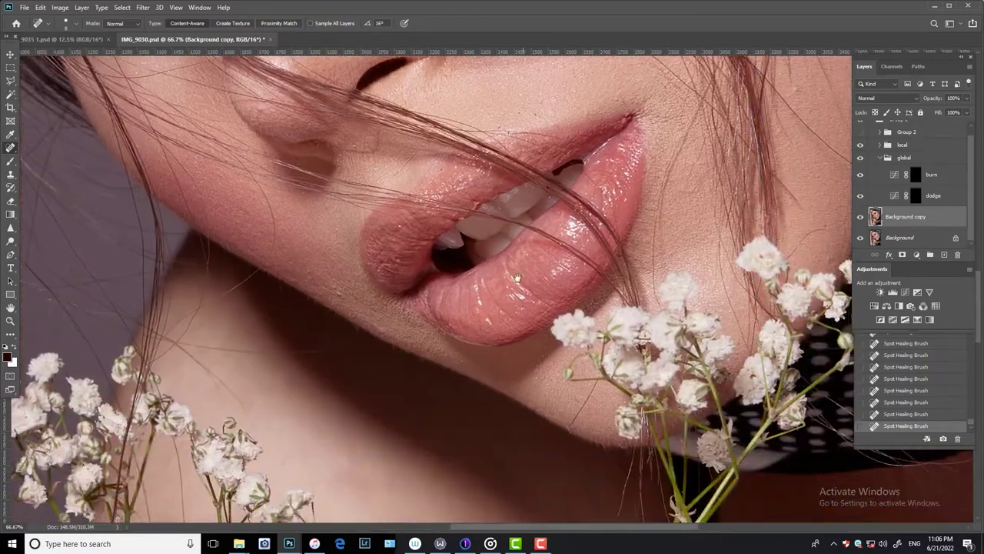
pyautogui.scroll(1, 423, 268)
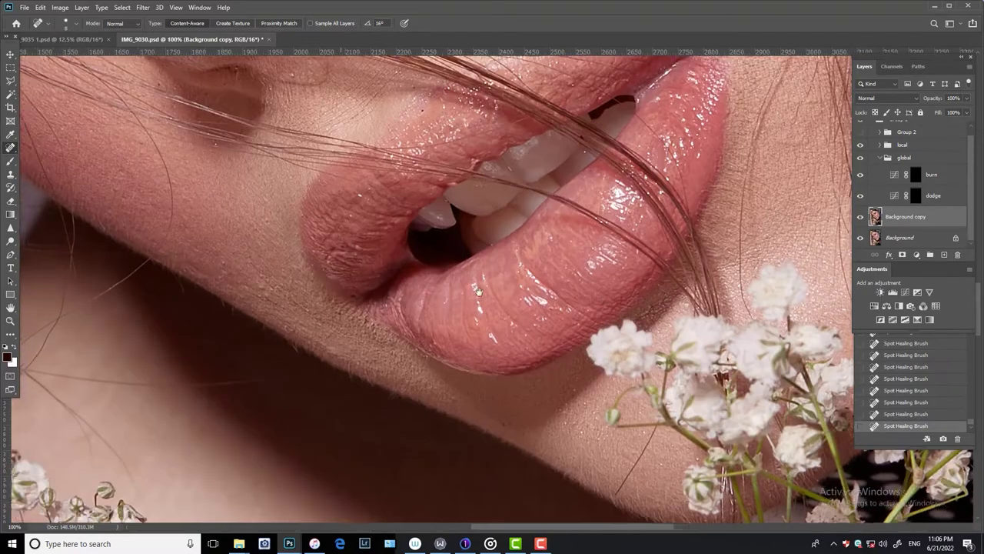
pyautogui.scroll(1, 423, 268)
pyautogui.rightClick(10, 147)
pyautogui.click(54, 168)
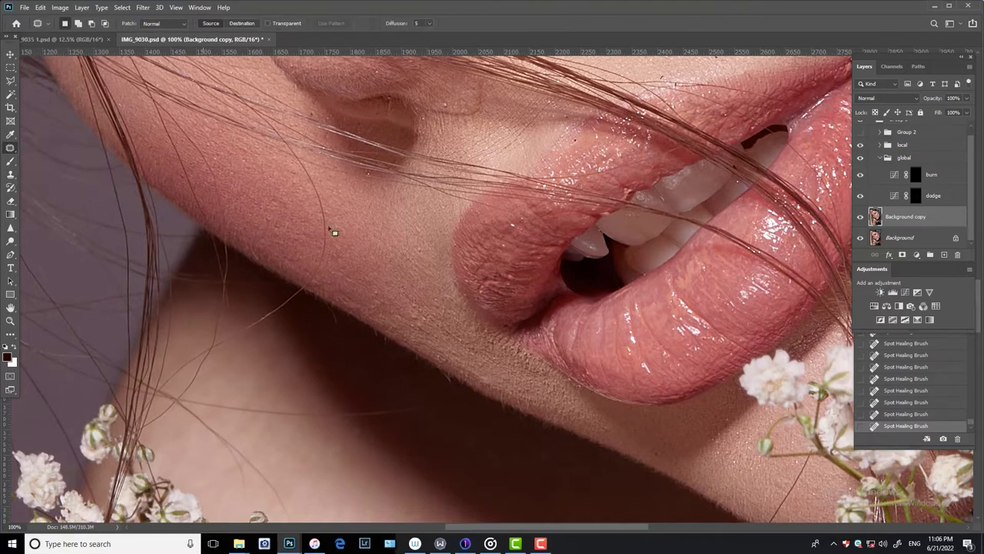
pyautogui.scroll(-1, 521, 350)
pyautogui.hotkey('ctrl', 'd')
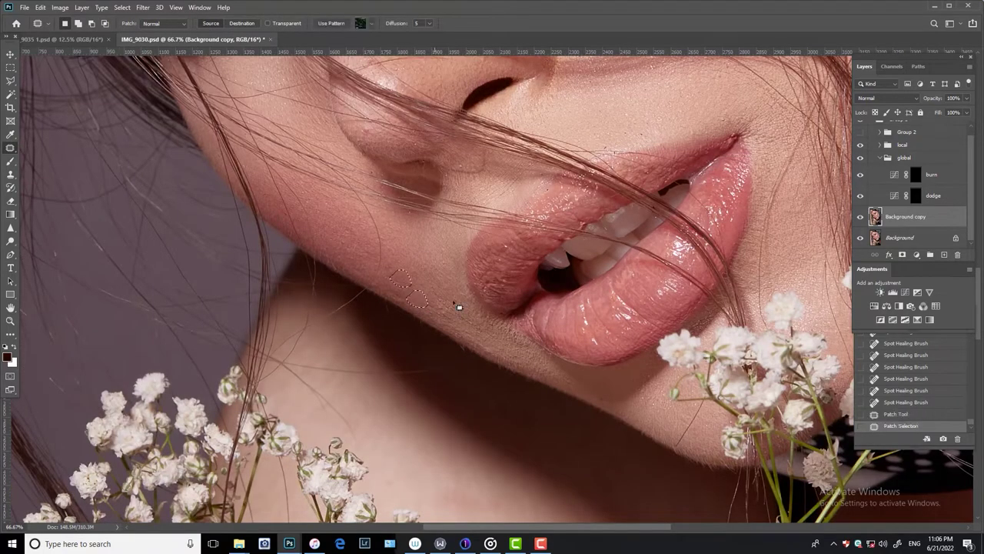
pyautogui.moveTo(457, 308)
pyautogui.mouseDown()
pyautogui.moveTo(434, 312)
pyautogui.moveTo(440, 303)
pyautogui.mouseUp()
pyautogui.moveTo(452, 312); pyautogui.dragTo(550, 346)
pyautogui.hotkey('ctrl', 'd')
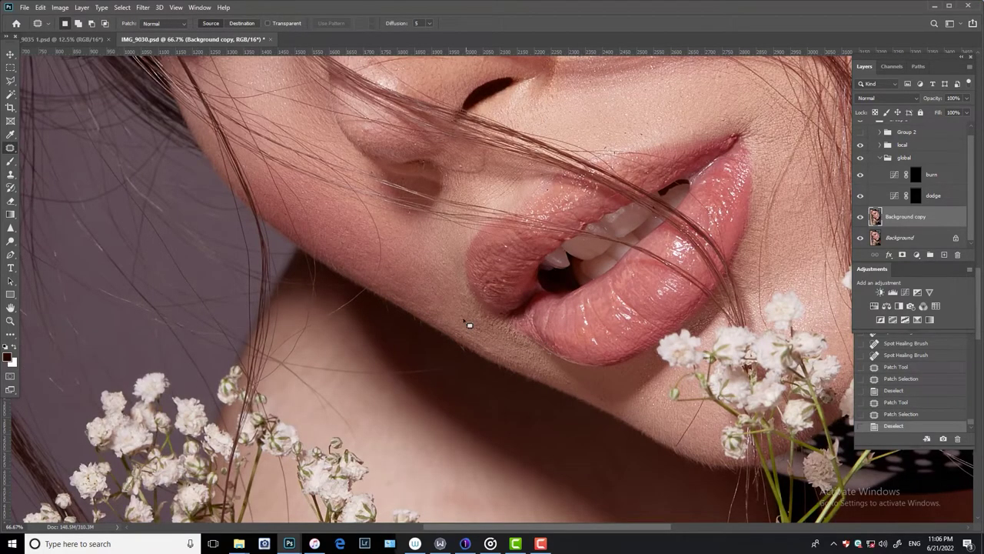
# Patch three more spots on the jawline, near the lip corner and below the lip
pyautogui.moveTo(469, 325)
pyautogui.mouseDown()
pyautogui.moveTo(438, 296)
pyautogui.moveTo(468, 321)
pyautogui.moveTo(439, 269)
pyautogui.moveTo(449, 275)
pyautogui.mouseUp()
pyautogui.hotkey('ctrl', 'd')
pyautogui.hotkey('ctrl', 'd')
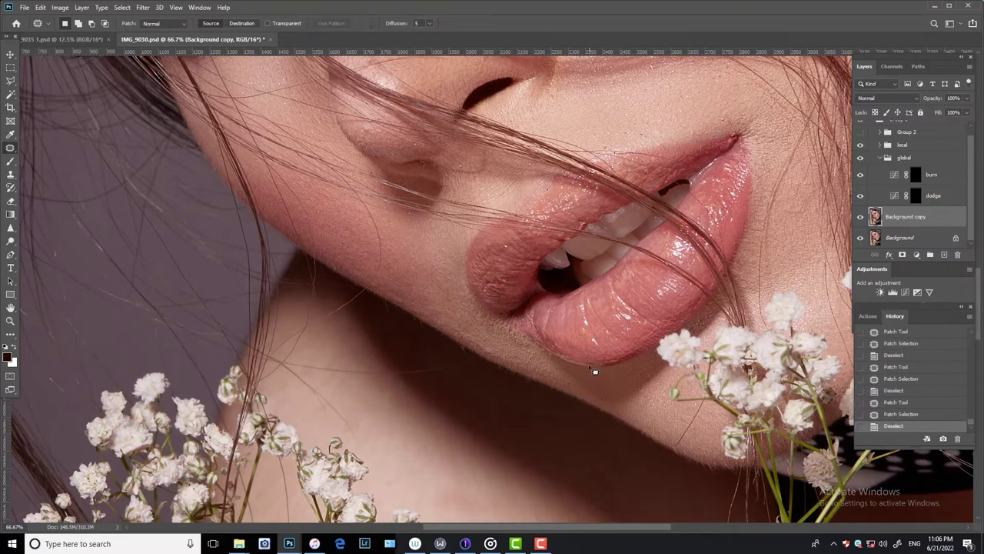
pyautogui.moveTo(503, 358)
pyautogui.mouseDown()
pyautogui.moveTo(447, 308)
pyautogui.moveTo(442, 287)
pyautogui.mouseUp()
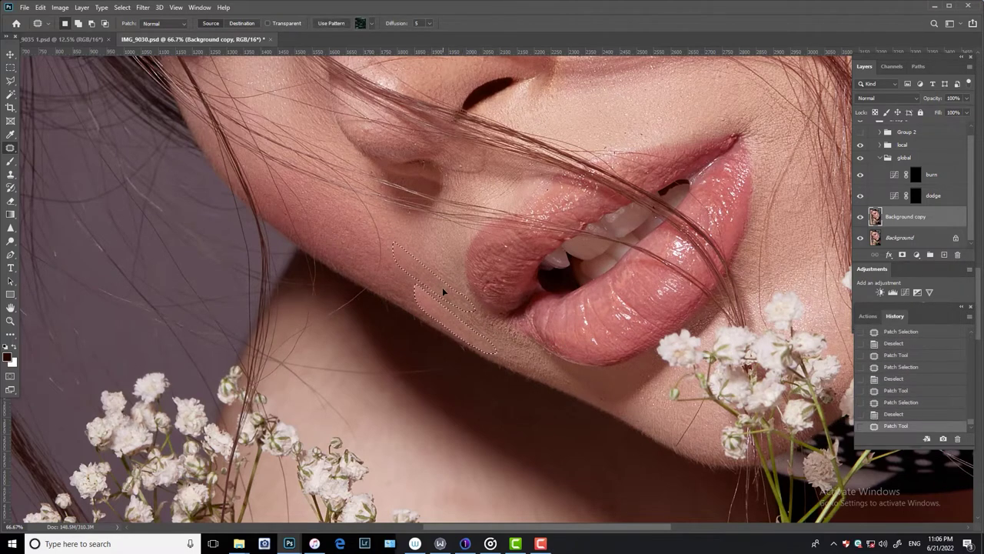
pyautogui.hotkey('ctrl', 'd')
pyautogui.moveTo(465, 329); pyautogui.dragTo(477, 345)
pyautogui.hotkey('ctrl', 'd')
# Patch a small spot on the cheek beside the mouth
pyautogui.scroll(2, 700, 396)
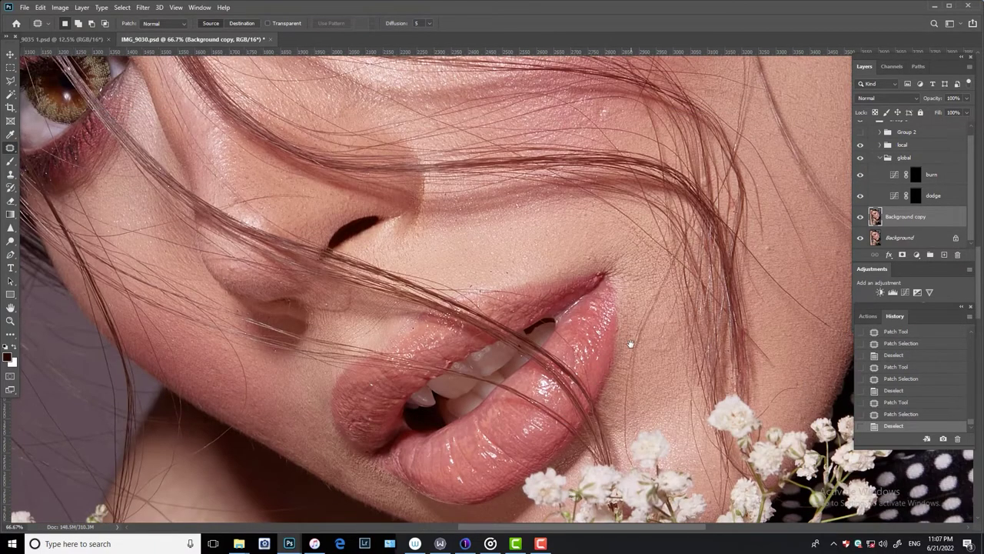
pyautogui.hscroll(2, 631, 346)
pyautogui.moveTo(766, 251); pyautogui.dragTo(775, 255)
pyautogui.hscroll(2, 785, 341)
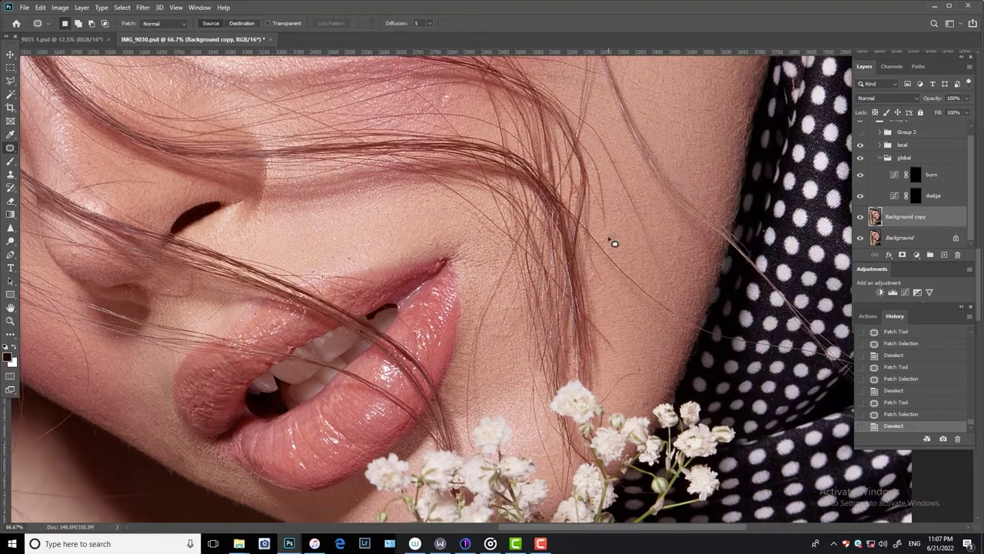
pyautogui.hotkey('ctrl', 'd')
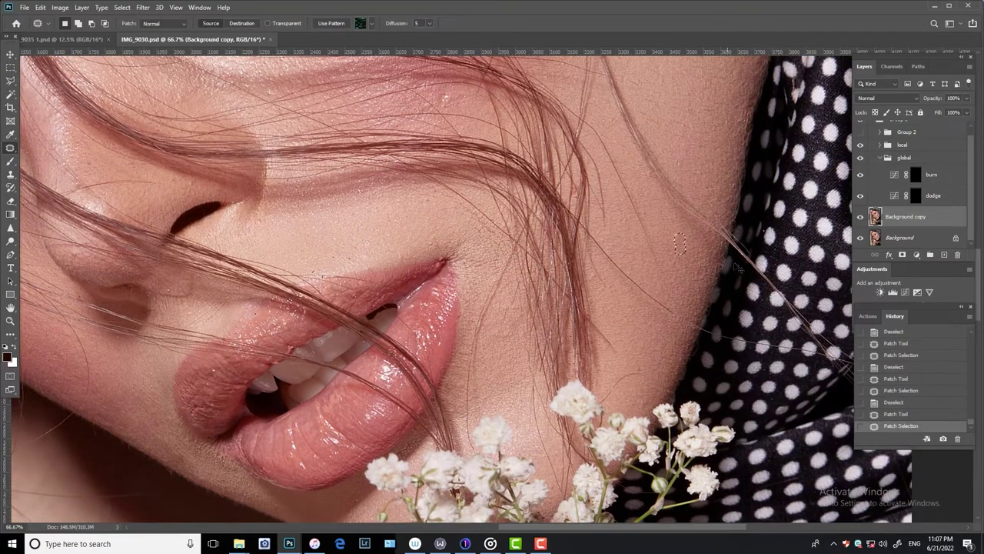
pyautogui.hscroll(-1, 538, 334)
pyautogui.hscroll(-2, 548, 318)
# With the Spot Healing Brush at 100% zoom, heal four spots along the upper lip edge
pyautogui.rightClick(10, 147)
pyautogui.click(61, 146)
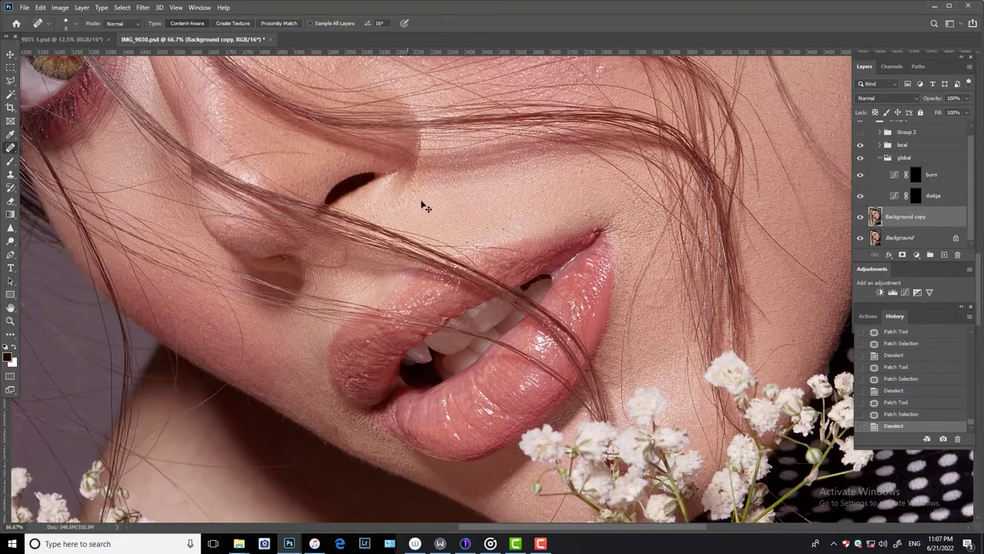
pyautogui.hotkey('ctrl', '+')
pyautogui.click(454, 221)
pyautogui.click(485, 197)
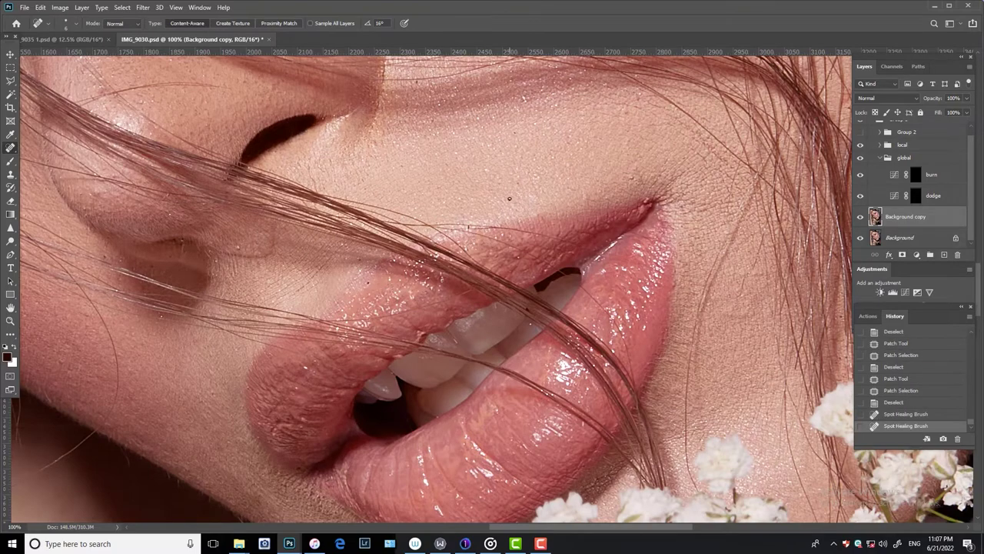
pyautogui.click(521, 184)
pyautogui.click(468, 229)
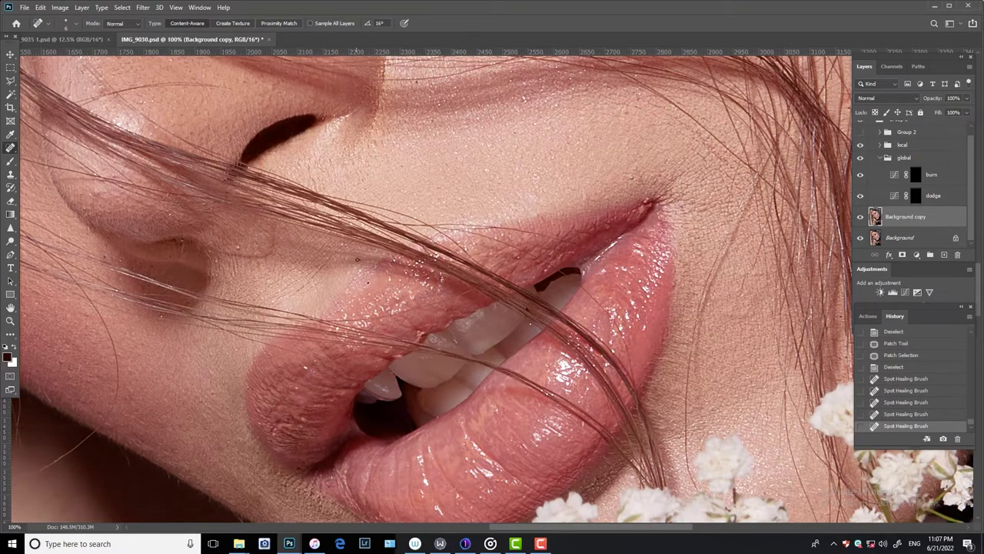
# Heal the remaining tiny spots on the lips and lower lip
pyautogui.click(357, 260)
pyautogui.click(368, 283)
pyautogui.scroll(-3, 445, 347)
pyautogui.click(528, 221)
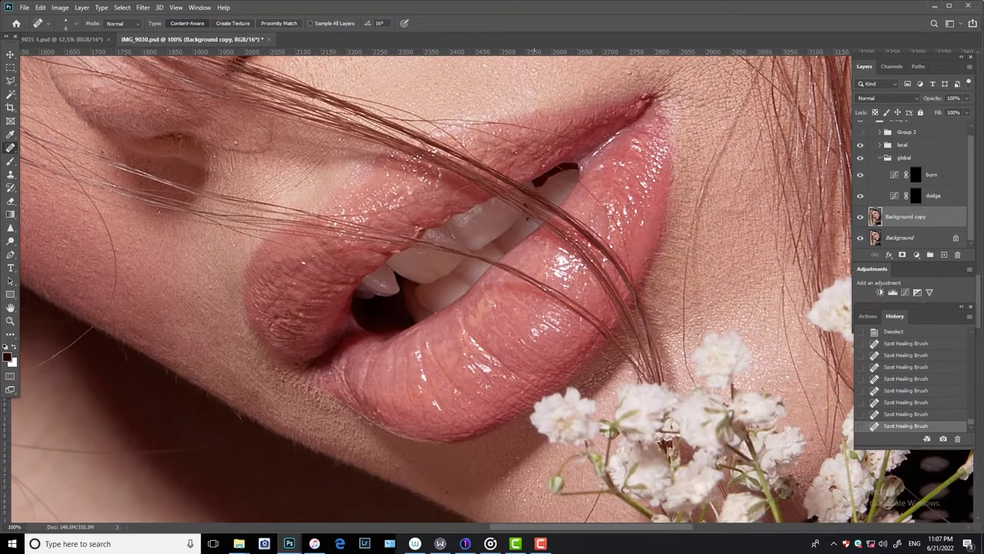
pyautogui.click(291, 322)
pyautogui.scroll(3, 559, 200)
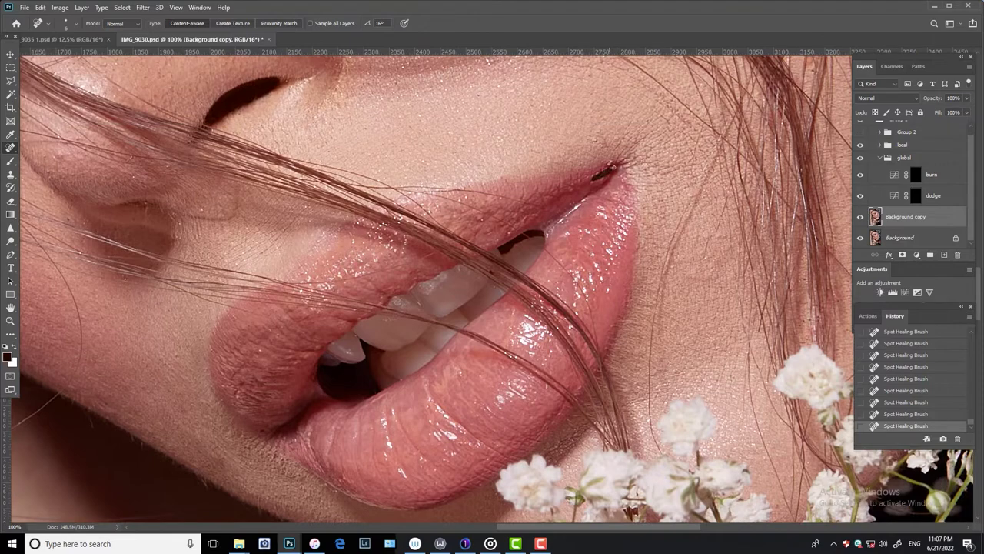
pyautogui.hscroll(4, 510, 235)
pyautogui.moveTo(511, 236); pyautogui.dragTo(473, 252)
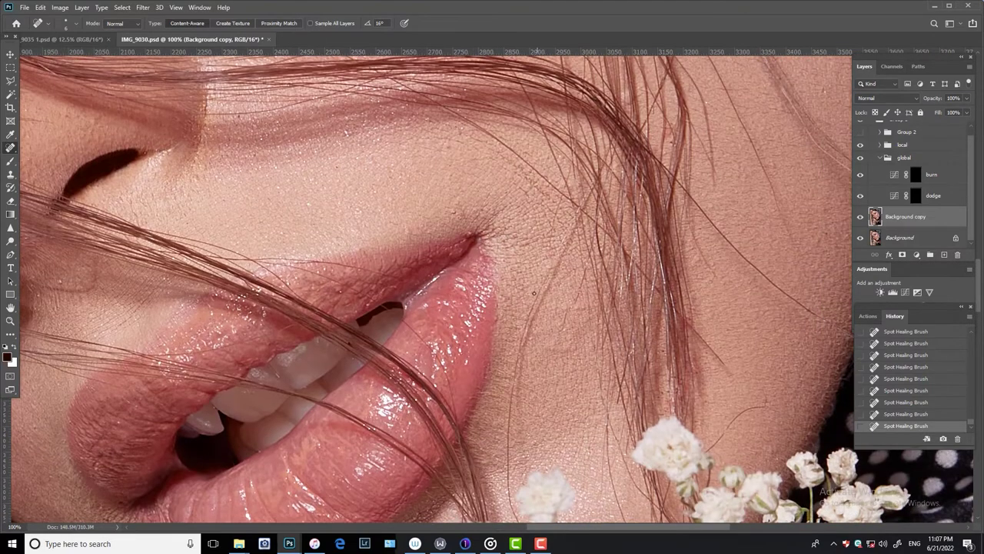
pyautogui.press('s')
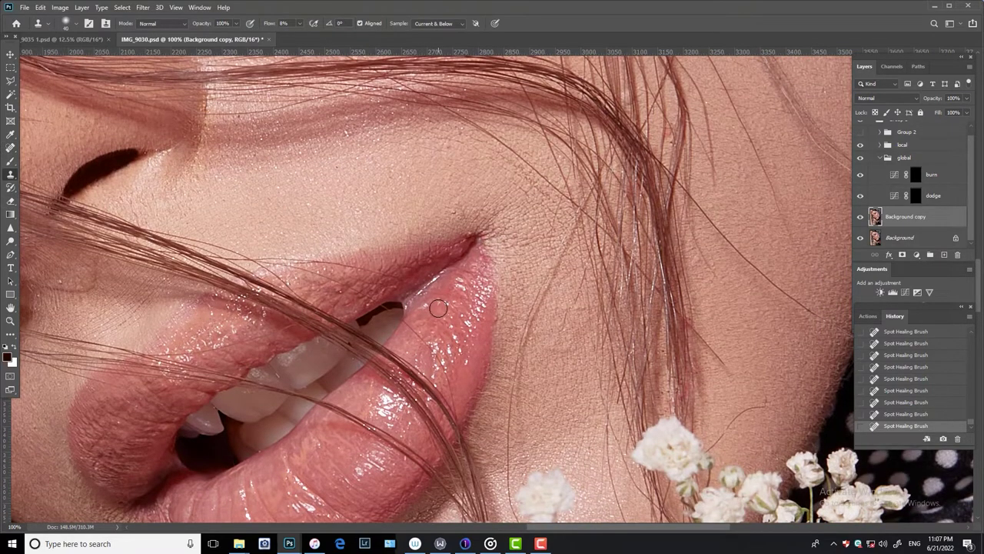
# Clone-stamp the upper lip edge at 6% flow
pyautogui.moveTo(296, 27); pyautogui.dragTo(296, 37)
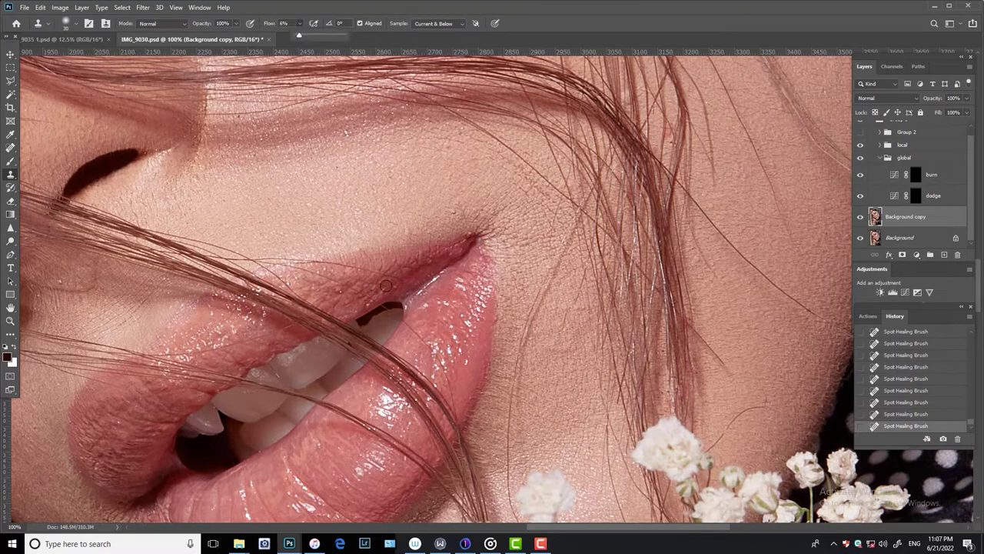
pyautogui.moveTo(425, 297); pyautogui.dragTo(451, 286)
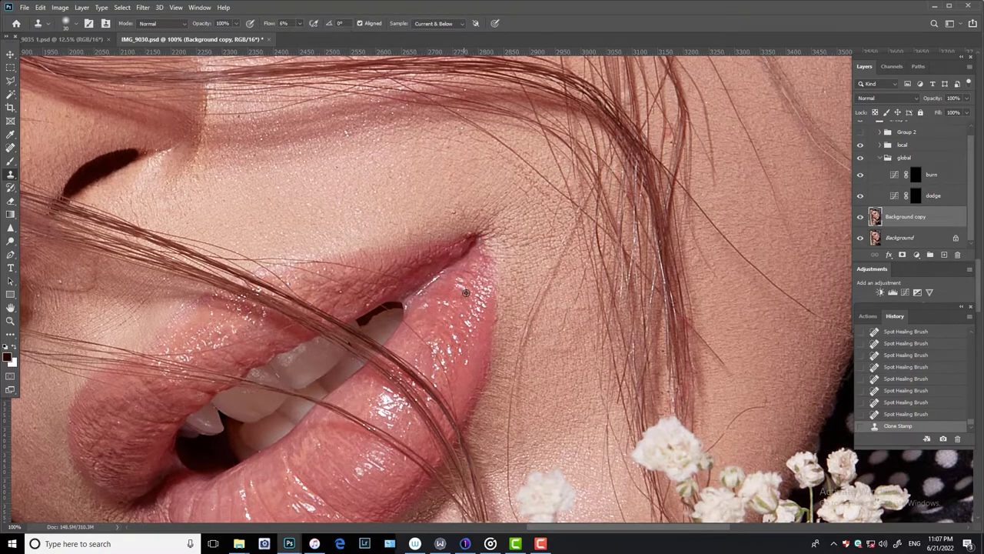
pyautogui.click(477, 247)
# Clone over the lip corner and the skin above it at 21% flow
pyautogui.moveTo(303, 25); pyautogui.dragTo(315, 36)
pyautogui.moveTo(509, 257); pyautogui.dragTo(494, 244)
pyautogui.click(496, 227)
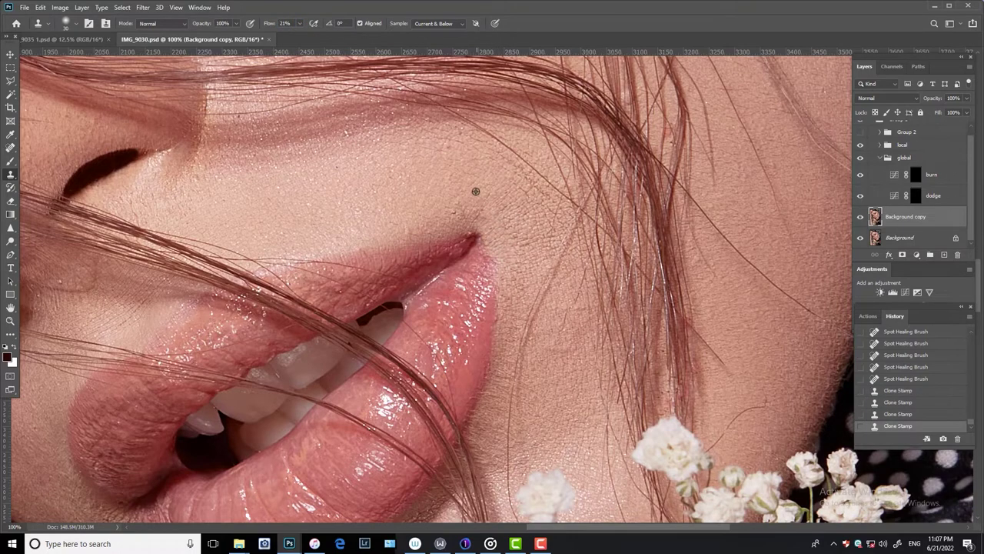
pyautogui.click(424, 226)
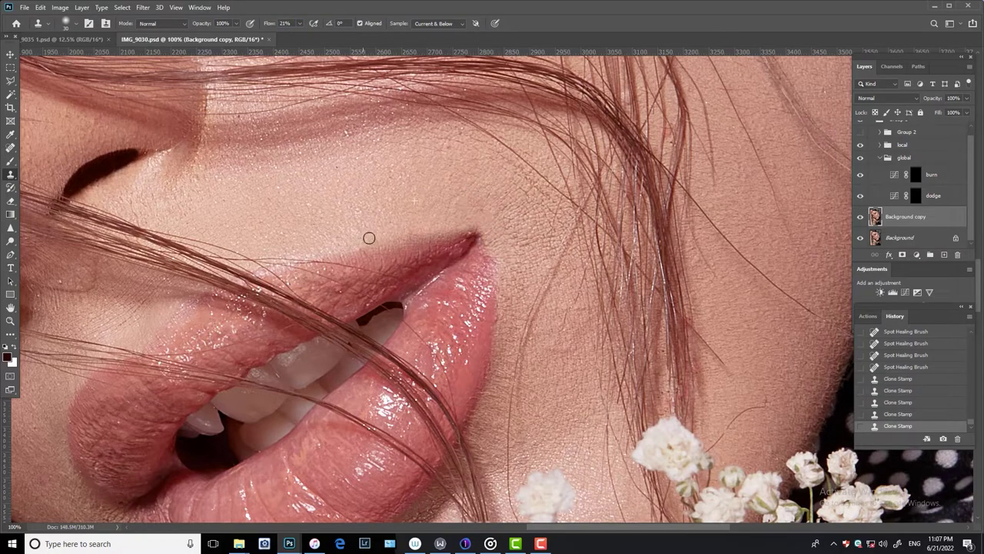
pyautogui.click(483, 194)
pyautogui.click(453, 205)
pyautogui.click(473, 189)
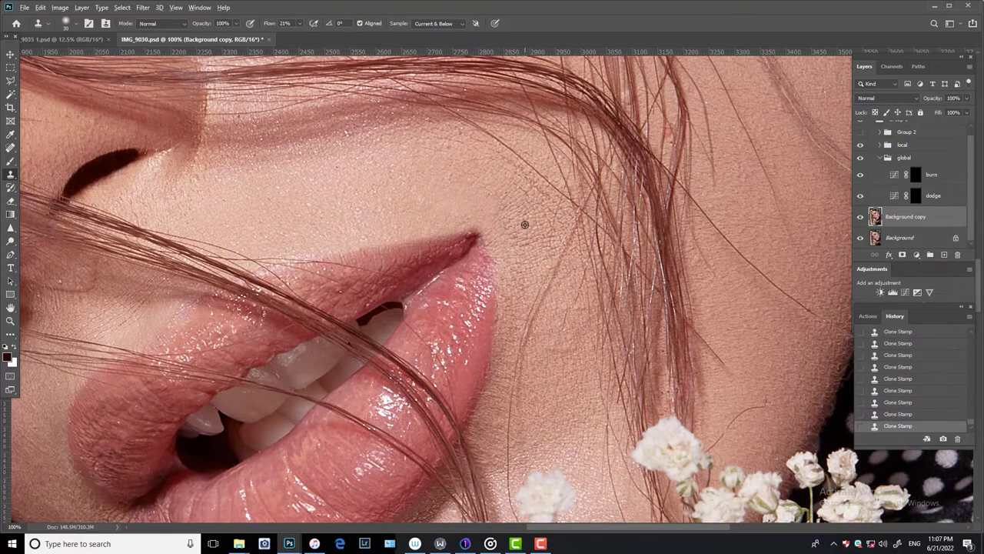
pyautogui.click(494, 237)
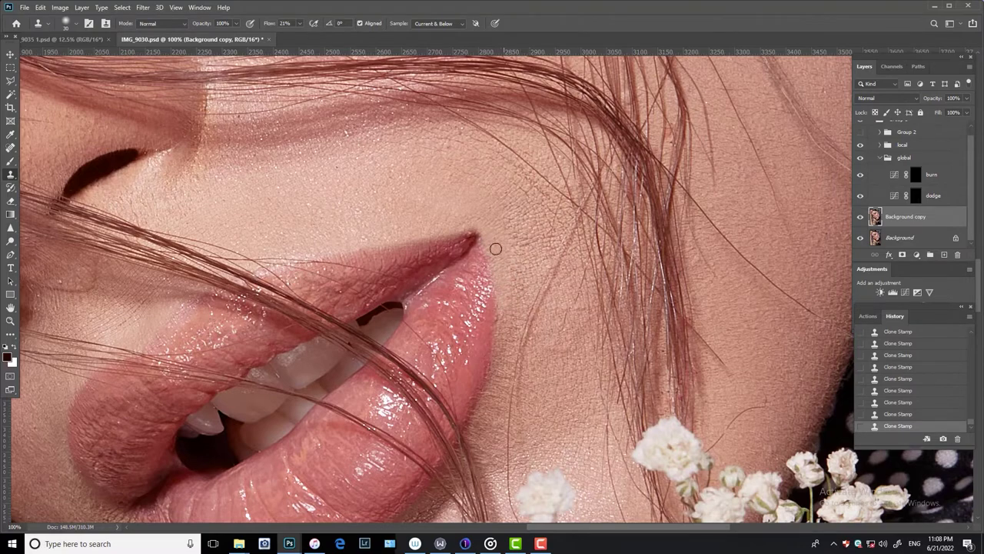
# Patch the area beside the lip corner and a spot above it with clean skin
pyautogui.click(12, 147)
pyautogui.rightClick(11, 147)
pyautogui.click(54, 168)
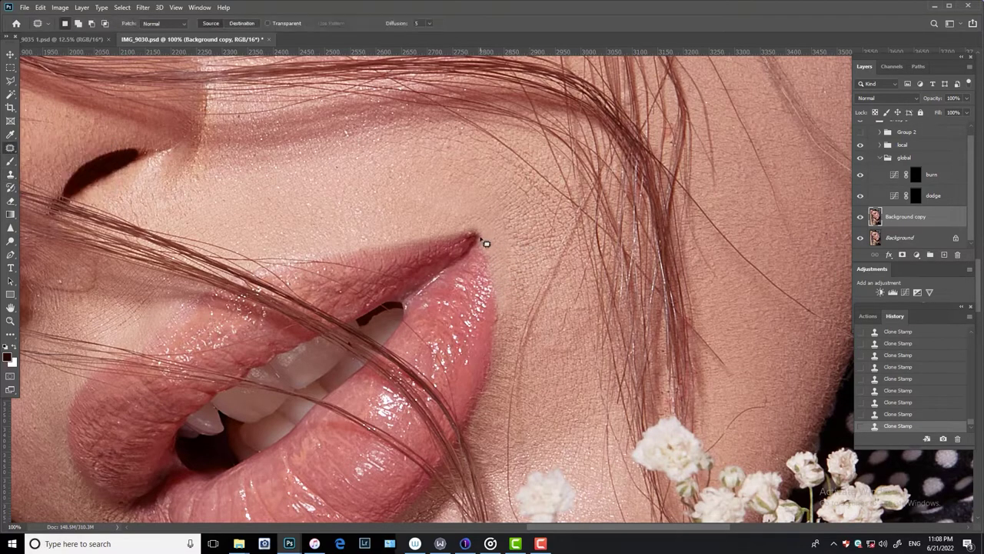
pyautogui.moveTo(485, 243)
pyautogui.mouseDown()
pyautogui.moveTo(514, 265)
pyautogui.moveTo(509, 300)
pyautogui.mouseUp()
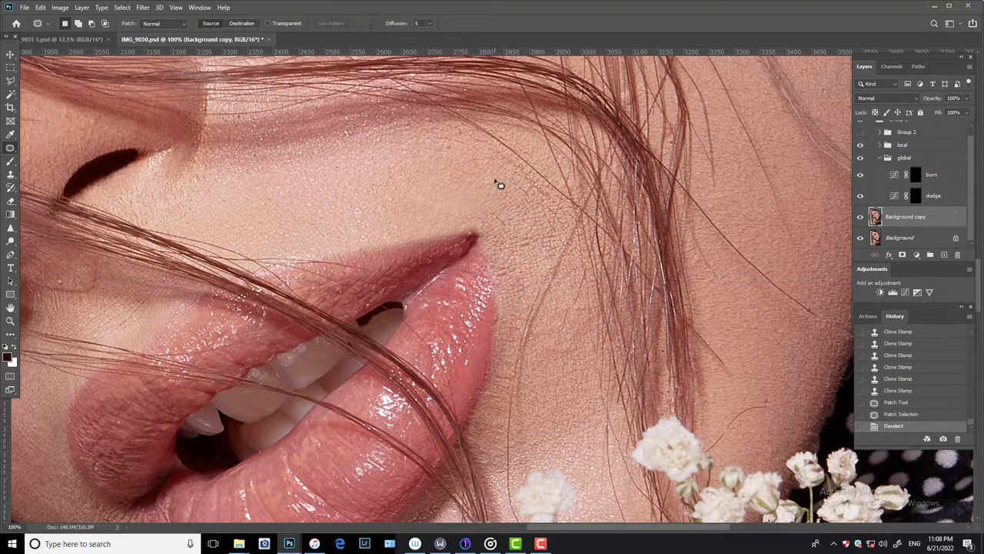
pyautogui.hotkey('ctrl', 'd')
pyautogui.moveTo(461, 203); pyautogui.dragTo(473, 221)
pyautogui.moveTo(530, 203); pyautogui.dragTo(530, 253)
pyautogui.hotkey('ctrl', 'd')
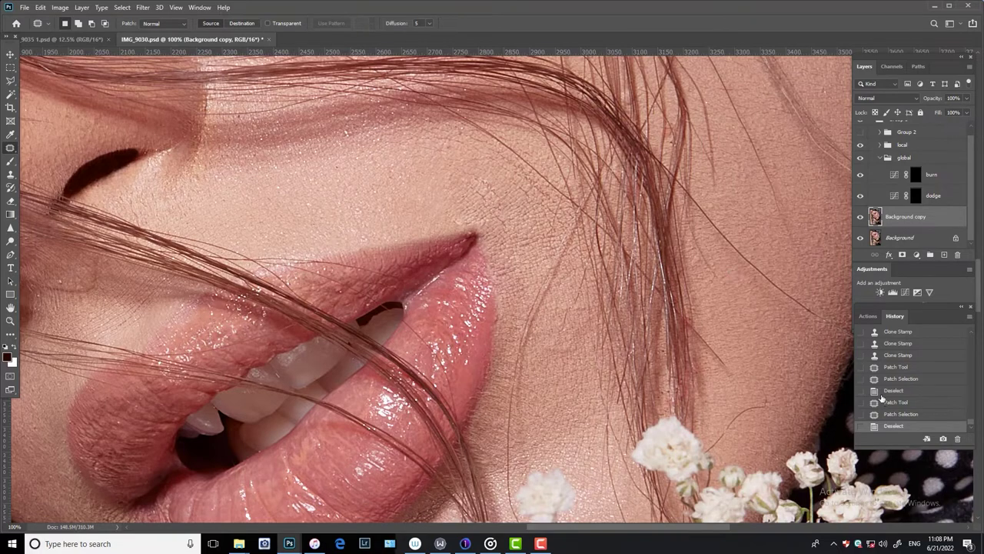
# Compare before and after the patch, keeping the latest patched state
pyautogui.click(881, 399)
pyautogui.hotkey('ctrl', 'shift', 'z')
pyautogui.hotkey('ctrl', 'shift', 'z')
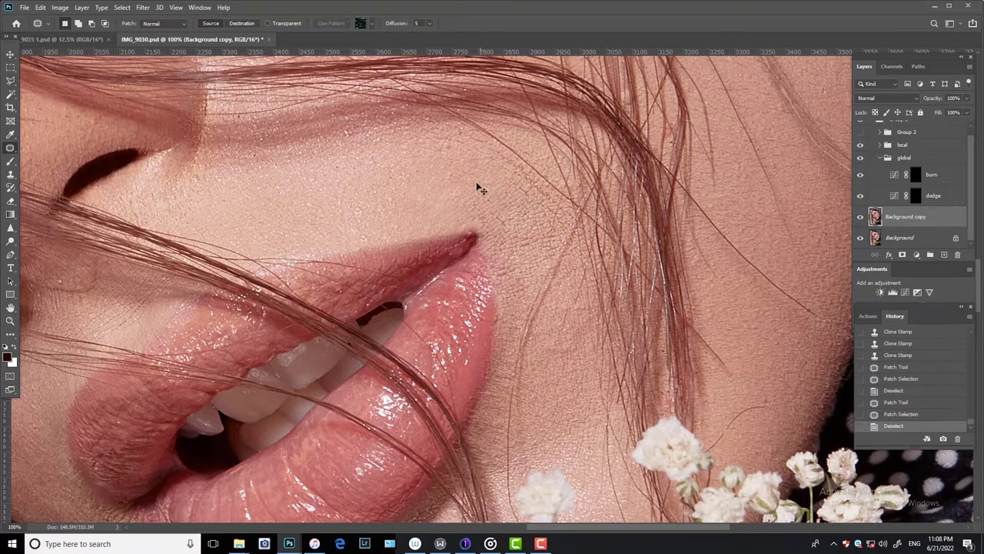
pyautogui.hotkey('ctrl', '-')
pyautogui.hotkey('ctrl', '-')
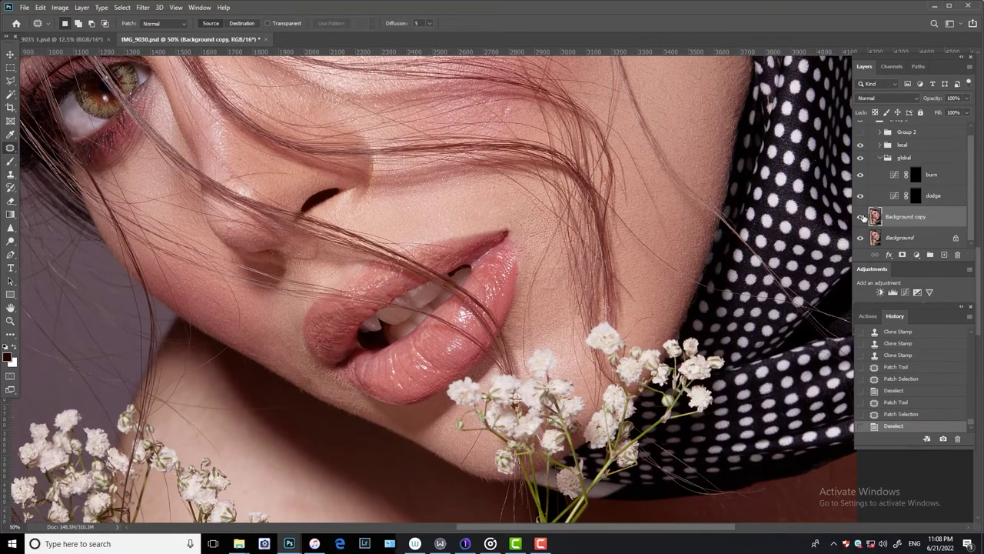
pyautogui.click(861, 217)
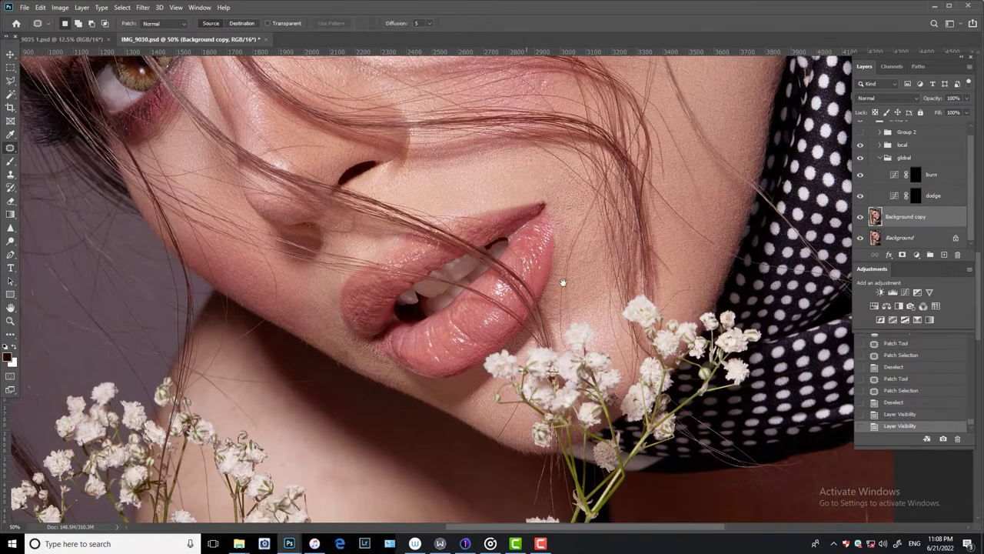
pyautogui.moveTo(590, 317); pyautogui.dragTo(628, 289)
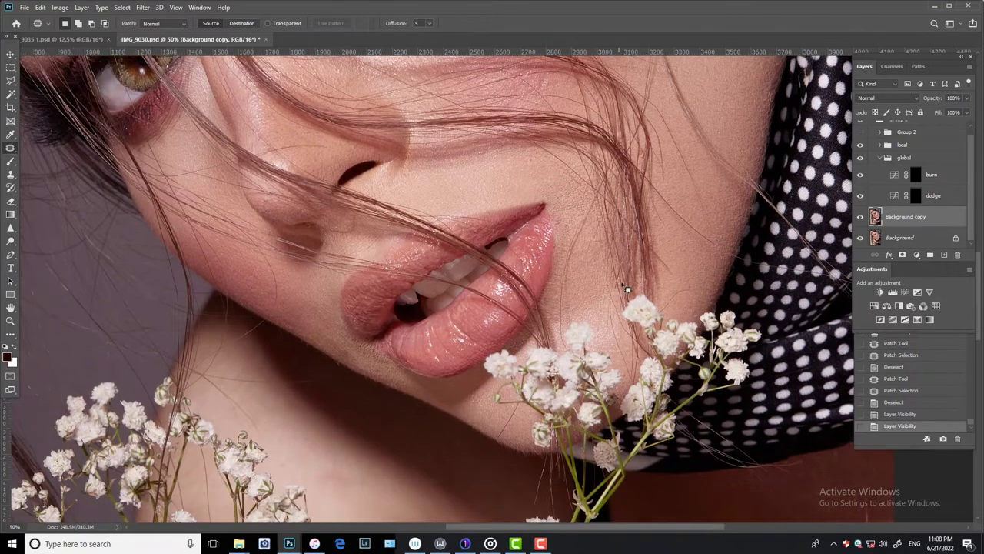
pyautogui.moveTo(416, 345); pyautogui.dragTo(501, 345)
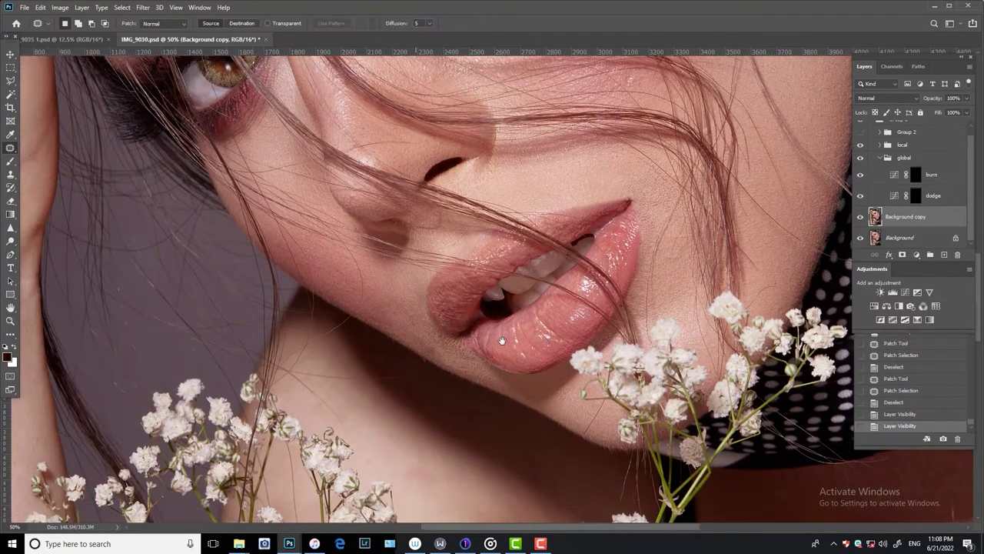
# Draw a rectangular marquee around the face and scarf
pyautogui.click(10, 67)
pyautogui.hotkey('ctrl', '-')
pyautogui.moveTo(293, 129); pyautogui.dragTo(730, 403)
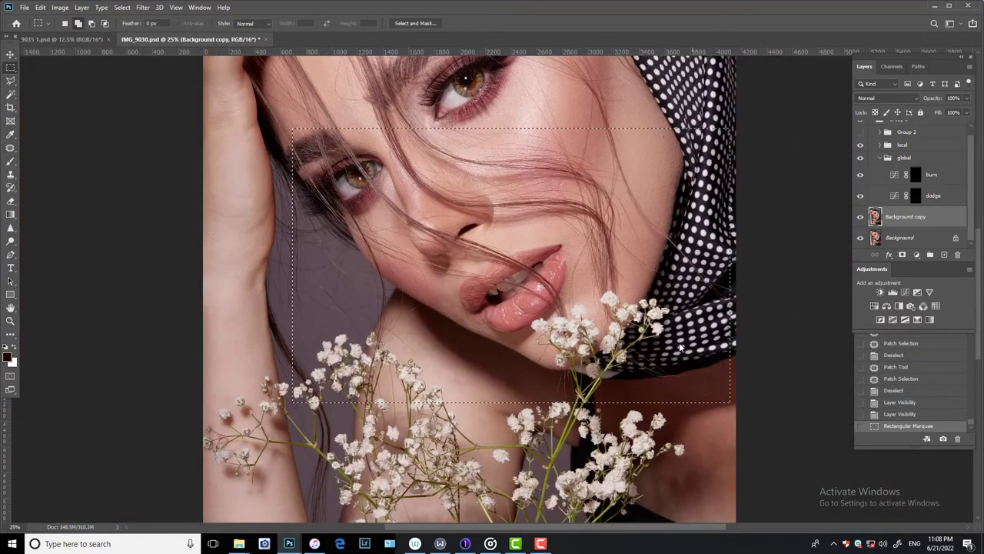
# Apply a Liquify warp to the selected face area, then deselect
pyautogui.hotkey('ctrl', 'shift', 'x')
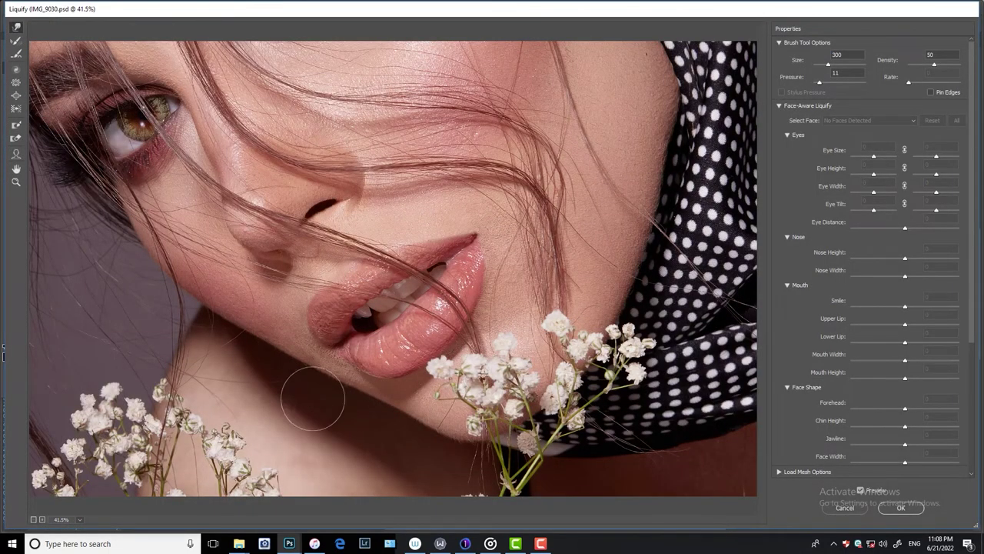
pyautogui.click(900, 508)
pyautogui.hotkey('ctrl', 'd')
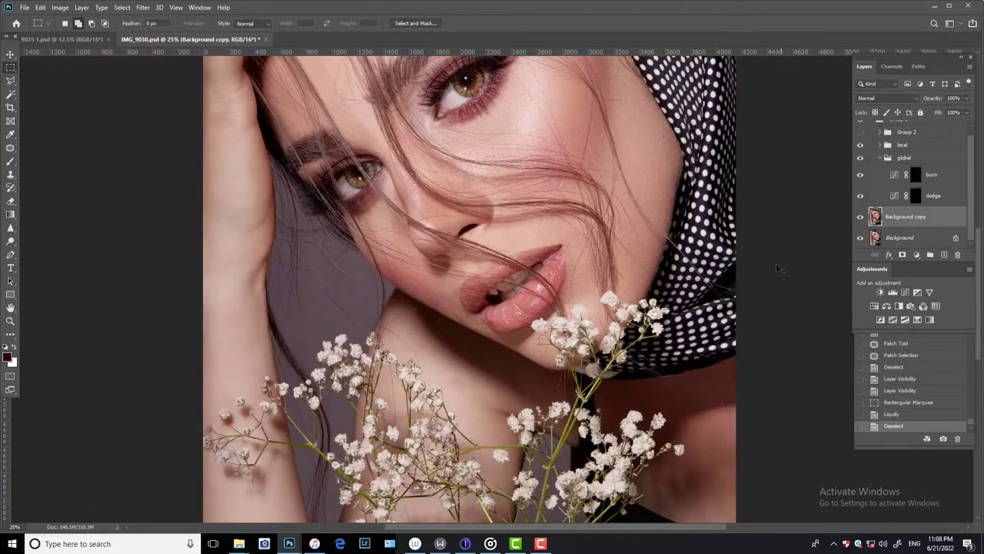
# Select the whole image and apply a second Liquify warp with brush size 500
pyautogui.hotkey('ctrl', '-')
pyautogui.moveTo(355, 85); pyautogui.dragTo(635, 494)
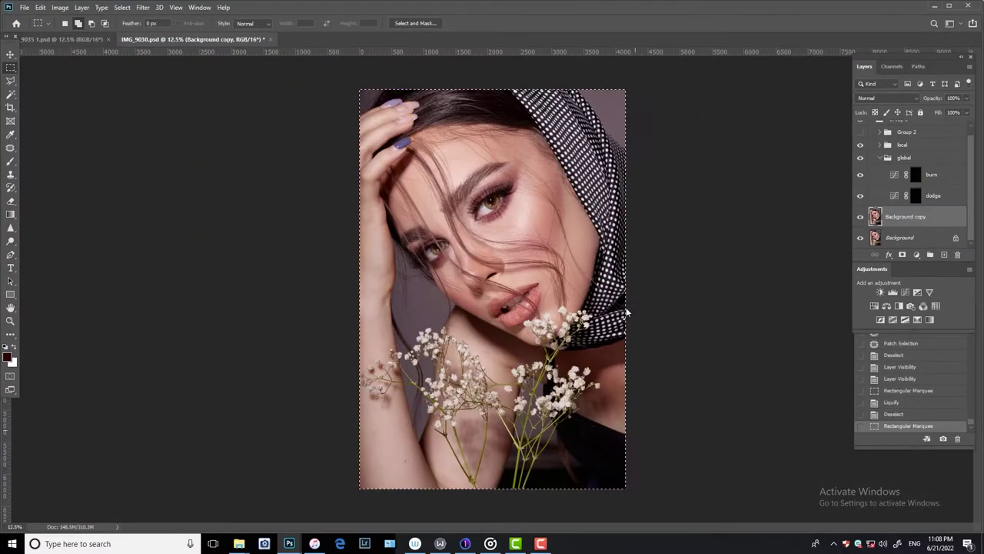
pyautogui.hotkey('ctrl', 'shift', 'x')
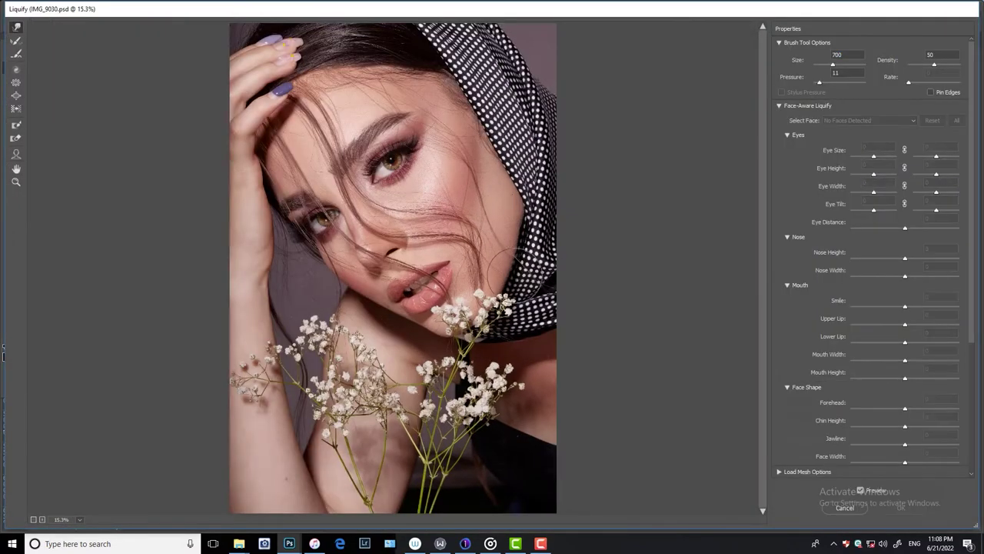
pyautogui.press('[')
pyautogui.press('[')
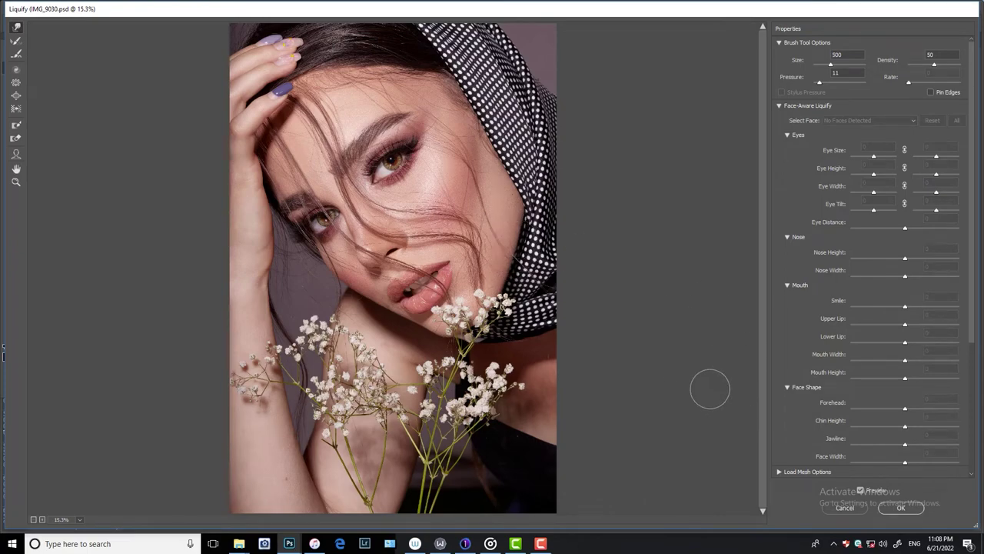
pyautogui.click(901, 508)
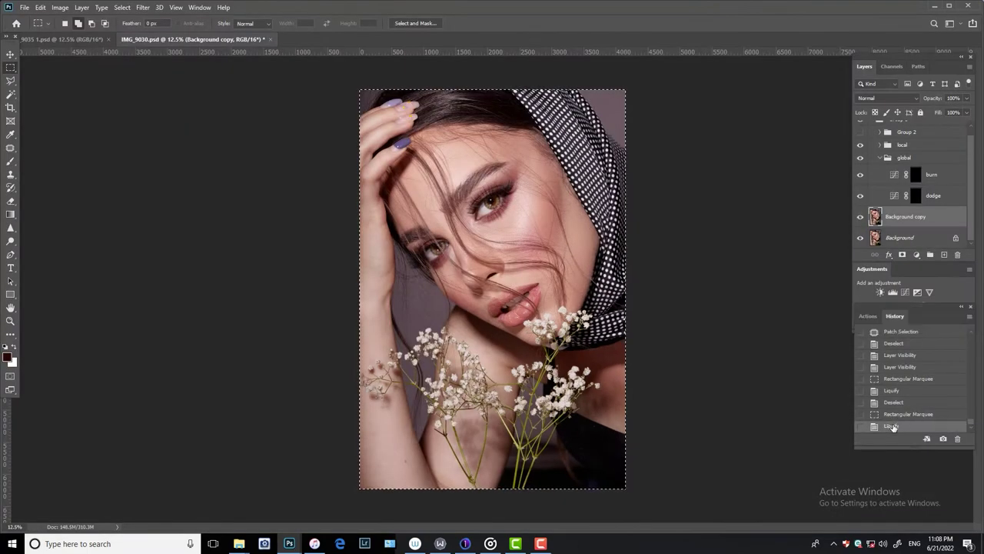
pyautogui.hotkey('ctrl', 'd')
# Zoom to the eyes, show Group 2's black-and-white view, and ready a low-flow Brush on local's dodge mask
pyautogui.scroll(4, 485, 292)
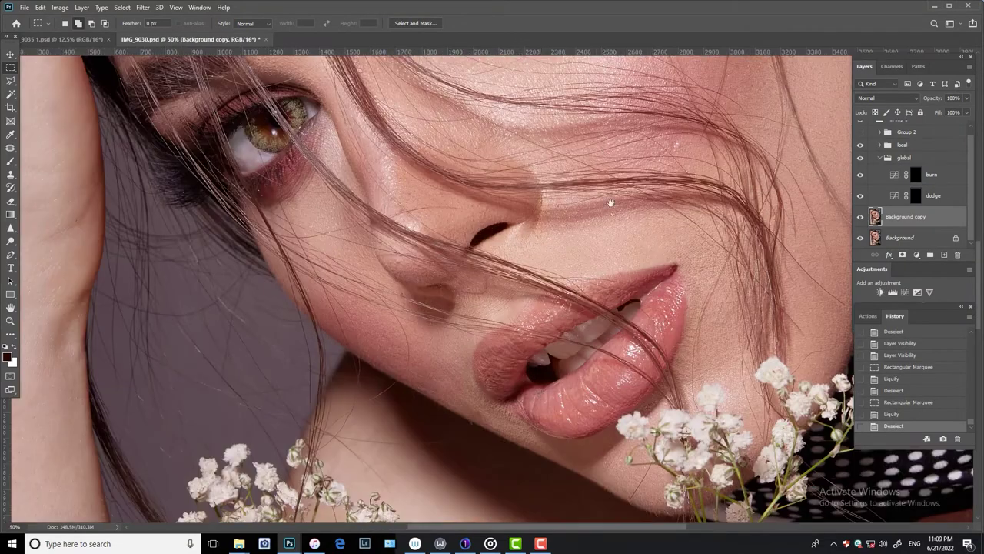
pyautogui.moveTo(611, 203)
pyautogui.mouseDown()
pyautogui.moveTo(607, 341)
pyautogui.moveTo(604, 272)
pyautogui.mouseUp()
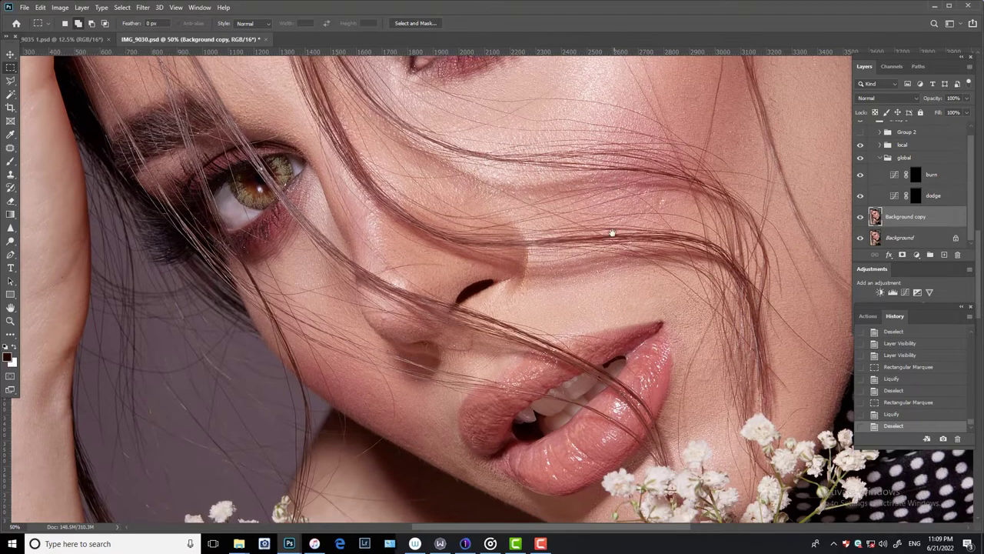
pyautogui.moveTo(619, 180); pyautogui.dragTo(628, 403)
pyautogui.click(861, 140)
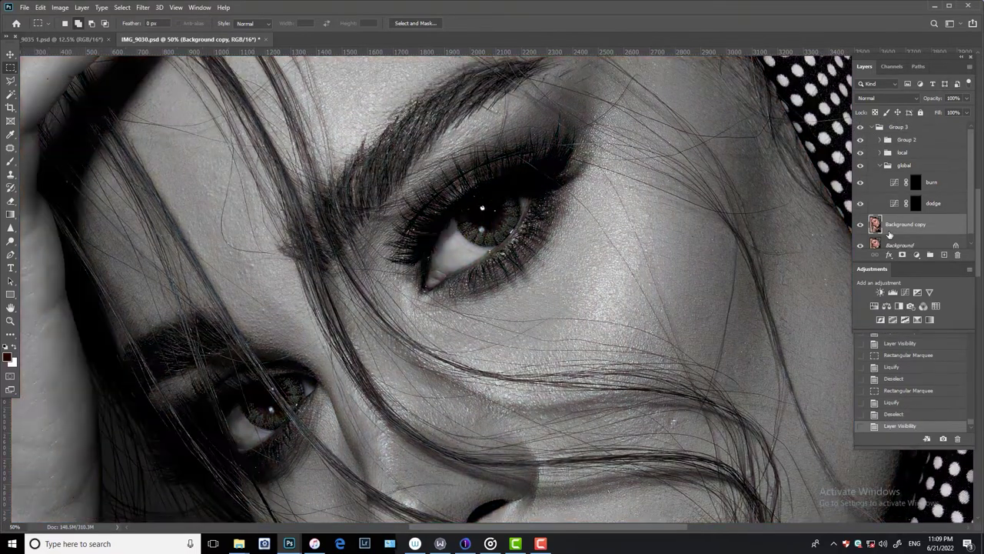
pyautogui.click(11, 161)
pyautogui.click(303, 23)
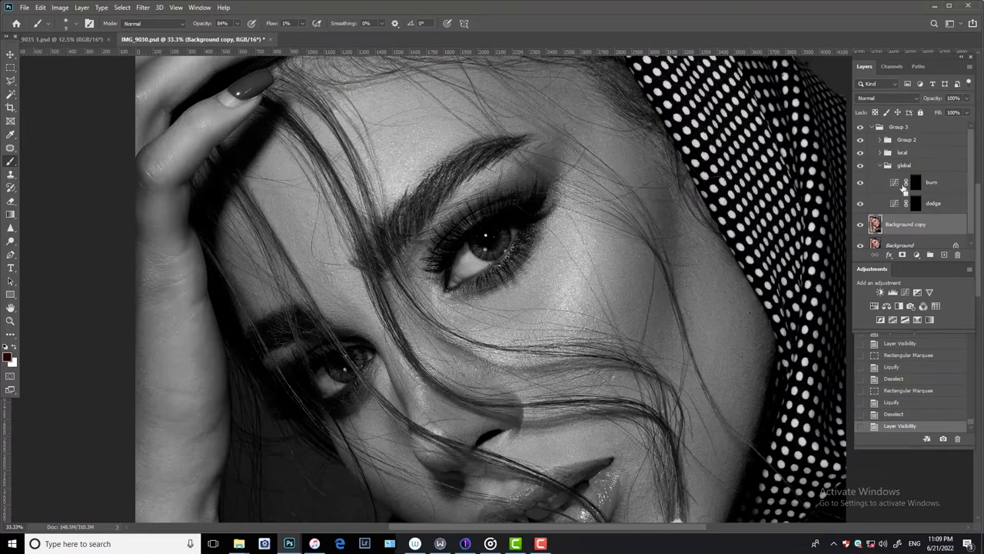
pyautogui.click(916, 203)
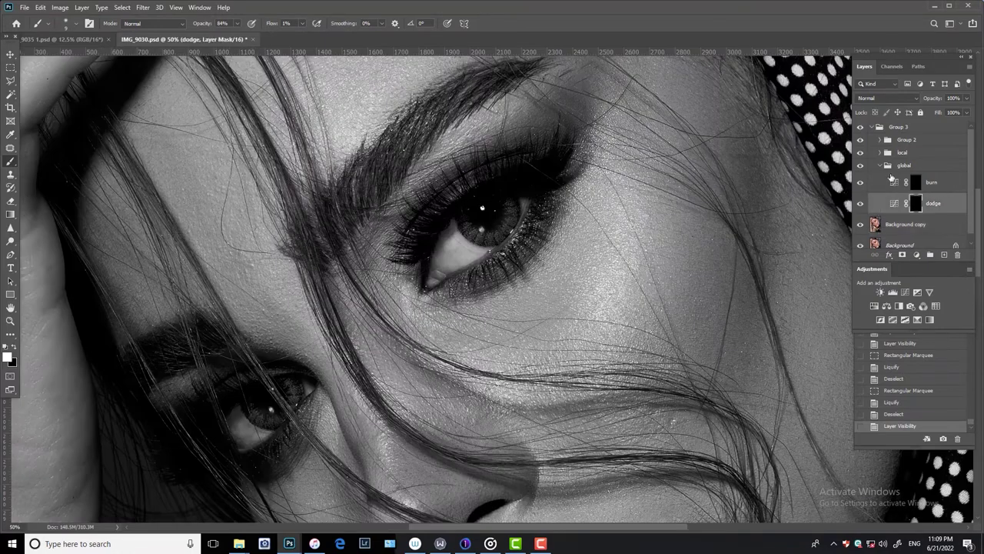
pyautogui.click(881, 165)
pyautogui.click(917, 192)
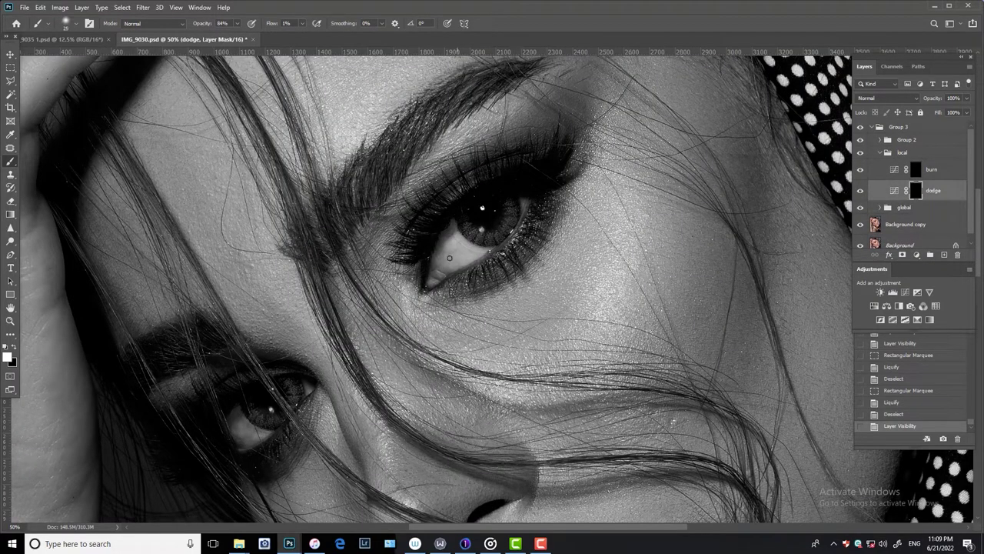
# Paint light dodge dabs on the eye white and below the iris
pyautogui.moveTo(449, 258); pyautogui.dragTo(452, 258)
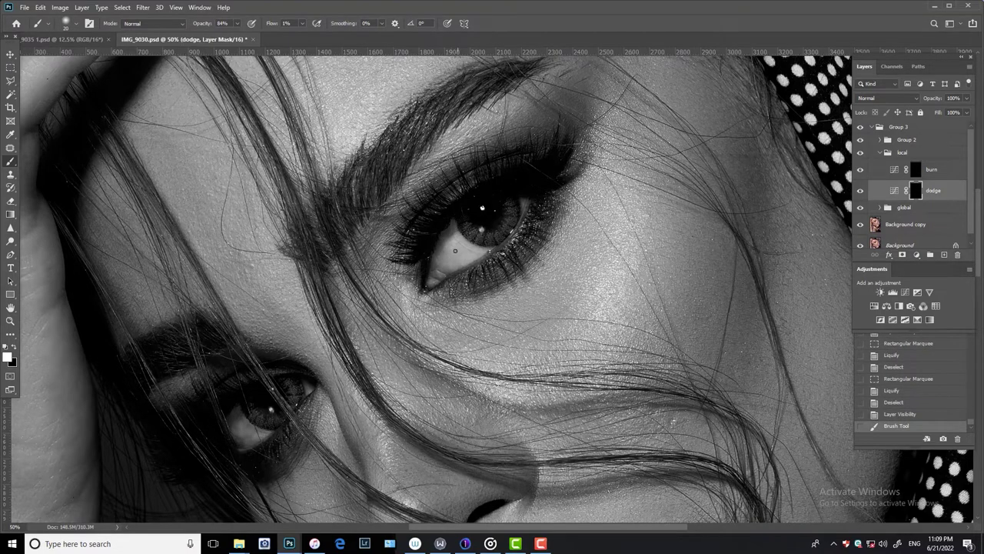
pyautogui.click(453, 250)
pyautogui.click(454, 251)
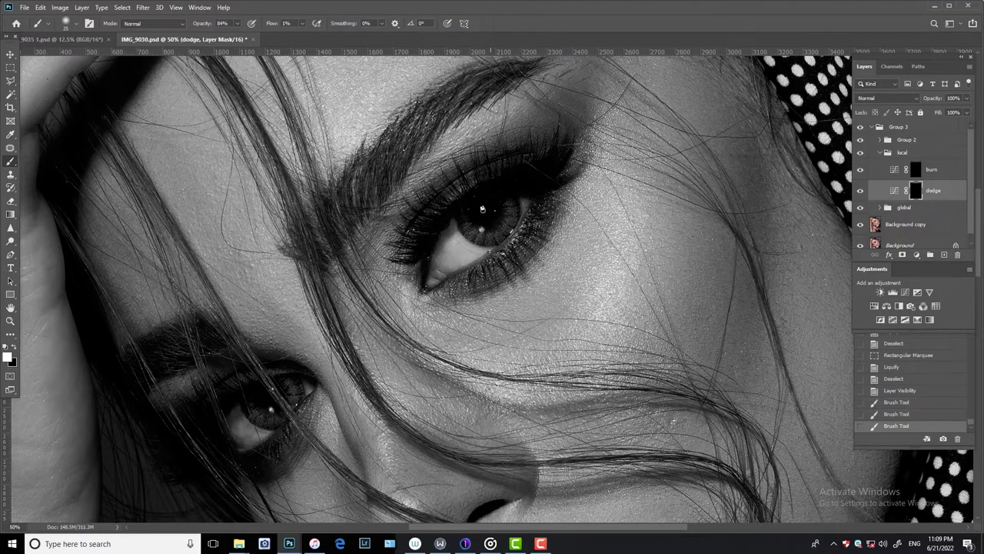
pyautogui.click(454, 266)
pyautogui.click(450, 271)
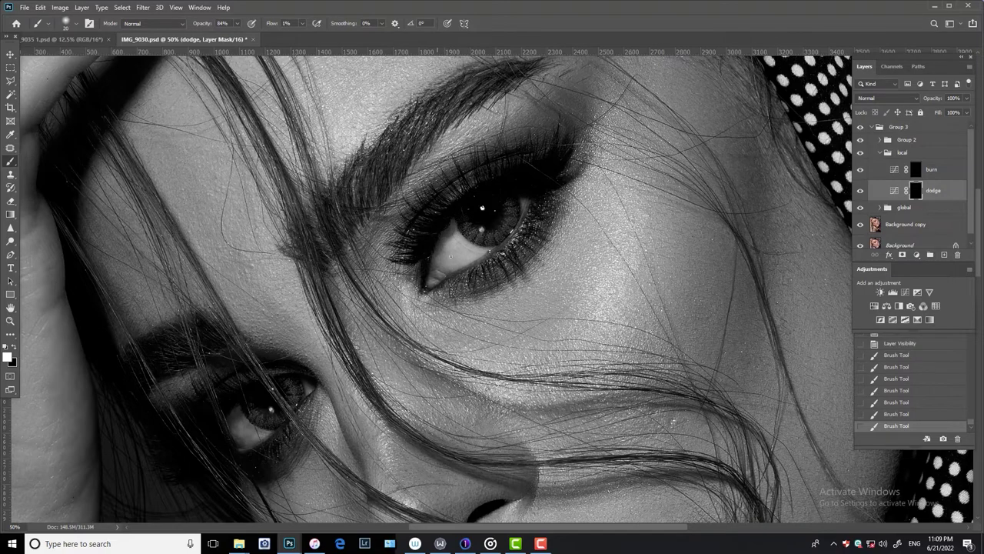
pyautogui.click(451, 251)
# Toggle Groups 2 and 3 to compare, then dab dodge near the inner eye corner
pyautogui.click(860, 127)
pyautogui.click(860, 139)
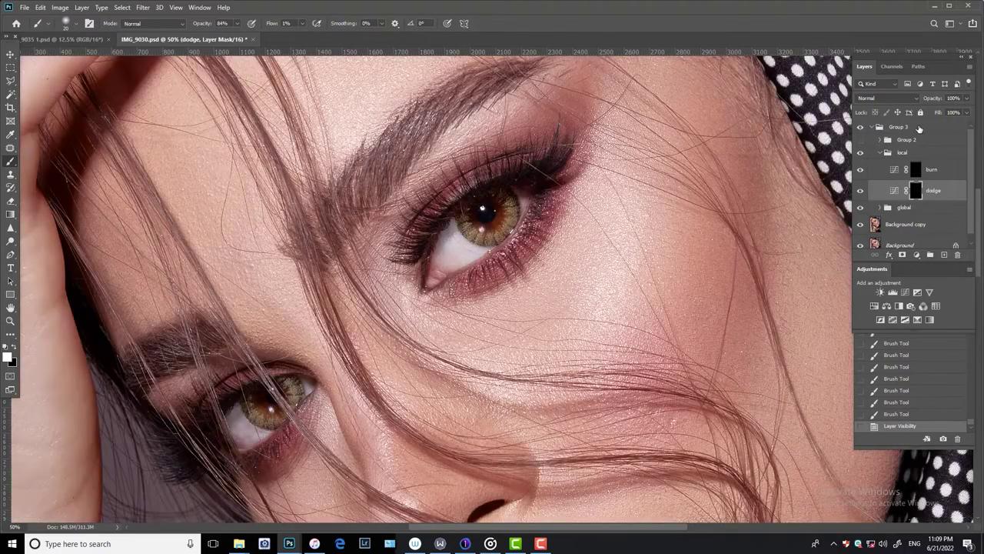
pyautogui.click(861, 127)
pyautogui.moveTo(507, 184); pyautogui.dragTo(527, 189)
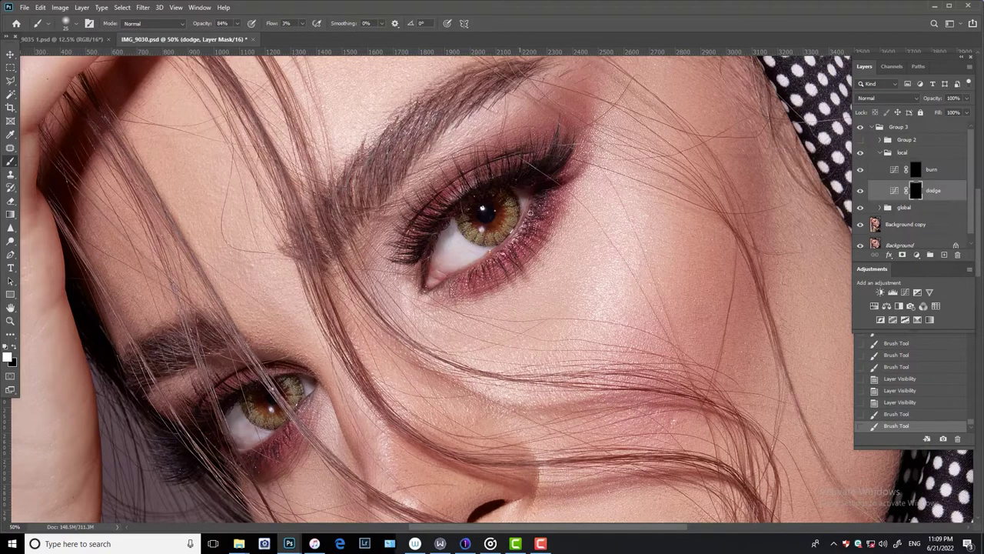
pyautogui.click(531, 211)
pyautogui.click(444, 294)
pyautogui.rightClick(435, 292)
pyautogui.press('Escape')
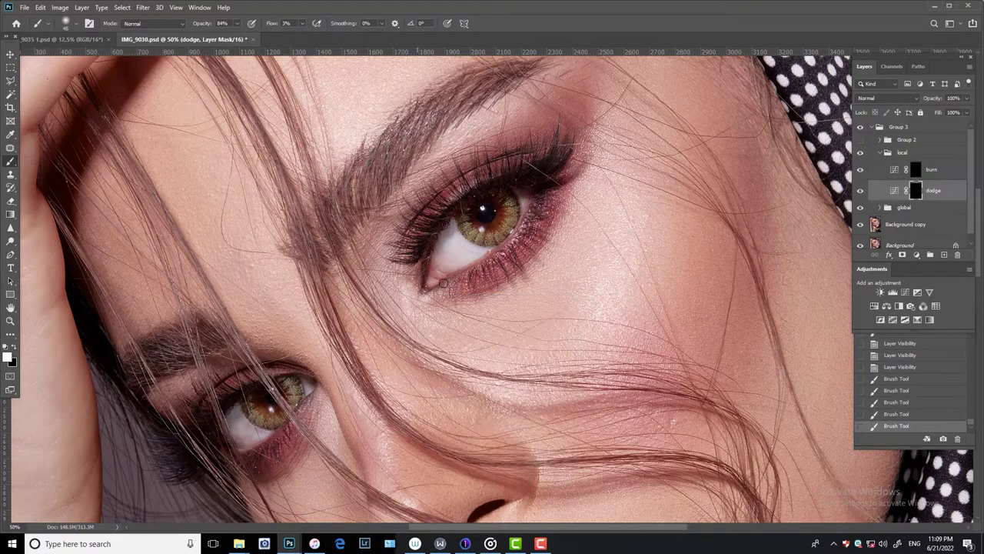
pyautogui.click(444, 284)
# Brighten the inner eye corner at higher flow, then undo those strokes
pyautogui.moveTo(303, 28)
pyautogui.mouseDown()
pyautogui.moveTo(326, 35)
pyautogui.moveTo(286, 38)
pyautogui.mouseUp()
pyautogui.click(439, 295)
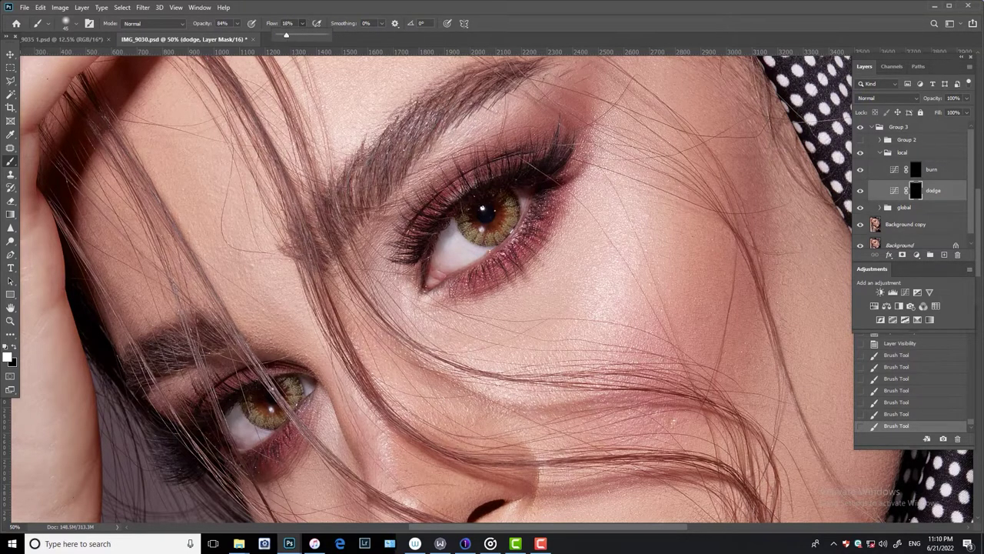
pyautogui.click(415, 282)
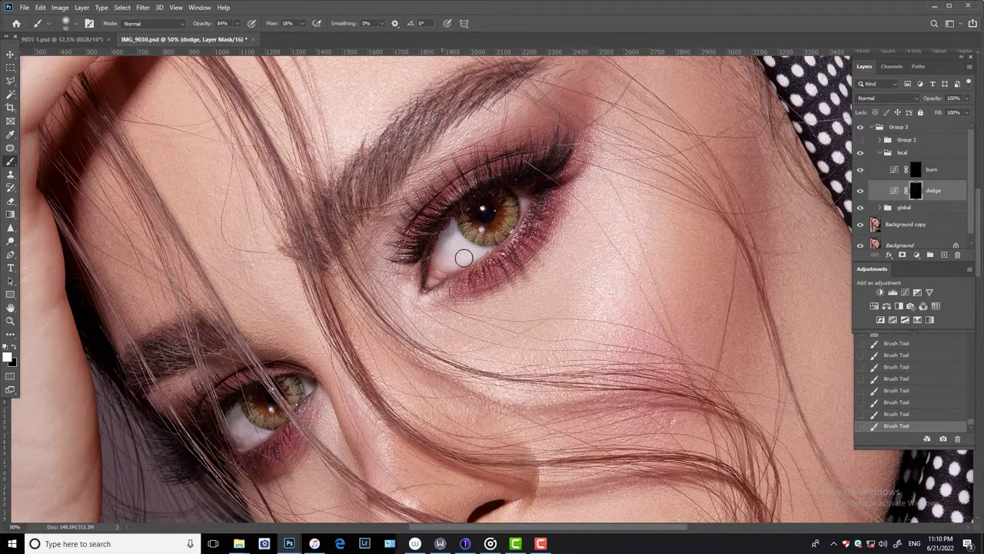
pyautogui.moveTo(260, 437); pyautogui.dragTo(439, 215)
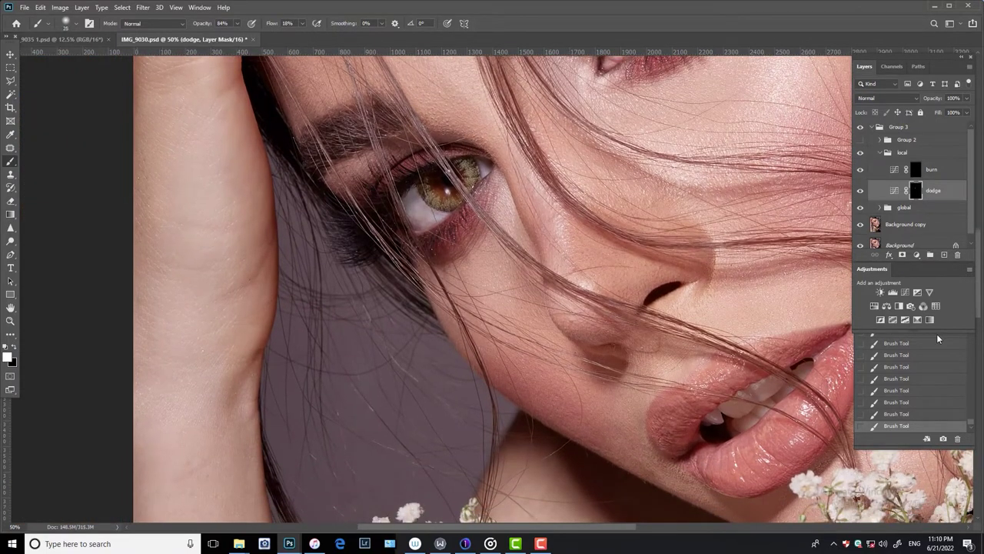
pyautogui.hotkey('ctrl', 'z')
pyautogui.hotkey('ctrl', 'z')
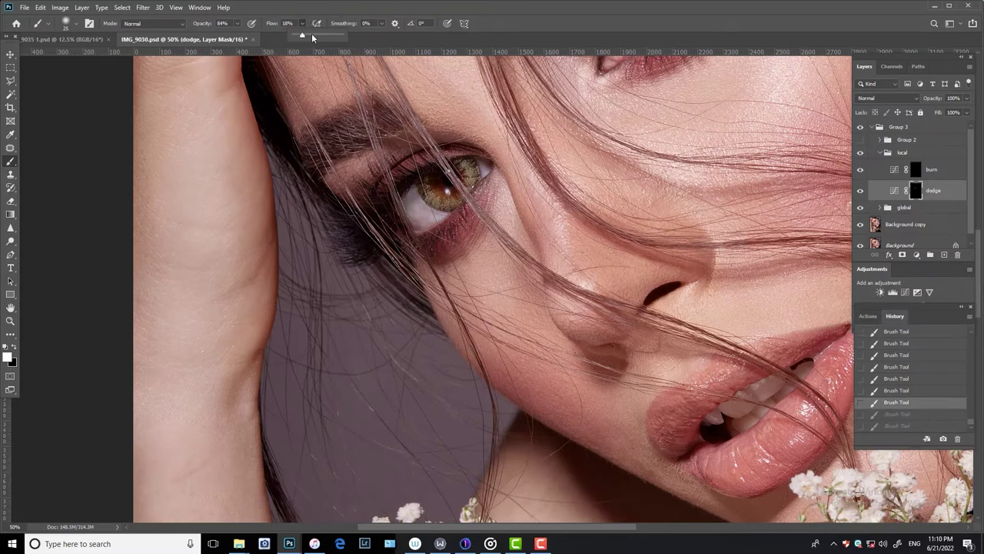
# Repaint gentle 6%-flow dodge strokes under the iris and collapse the local group
pyautogui.moveTo(312, 37); pyautogui.dragTo(298, 41)
pyautogui.moveTo(458, 225); pyautogui.dragTo(429, 215)
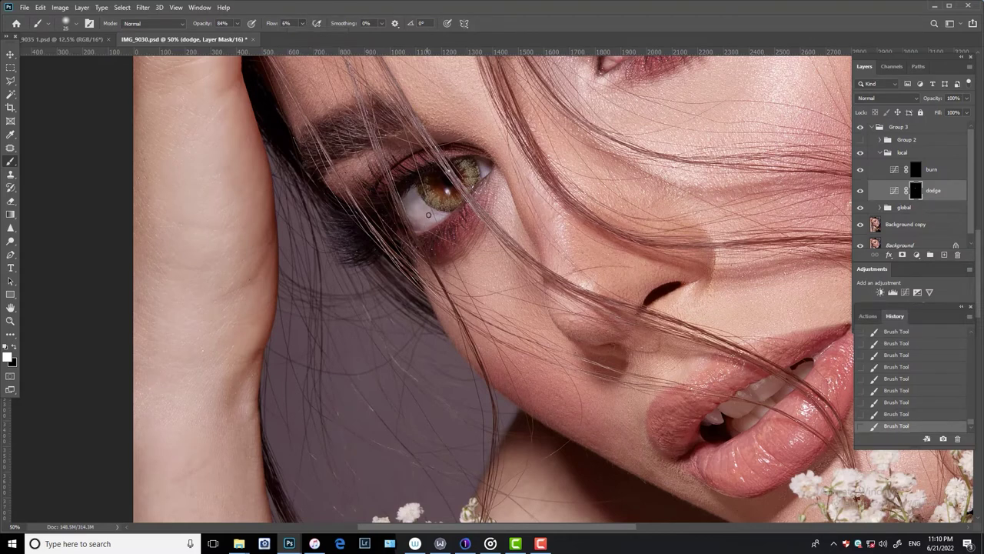
pyautogui.click(906, 403)
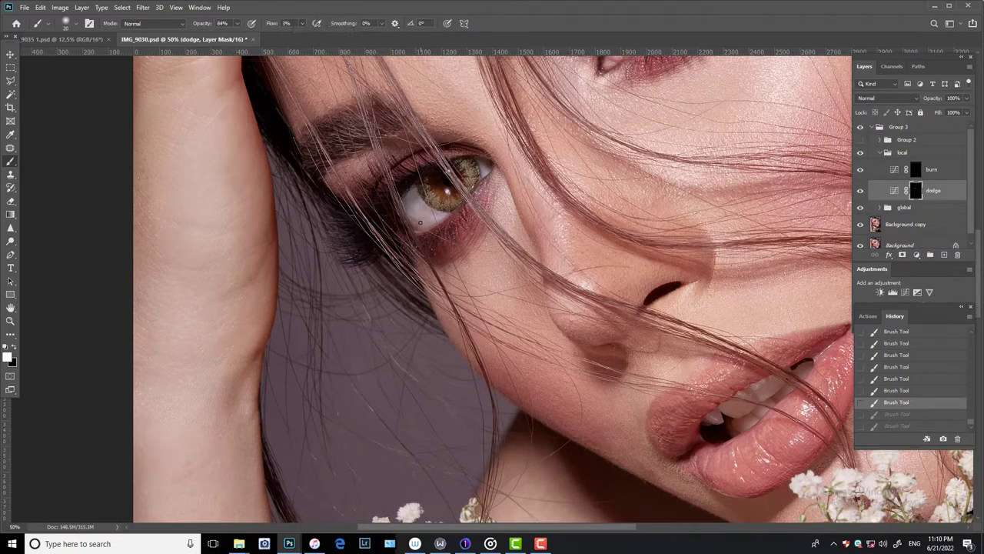
pyautogui.moveTo(420, 224); pyautogui.dragTo(422, 218)
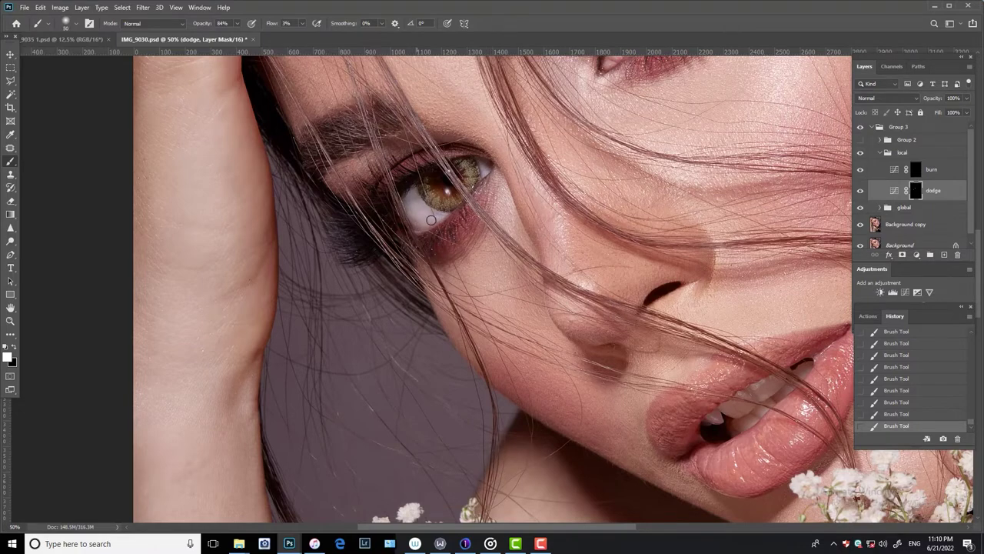
pyautogui.moveTo(666, 146); pyautogui.dragTo(602, 200)
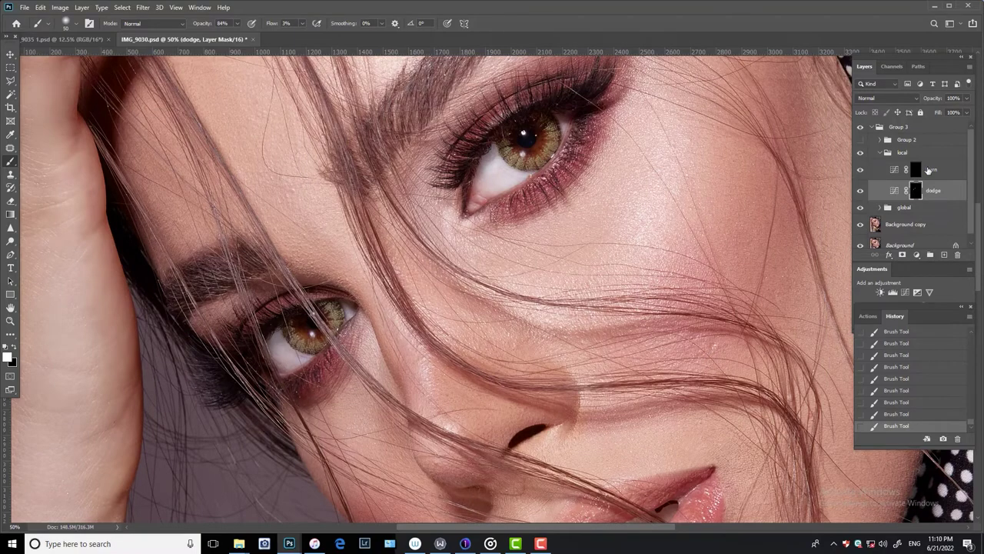
pyautogui.click(879, 152)
# In black-and-white view, paint faint strokes on the global dodge layer's mask, adjusting brush size
pyautogui.hotkey('ctrl', ',')
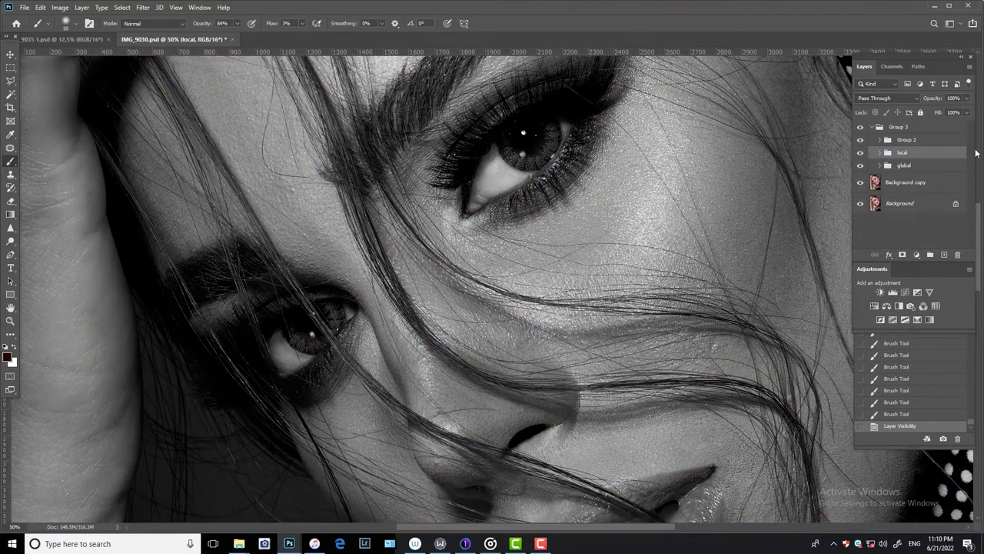
pyautogui.click(880, 165)
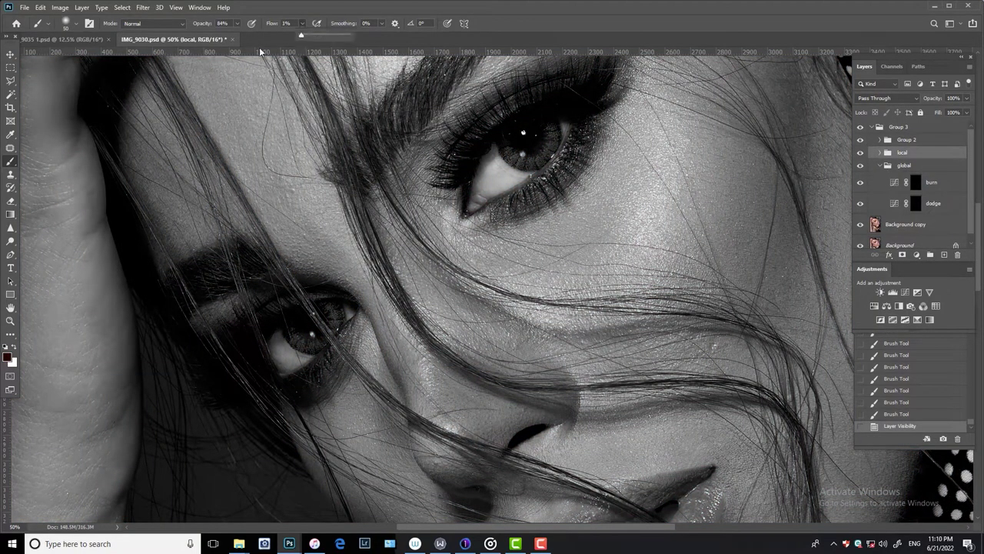
pyautogui.hotkey('ctrl', '-')
pyautogui.click(916, 203)
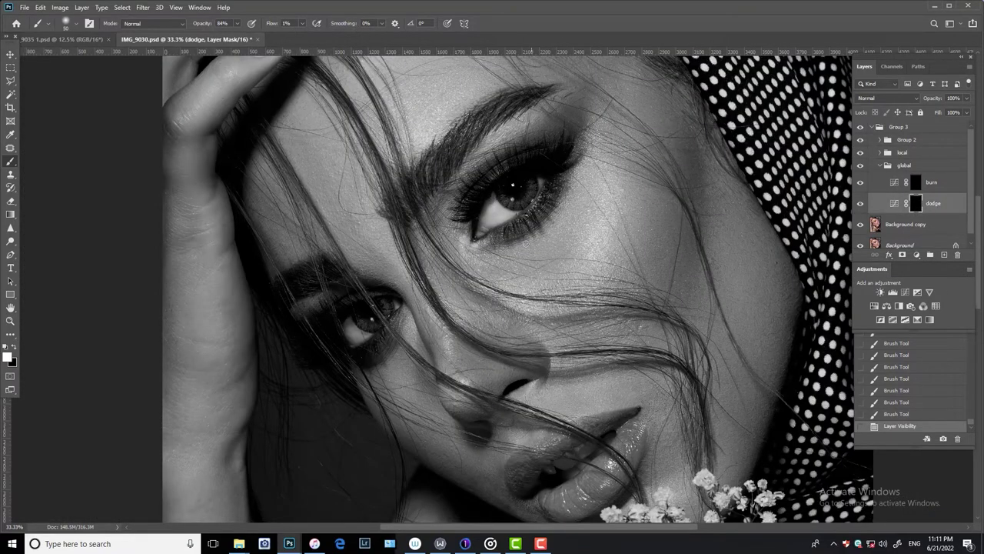
pyautogui.moveTo(440, 341)
pyautogui.mouseDown()
pyautogui.moveTo(446, 350)
pyautogui.moveTo(435, 331)
pyautogui.mouseUp()
pyautogui.moveTo(441, 340)
pyautogui.mouseDown()
pyautogui.moveTo(448, 315)
pyautogui.moveTo(444, 346)
pyautogui.moveTo(451, 344)
pyautogui.mouseUp()
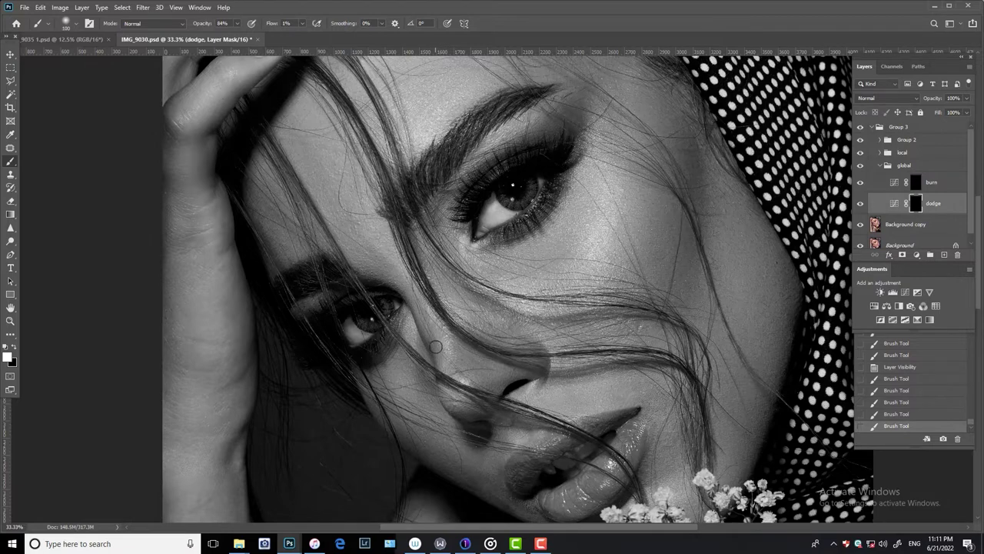
pyautogui.moveTo(422, 298)
pyautogui.mouseDown()
pyautogui.moveTo(436, 336)
pyautogui.moveTo(434, 323)
pyautogui.mouseUp()
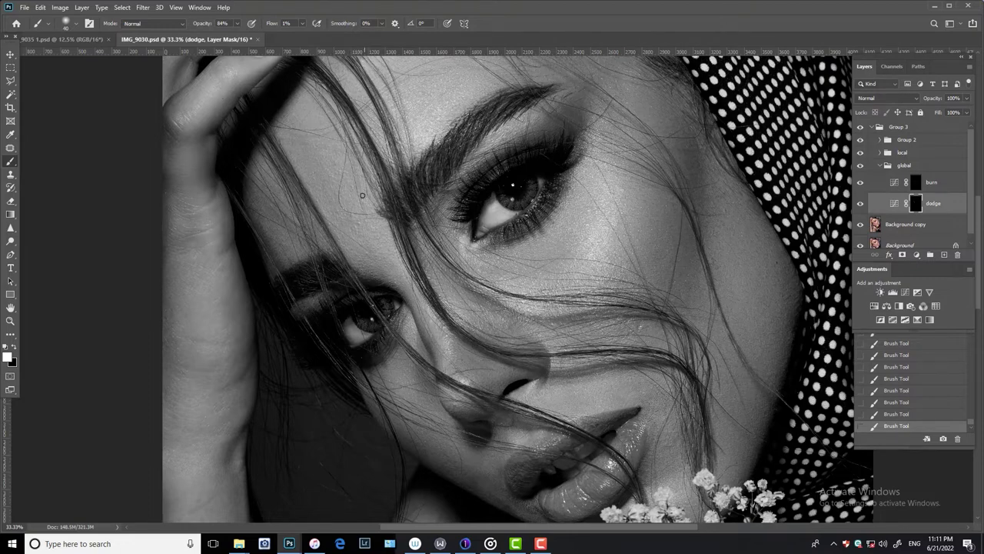
pyautogui.press(']')
pyautogui.press(']')
pyautogui.press('[')
pyautogui.press('[')
pyautogui.press('[')
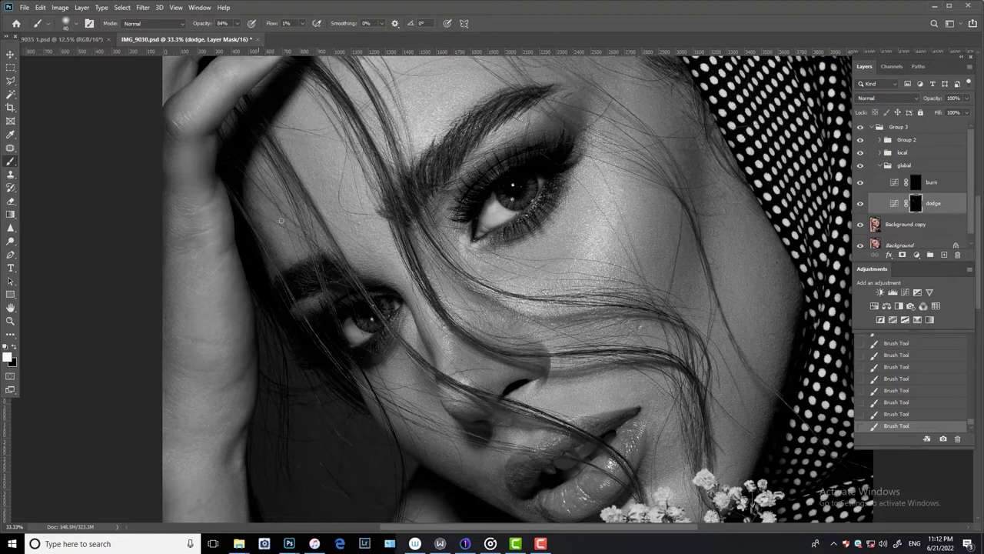
pyautogui.press(']')
# Toggle the burn layer to compare, then paint faint dodge strokes near the forehead hairline
pyautogui.click(872, 184)
pyautogui.moveTo(273, 199)
pyautogui.mouseDown()
pyautogui.moveTo(261, 188)
pyautogui.moveTo(283, 208)
pyautogui.mouseUp()
pyautogui.moveTo(282, 208)
pyautogui.mouseDown()
pyautogui.moveTo(270, 169)
pyautogui.moveTo(271, 187)
pyautogui.mouseUp()
pyautogui.moveTo(271, 187)
pyautogui.mouseDown()
pyautogui.moveTo(264, 176)
pyautogui.moveTo(275, 169)
pyautogui.mouseUp()
pyautogui.moveTo(274, 169); pyautogui.dragTo(274, 180)
pyautogui.press('[')
pyautogui.press('[')
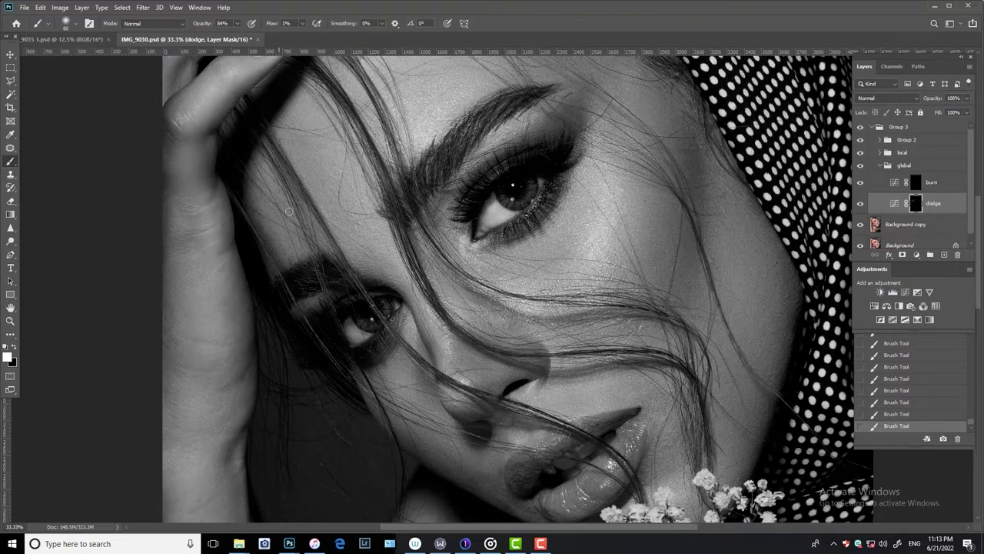
# Compare Group 3 on/off, then lighten the forehead and hairline on the dodge mask
pyautogui.click(860, 127)
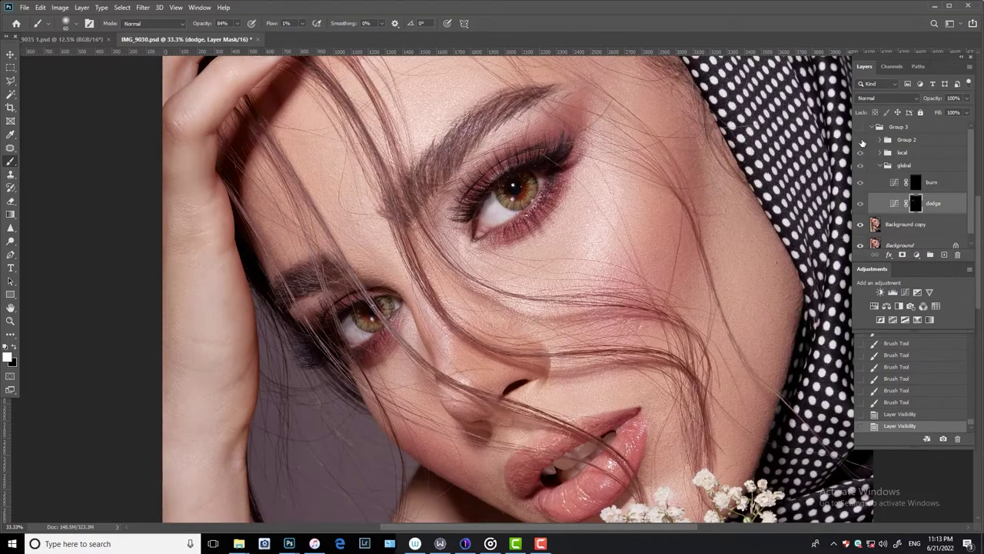
pyautogui.click(861, 127)
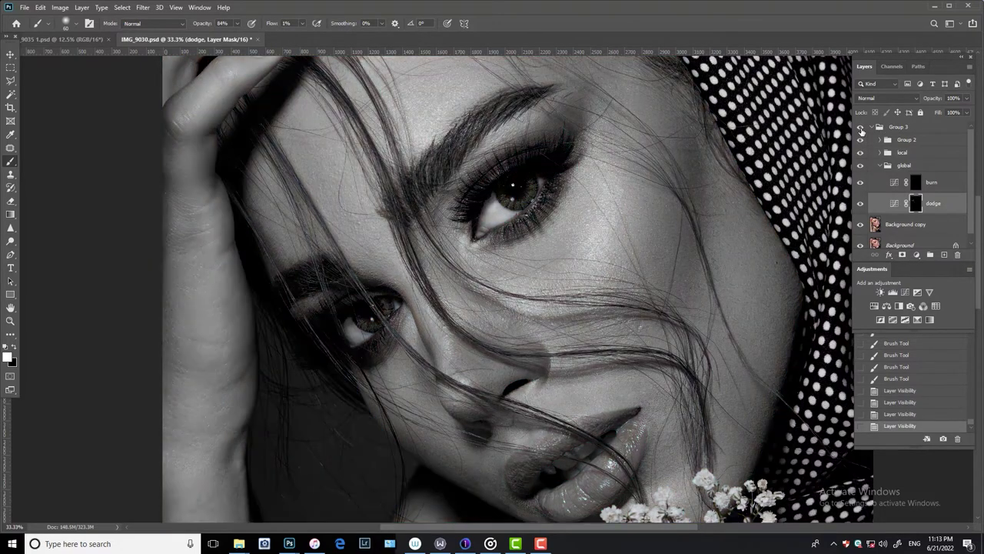
pyautogui.moveTo(564, 132); pyautogui.dragTo(591, 228)
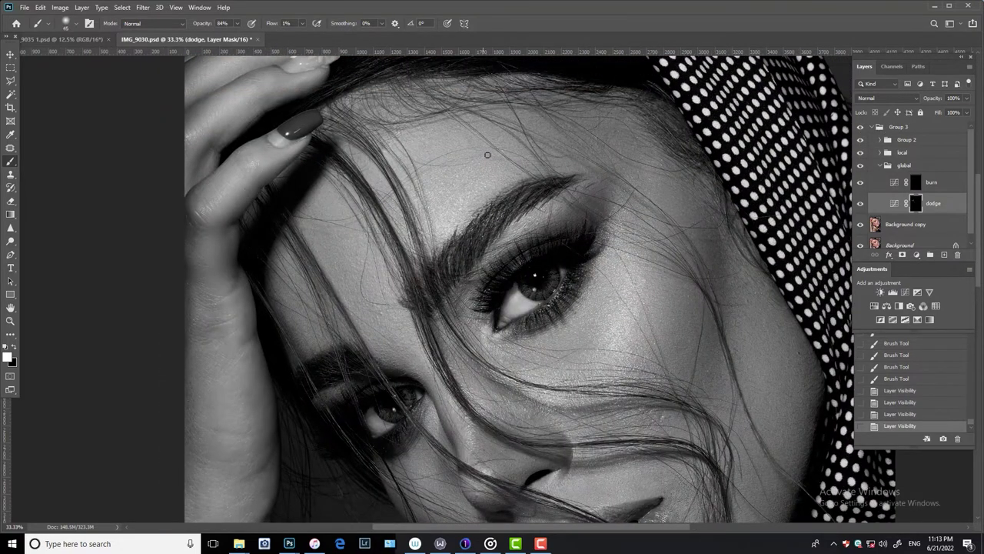
pyautogui.moveTo(504, 159)
pyautogui.mouseDown()
pyautogui.moveTo(487, 154)
pyautogui.moveTo(519, 156)
pyautogui.moveTo(515, 180)
pyautogui.moveTo(513, 171)
pyautogui.moveTo(554, 166)
pyautogui.mouseUp()
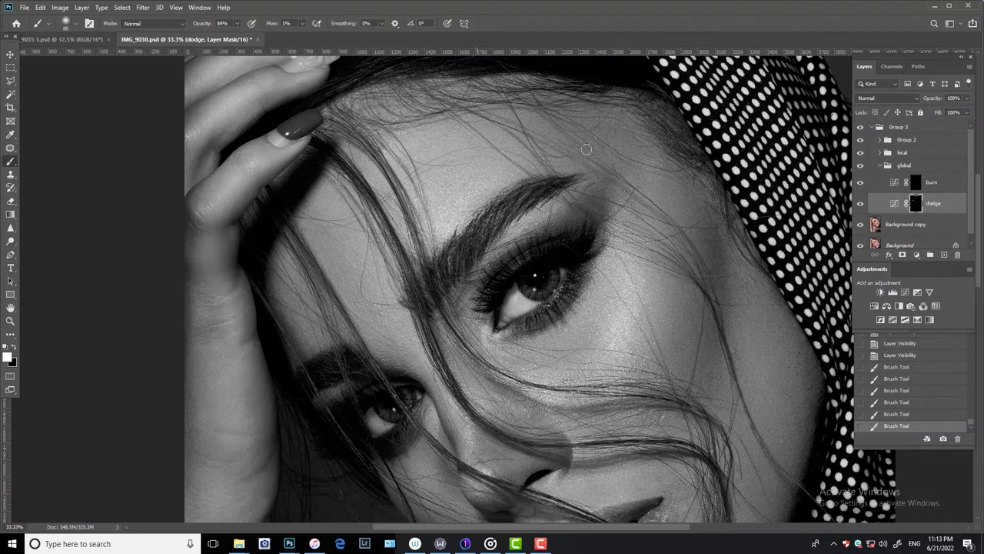
pyautogui.moveTo(480, 121)
pyautogui.mouseDown()
pyautogui.moveTo(578, 155)
pyautogui.moveTo(583, 131)
pyautogui.mouseUp()
# Zoom out to show the lower face and flowers, trying different brush sizes
pyautogui.hotkey('ctrl', '-')
pyautogui.moveTo(611, 314); pyautogui.dragTo(538, 176)
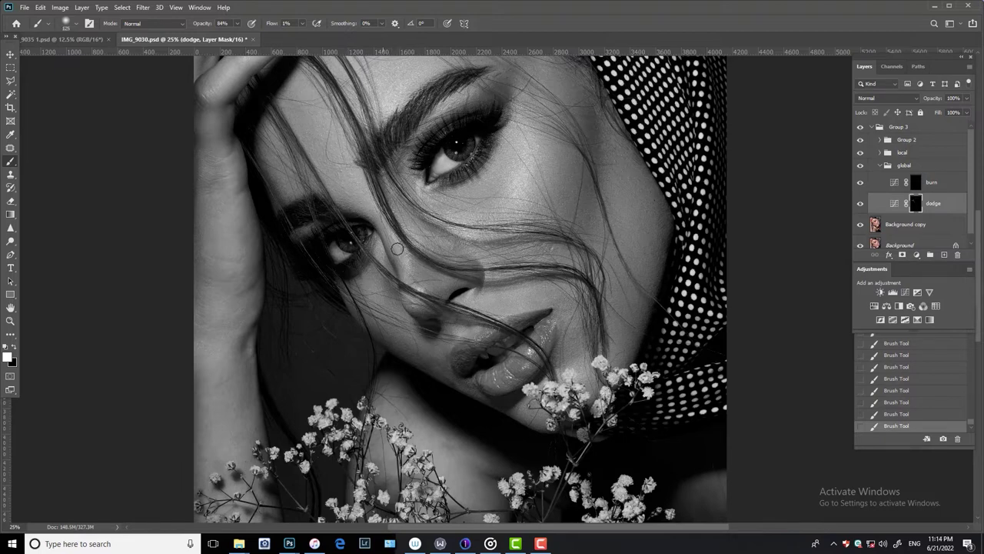
pyautogui.press('[')
pyautogui.press('[')
pyautogui.press('[')
pyautogui.press('[')
pyautogui.press(']')
pyautogui.press(']')
pyautogui.press(']')
pyautogui.press('[')
pyautogui.press('[')
pyautogui.press('[')
pyautogui.press(']')
pyautogui.press(']')
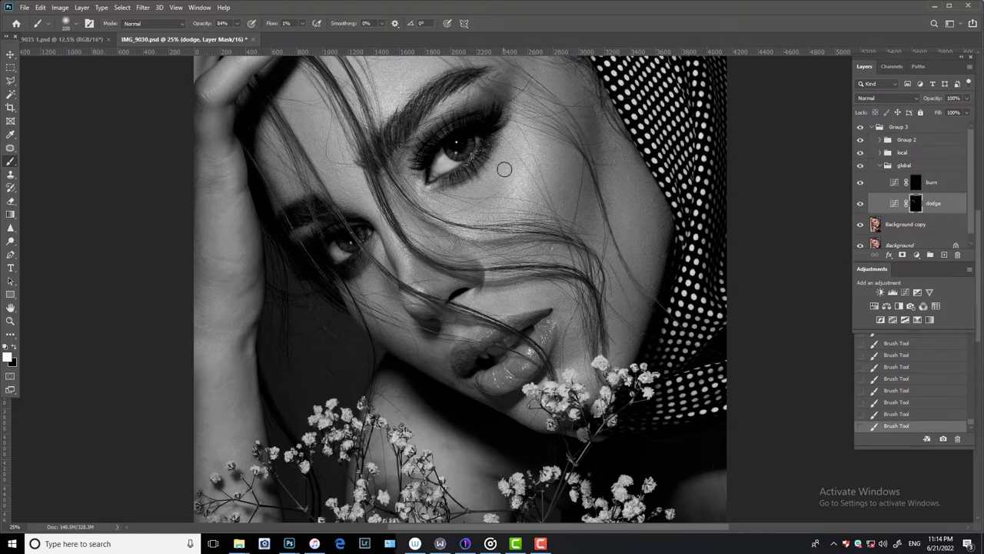
pyautogui.press(']')
pyautogui.press(']')
# With a 100 brush, lighten the area under the left eye on the dodge mask
pyautogui.press('[')
pyautogui.press('[')
pyautogui.press('[')
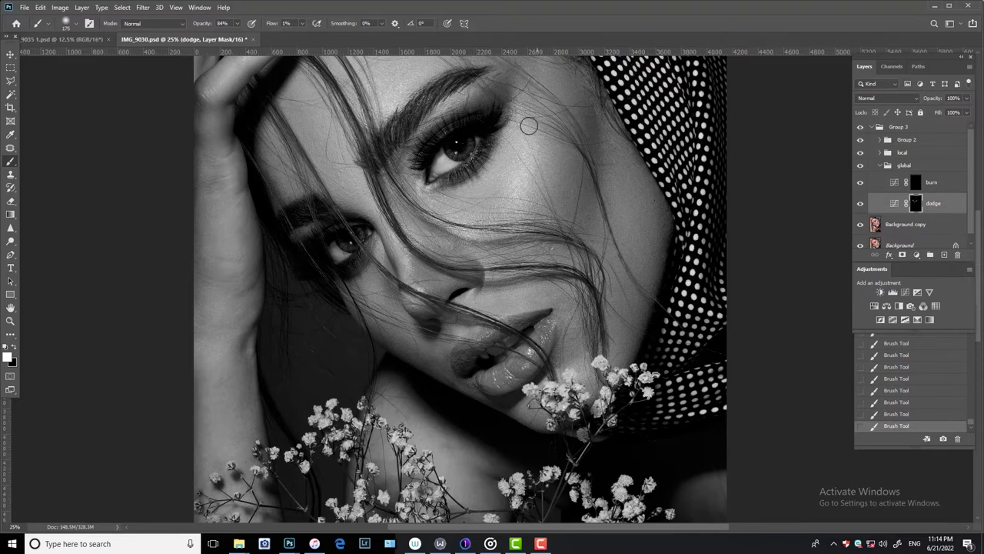
pyautogui.press('[')
pyautogui.press('[')
pyautogui.press('[')
pyautogui.press('[')
pyautogui.press('[')
pyautogui.press('[')
pyautogui.press('[')
pyautogui.press('[')
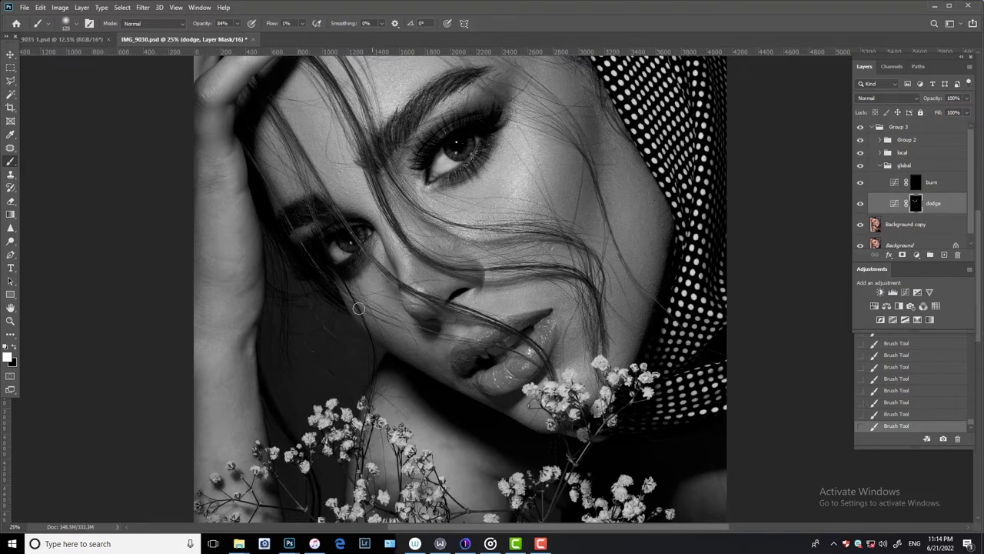
pyautogui.press('[')
pyautogui.moveTo(372, 287); pyautogui.dragTo(376, 270)
pyautogui.press(']')
pyautogui.press(']')
pyautogui.press(']')
pyautogui.press('[')
pyautogui.press('[')
pyautogui.press('[')
# Compare the dodge layer on/off, then dab brightness onto the cheek beside the nose
pyautogui.scroll(-1, 546, 300)
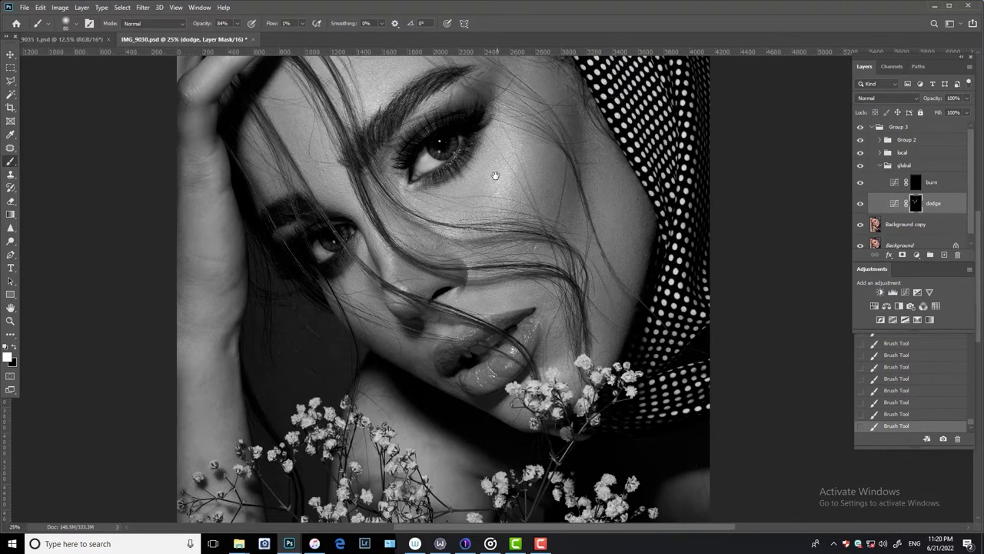
pyautogui.click(860, 203)
pyautogui.click(860, 203)
pyautogui.scroll(-2, 576, 247)
pyautogui.click(379, 248)
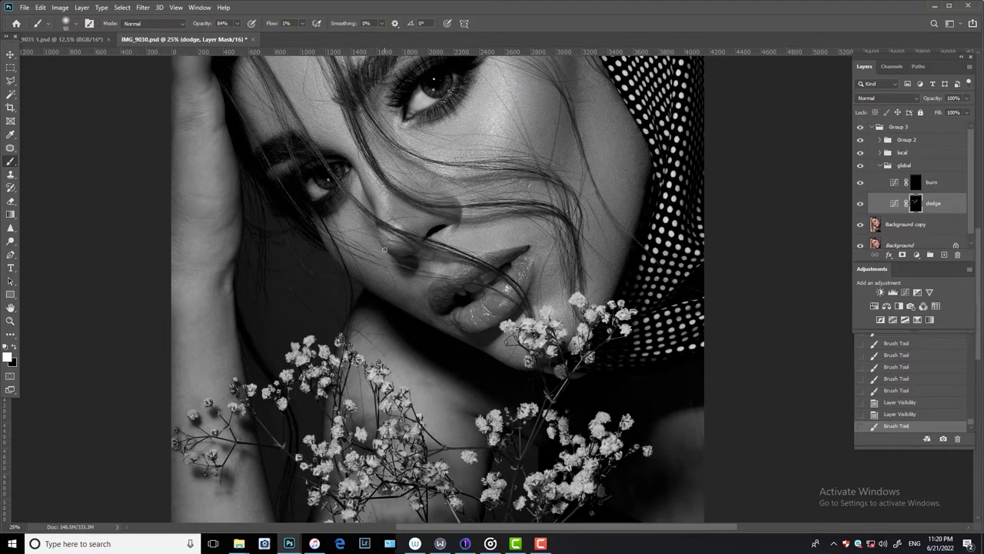
pyautogui.click(377, 244)
pyautogui.click(362, 240)
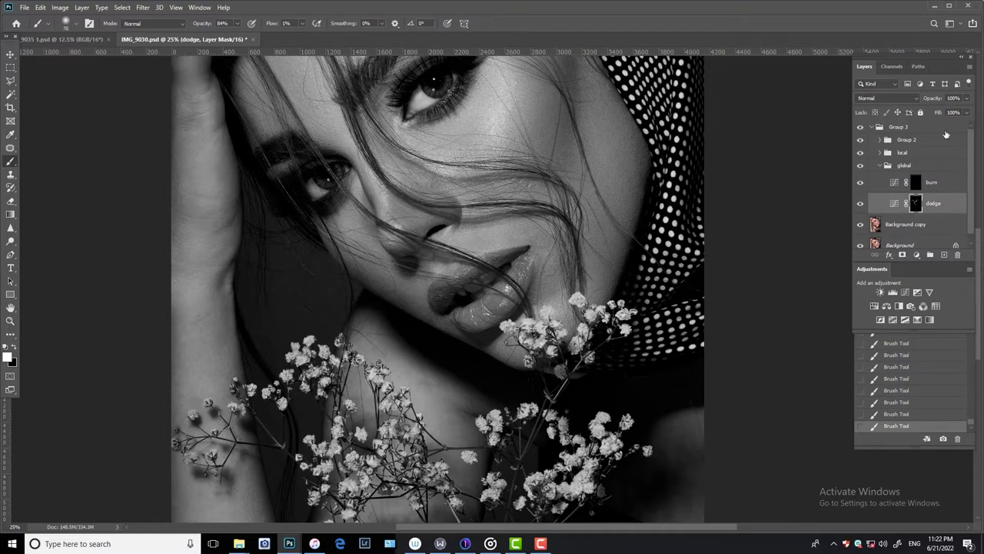
# Turn off the black-and-white Group 2, compare Group 3, and dab brightness near the lips
pyautogui.click(861, 140)
pyautogui.click(862, 127)
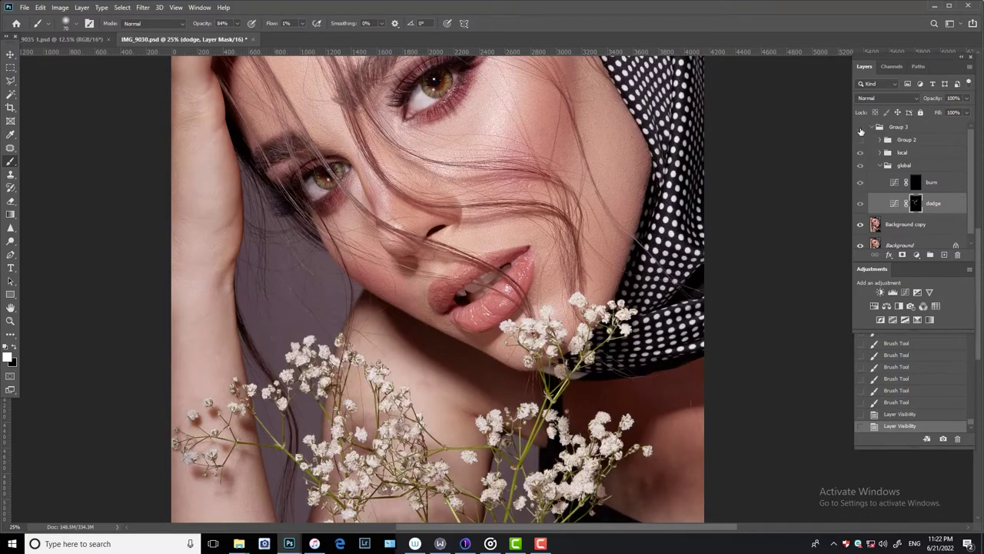
pyautogui.click(861, 128)
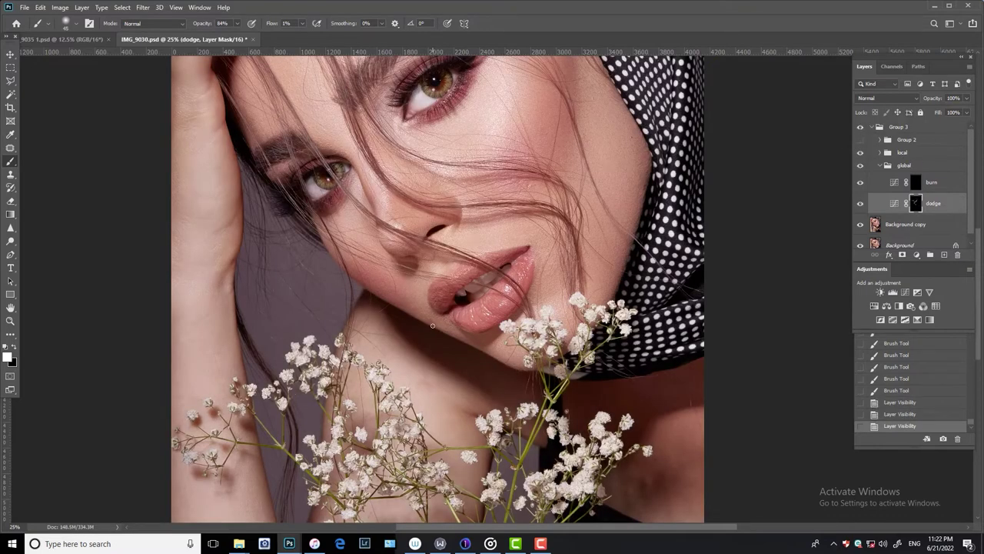
pyautogui.click(433, 326)
pyautogui.click(431, 323)
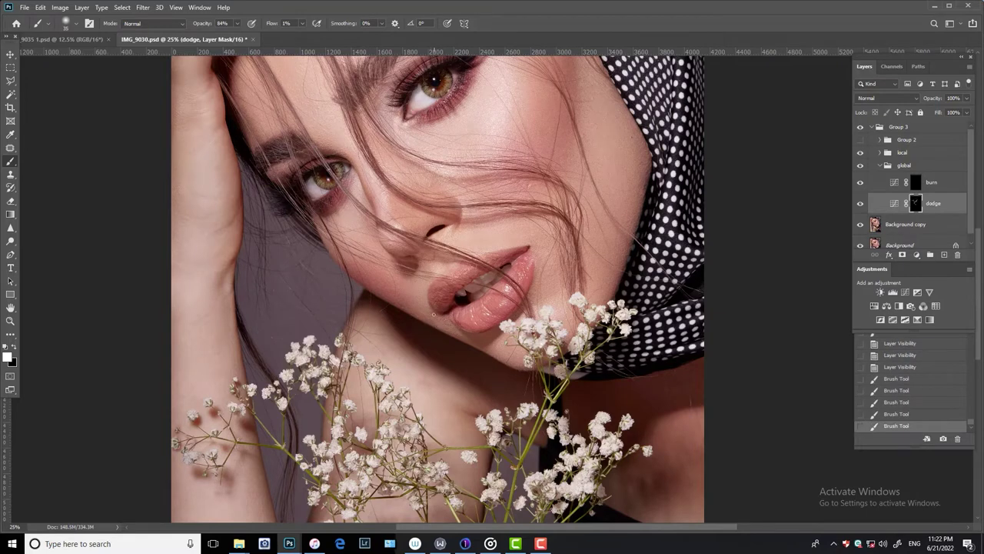
pyautogui.click(433, 315)
# Set the brush Flow to 4% and shrink the brush to 30 for the lip
pyautogui.scroll(1, 500, 313)
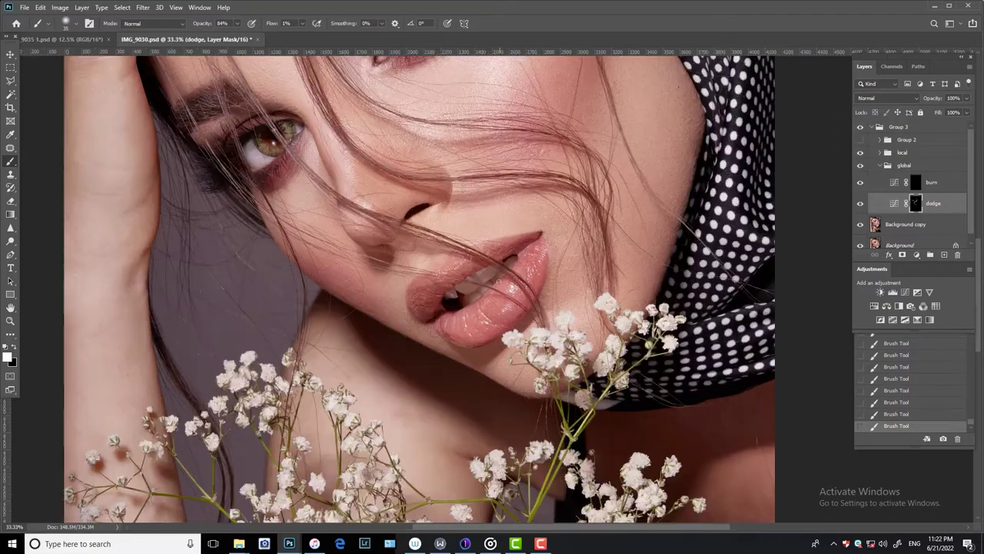
pyautogui.click(303, 23)
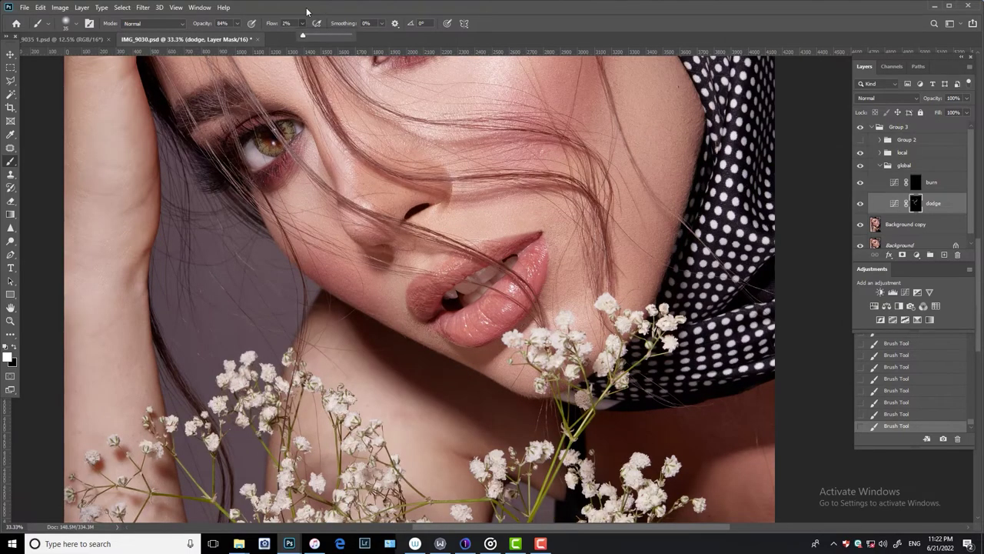
pyautogui.click(422, 294)
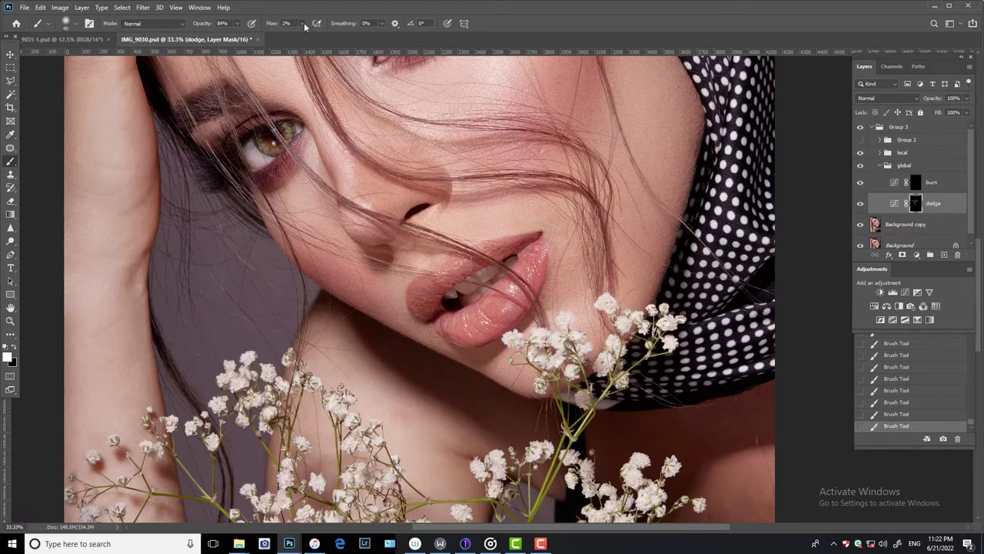
pyautogui.click(303, 25)
pyautogui.click(431, 313)
pyautogui.press(']')
pyautogui.press(']')
pyautogui.press(']')
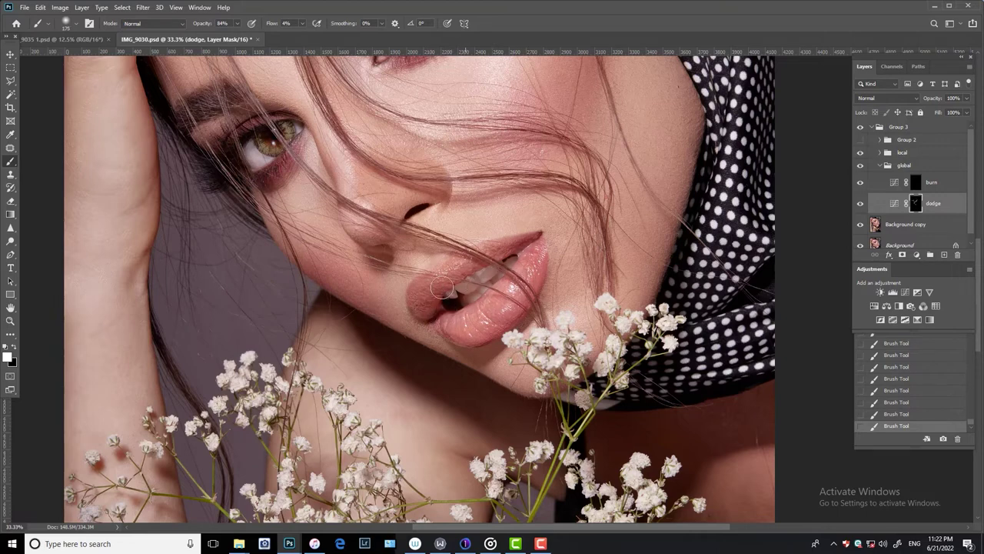
pyautogui.press('[')
pyautogui.press('[')
pyautogui.press('[')
# Darken around the lips on the burn mask, lower brush flow to 1%, and compare before/after
pyautogui.click(867, 130)
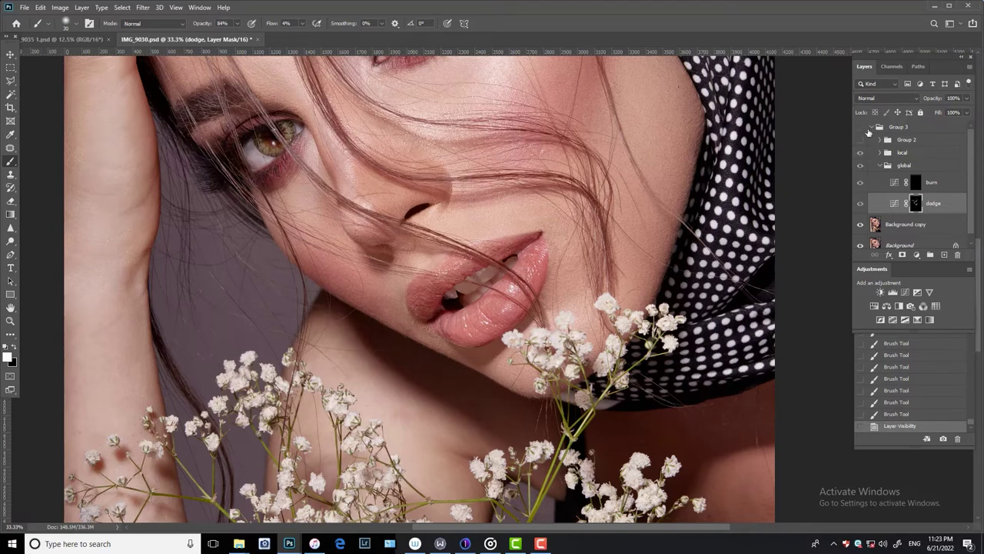
pyautogui.click(917, 183)
pyautogui.moveTo(434, 329)
pyautogui.mouseDown()
pyautogui.moveTo(410, 323)
pyautogui.moveTo(422, 254)
pyautogui.mouseUp()
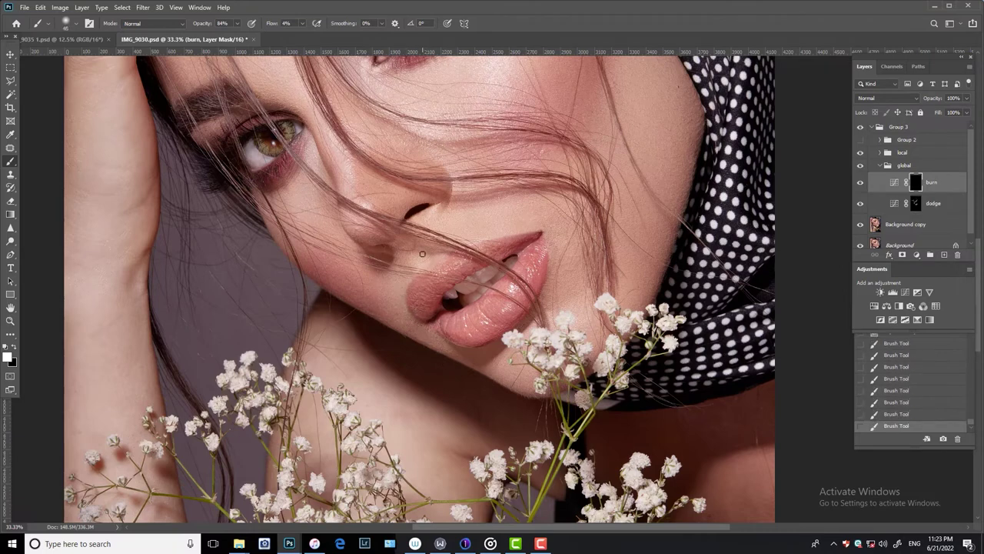
pyautogui.click(917, 203)
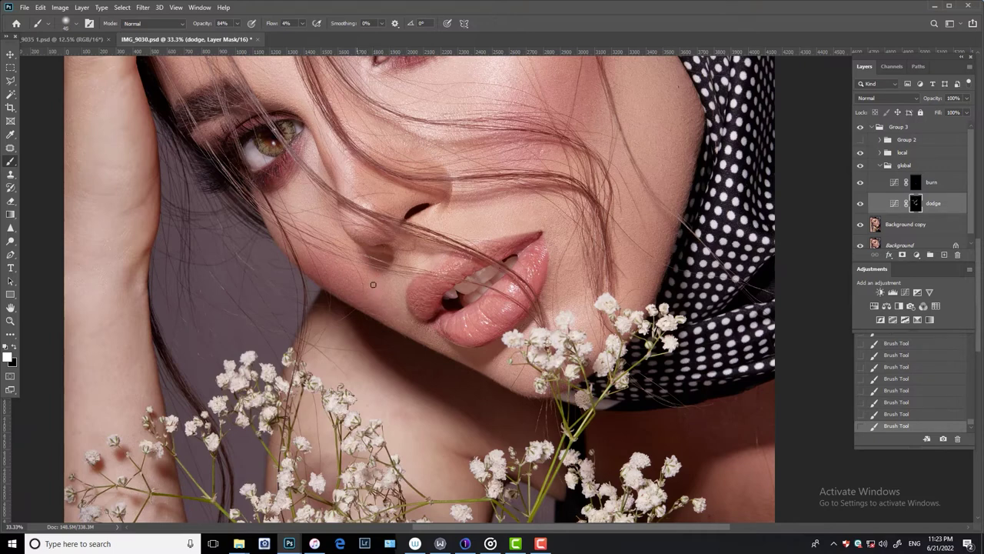
pyautogui.click(301, 23)
pyautogui.hotkey('alt', ']')
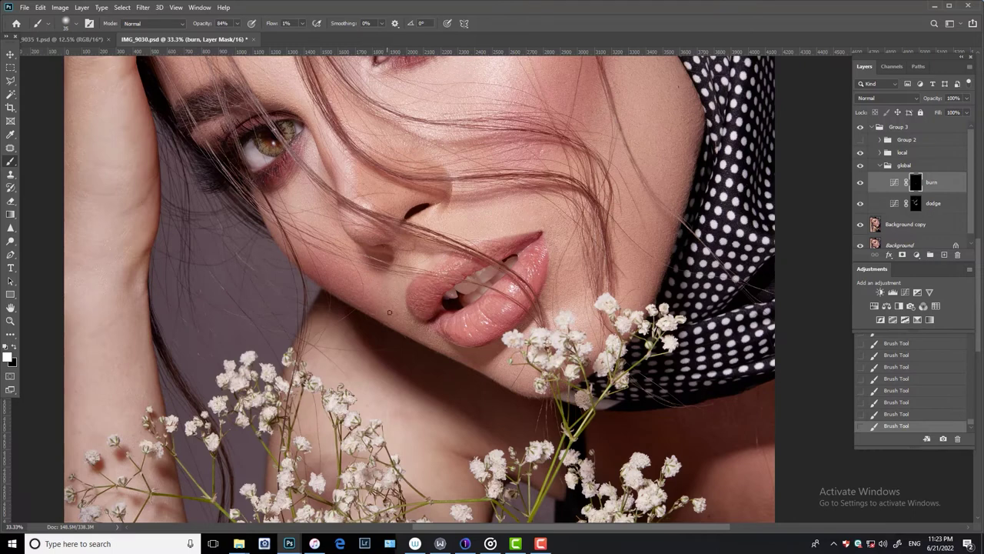
pyautogui.click(923, 208)
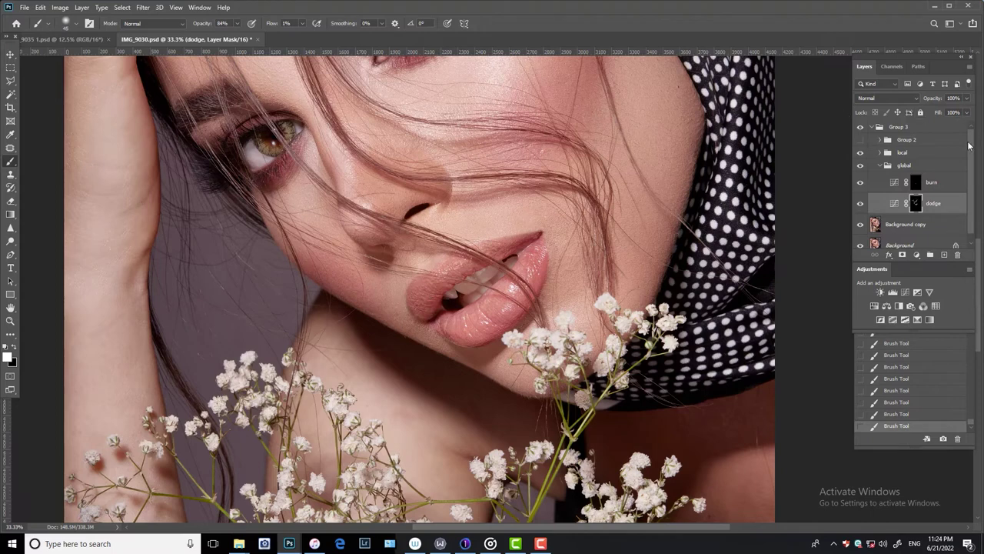
pyautogui.click(860, 127)
pyautogui.click(861, 128)
# Lighten skin near the lips and lip corner on the dodge mask, then add small burn dabs
pyautogui.press('[')
pyautogui.press('[')
pyautogui.press('[')
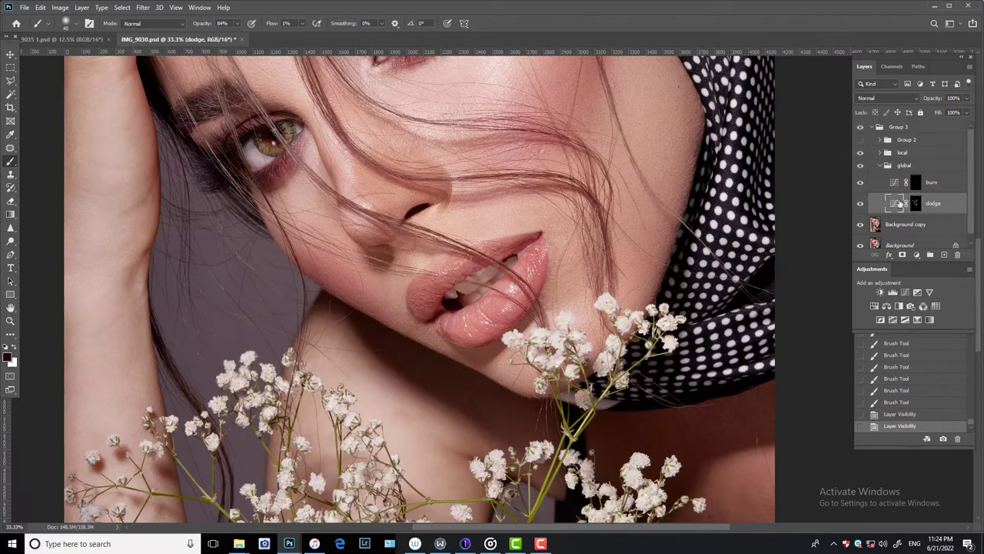
pyautogui.moveTo(554, 238); pyautogui.dragTo(556, 246)
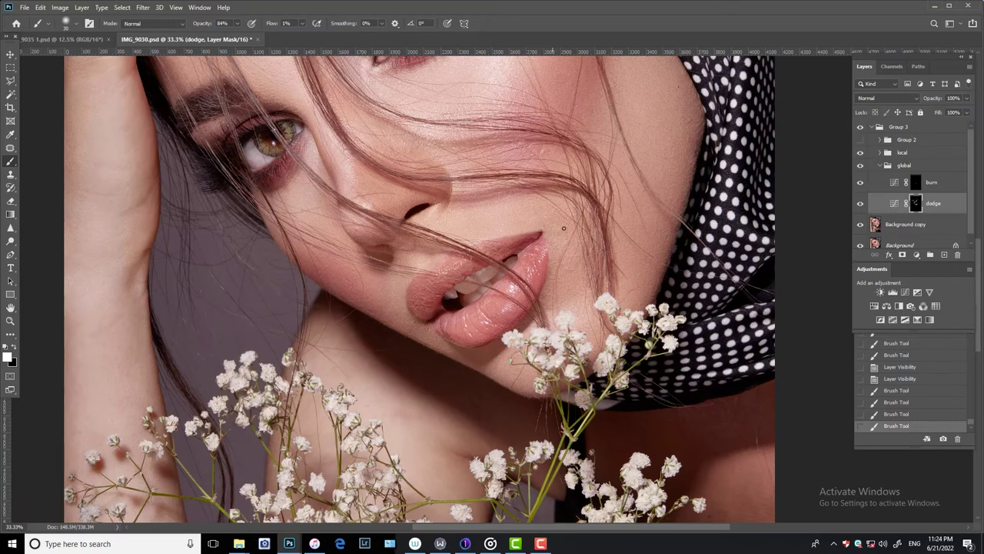
pyautogui.click(552, 218)
pyautogui.moveTo(541, 217); pyautogui.dragTo(542, 227)
pyautogui.click(950, 182)
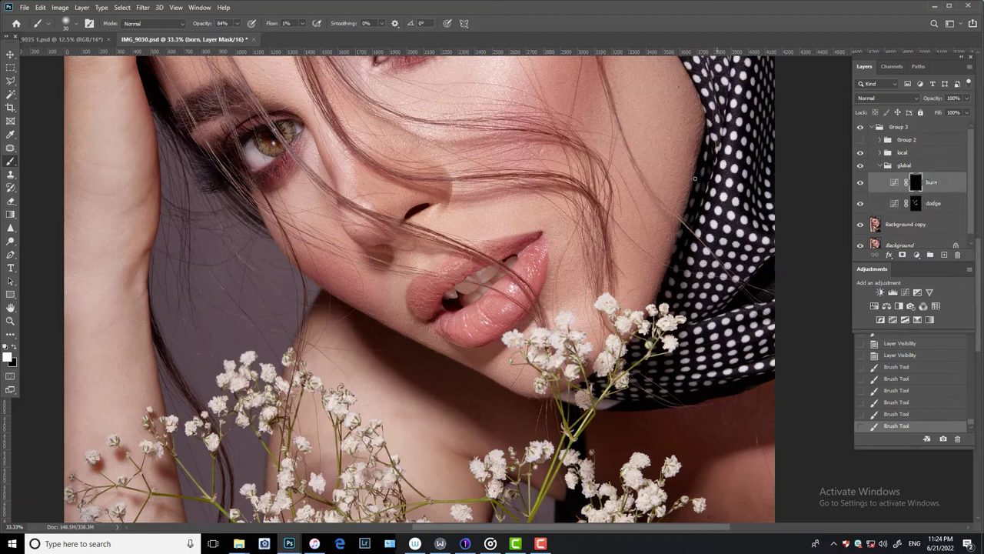
pyautogui.click(538, 217)
pyautogui.click(531, 215)
# Toggle the black-and-white check view to compare, leaving it on
pyautogui.click(861, 139)
pyautogui.click(860, 141)
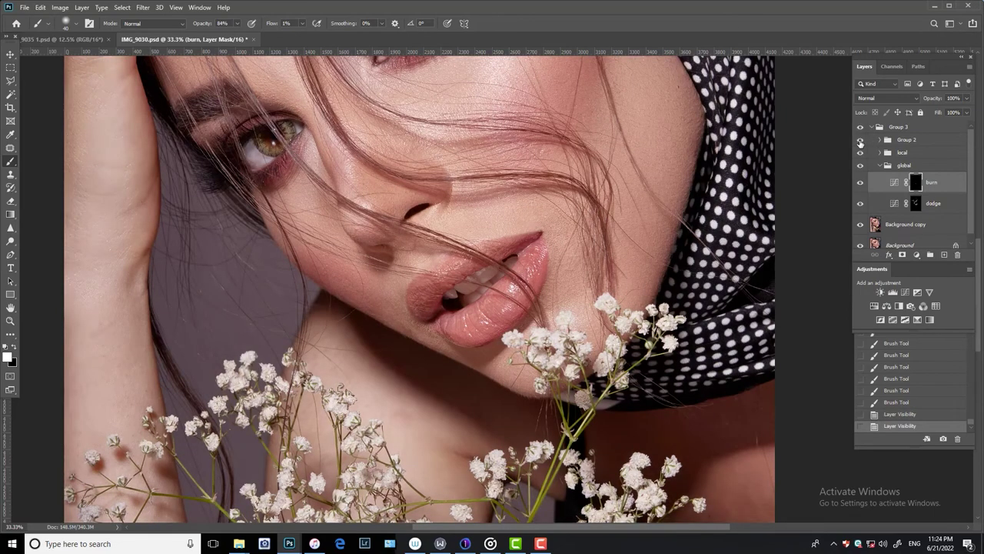
pyautogui.click(860, 140)
pyautogui.click(860, 139)
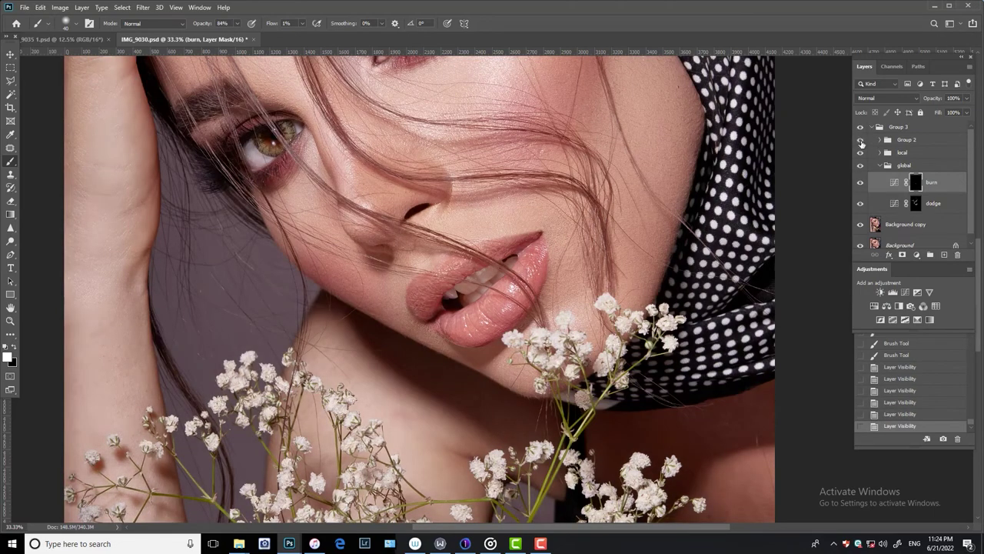
# Lighten the skin near the lips on the dodge mask and compare Group 3 on/off
pyautogui.scroll(-1, 969, 183)
pyautogui.click(915, 195)
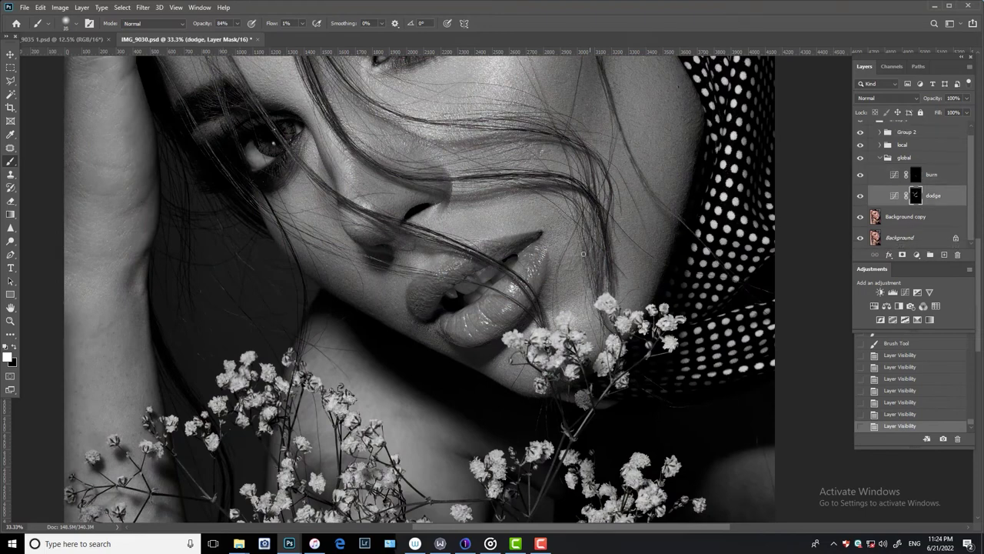
pyautogui.moveTo(561, 265)
pyautogui.mouseDown()
pyautogui.moveTo(574, 271)
pyautogui.moveTo(582, 255)
pyautogui.mouseUp()
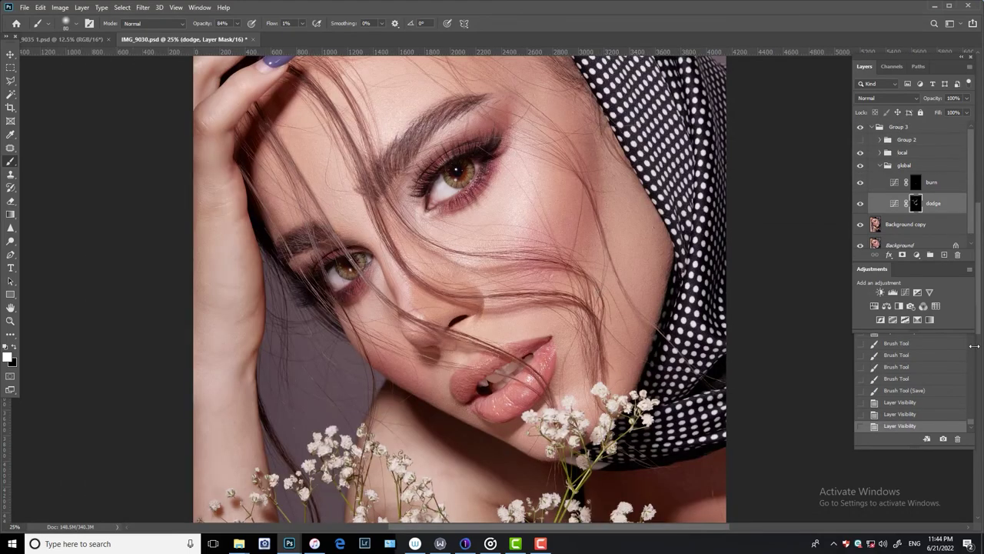
pyautogui.click(859, 127)
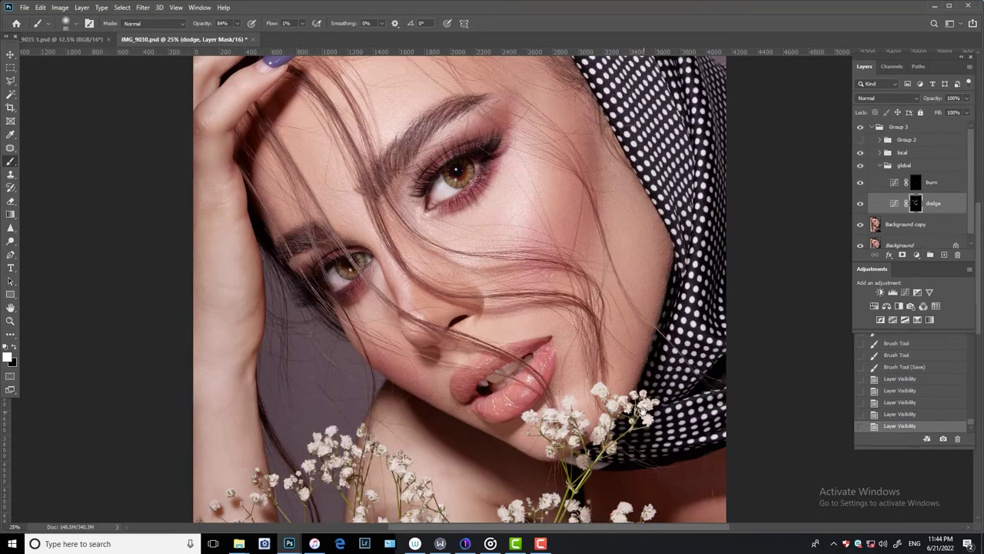
# Bring the flowers and shoulder into view, then turn on the black-and-white check view
pyautogui.moveTo(695, 393); pyautogui.dragTo(675, 335)
pyautogui.scroll(-3, 675, 335)
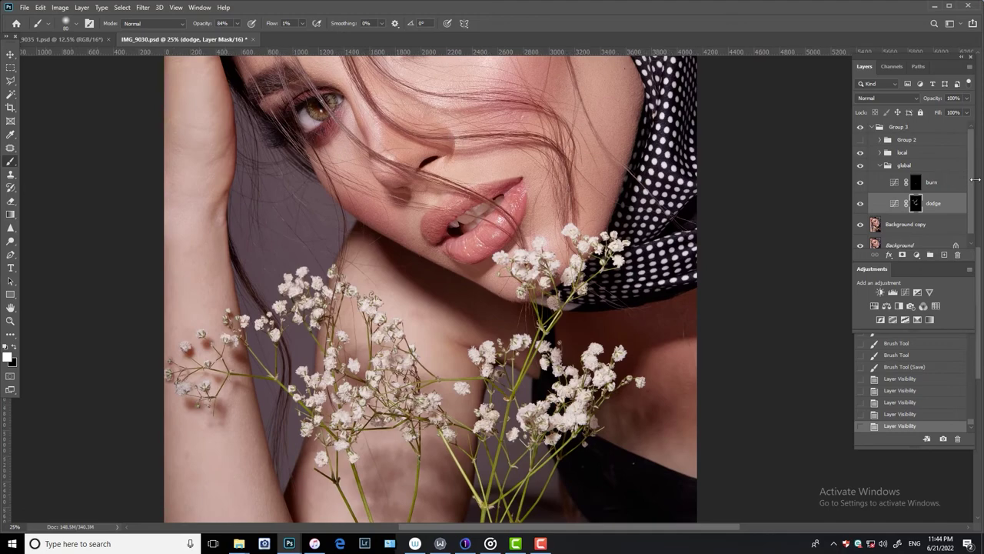
pyautogui.scroll(-3, 559, 327)
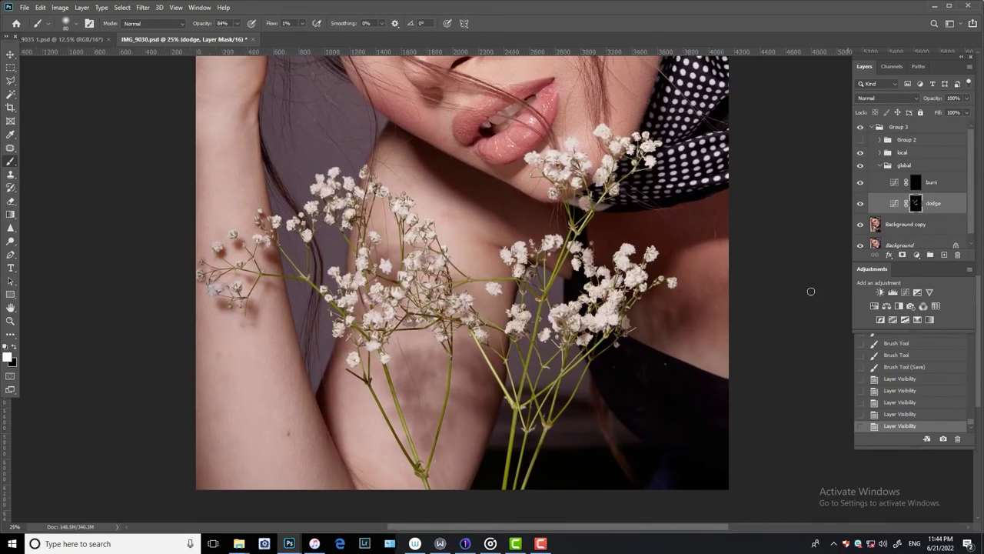
pyautogui.scroll(2, 676, 346)
pyautogui.scroll(1, 501, 407)
pyautogui.scroll(2, 500, 408)
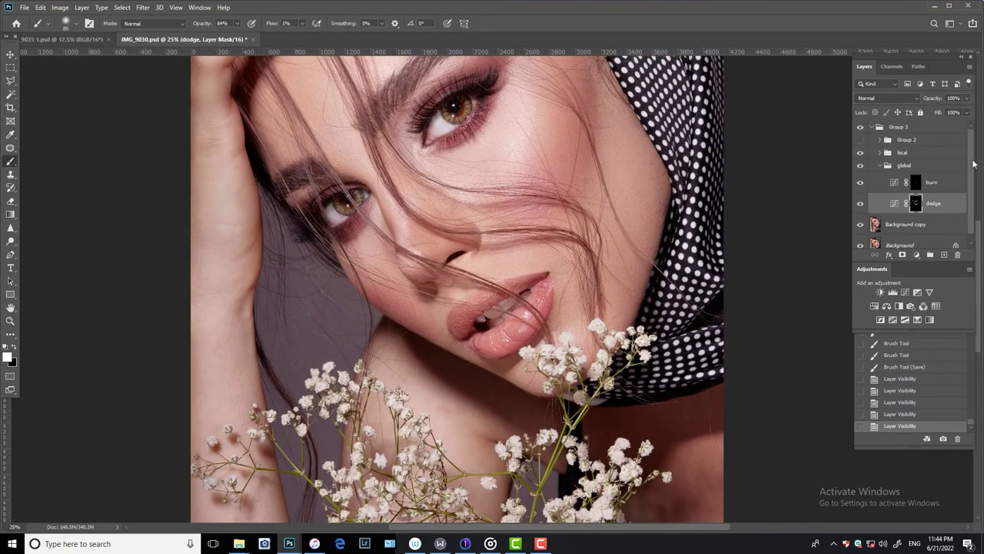
pyautogui.click(860, 140)
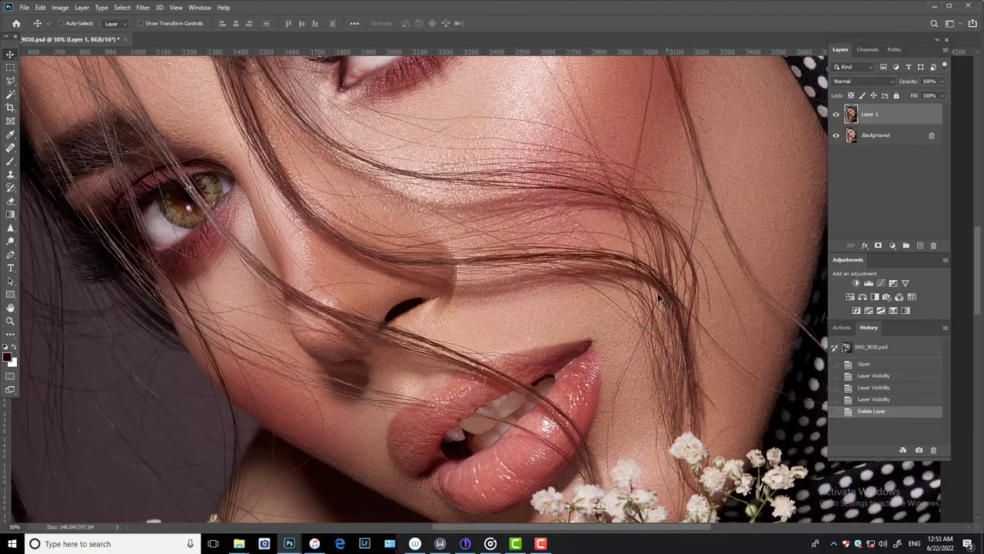
pyautogui.scroll(5, 659, 300)
pyautogui.scroll(1, 662, 308)
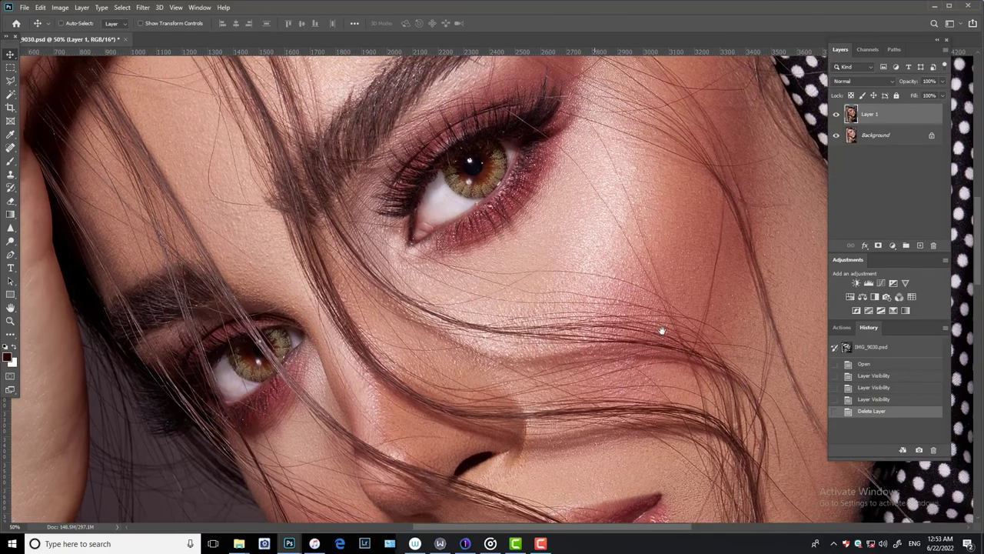
pyautogui.moveTo(718, 264)
pyautogui.mouseDown()
pyautogui.moveTo(726, 358)
pyautogui.moveTo(684, 219)
pyautogui.mouseUp()
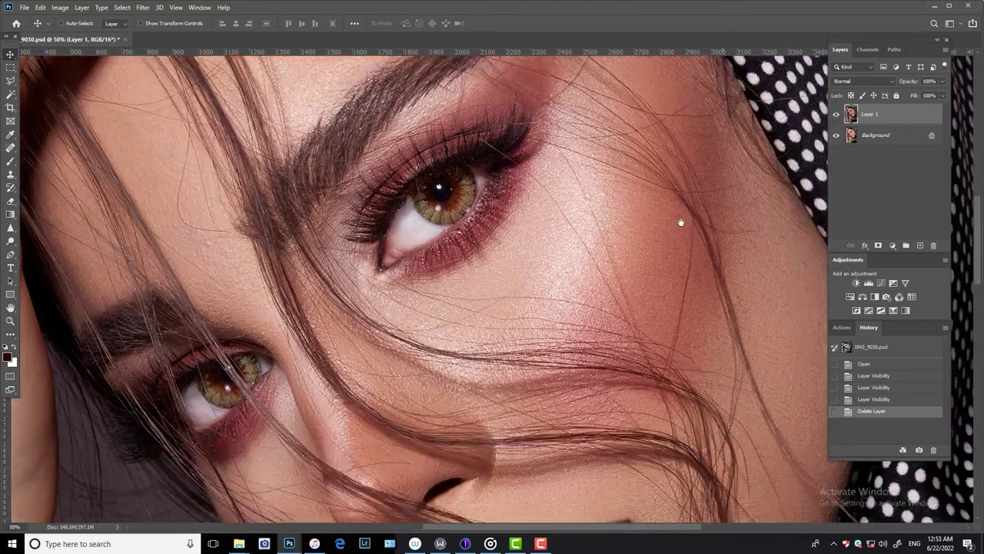
pyautogui.moveTo(684, 494)
pyautogui.mouseDown()
pyautogui.moveTo(684, 391)
pyautogui.moveTo(660, 230)
pyautogui.moveTo(632, 345)
pyautogui.mouseUp()
pyautogui.click(837, 114)
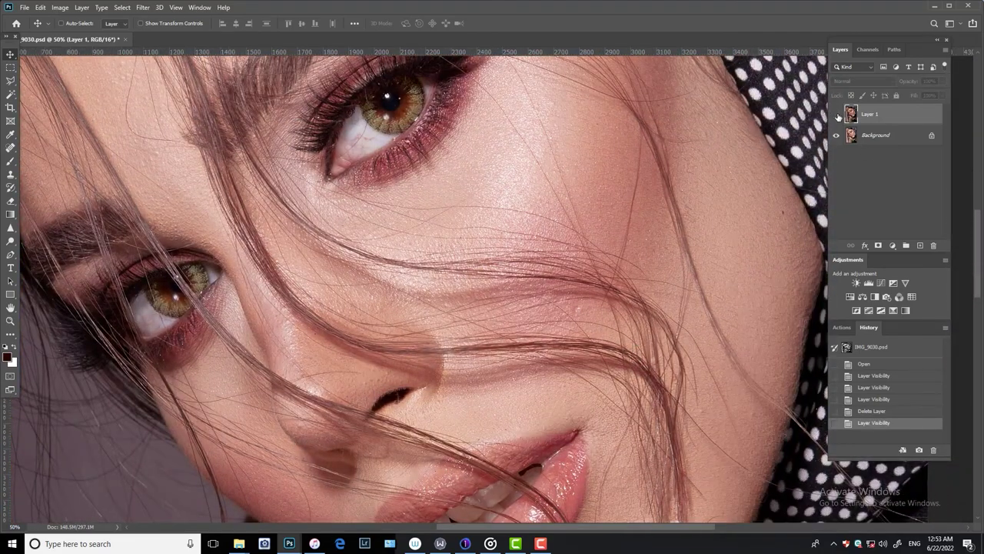
pyautogui.hotkey('ctrl', '0')
pyautogui.click(836, 114)
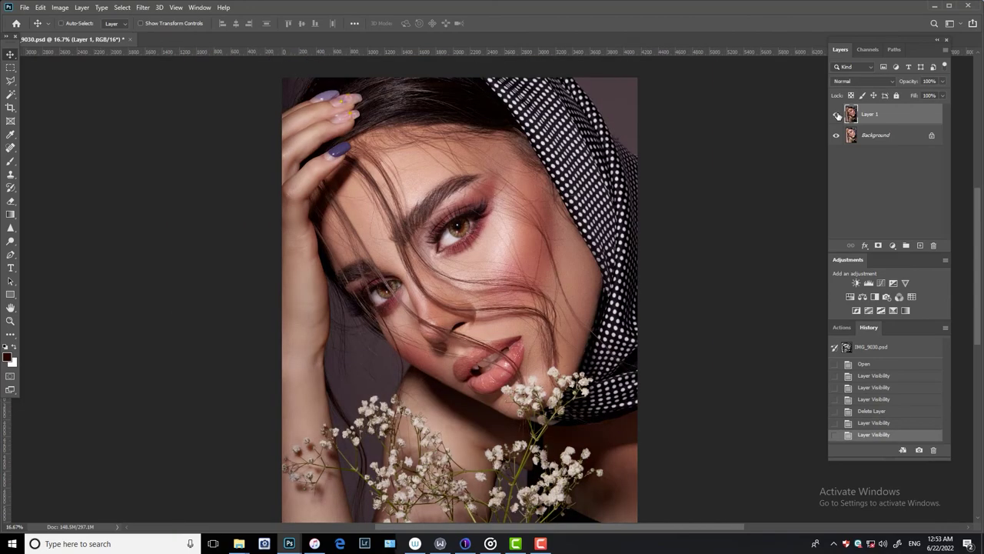
pyautogui.click(838, 115)
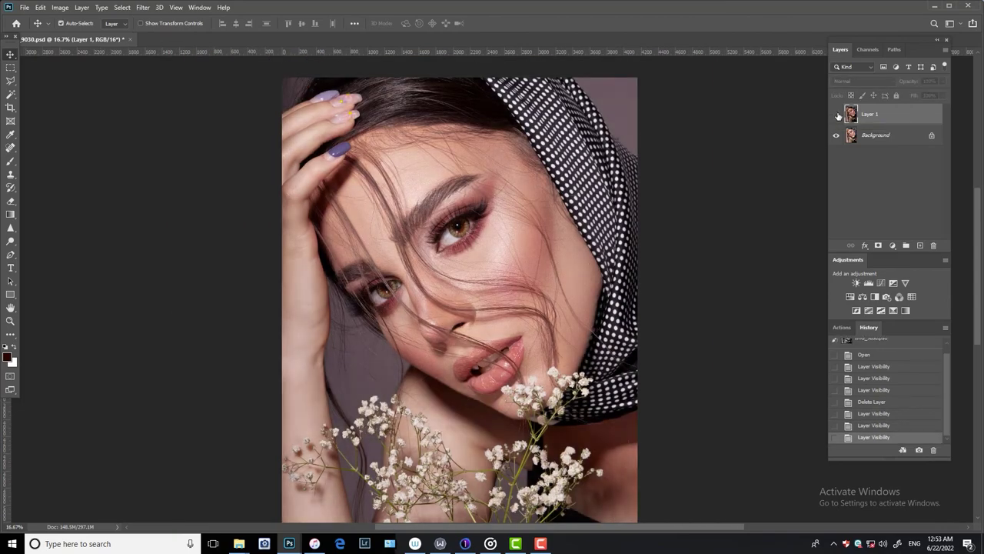
pyautogui.click(837, 113)
pyautogui.hotkey('ctrl', '+')
pyautogui.hotkey('ctrl', '+')
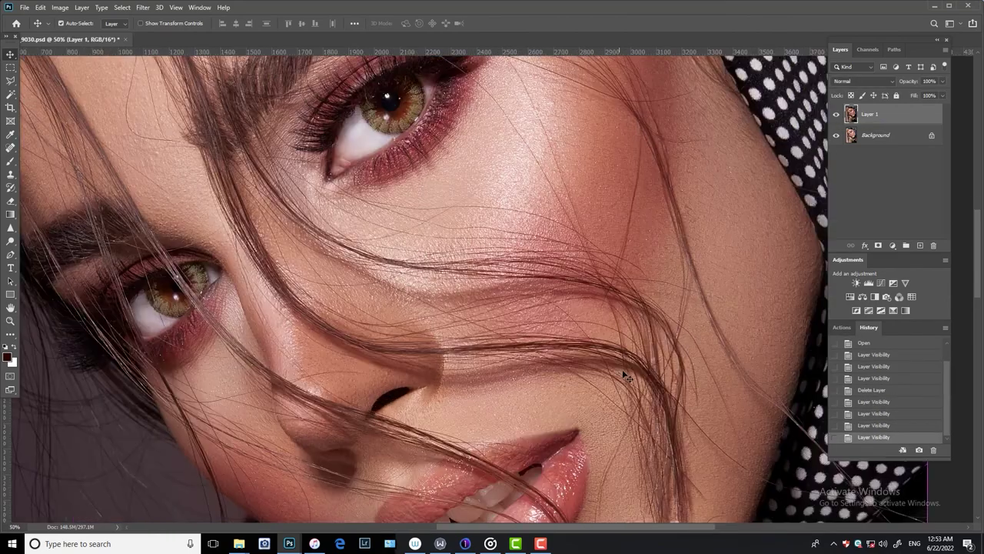
pyautogui.hotkey('ctrl', '+')
pyautogui.hotkey('ctrl', '+')
pyautogui.moveTo(342, 313); pyautogui.dragTo(538, 220)
pyautogui.moveTo(710, 351); pyautogui.dragTo(545, 228)
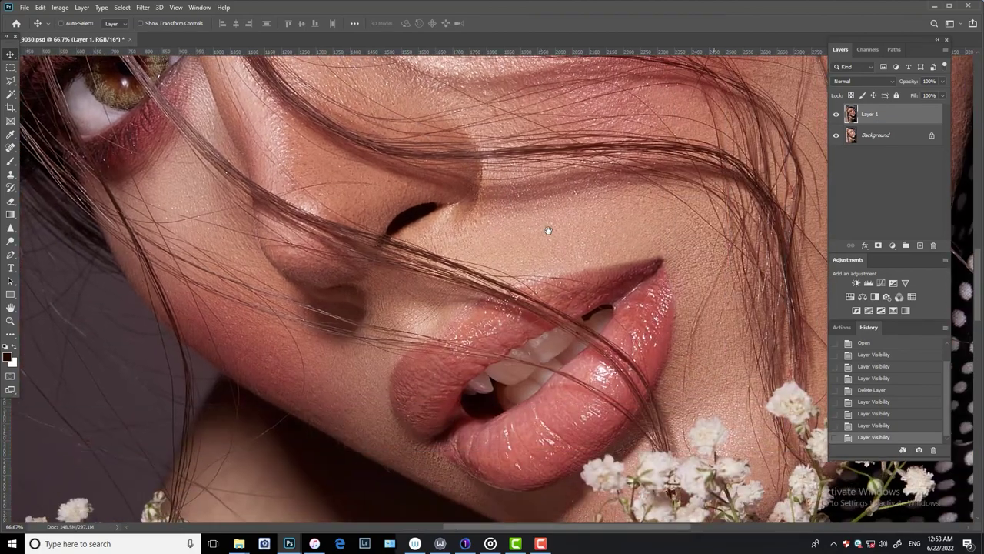
pyautogui.moveTo(686, 220)
pyautogui.mouseDown()
pyautogui.moveTo(589, 406)
pyautogui.moveTo(573, 469)
pyautogui.mouseUp()
pyautogui.moveTo(514, 166)
pyautogui.mouseDown()
pyautogui.moveTo(654, 312)
pyautogui.moveTo(659, 362)
pyautogui.moveTo(589, 159)
pyautogui.mouseUp()
pyautogui.moveTo(713, 423); pyautogui.dragTo(626, 297)
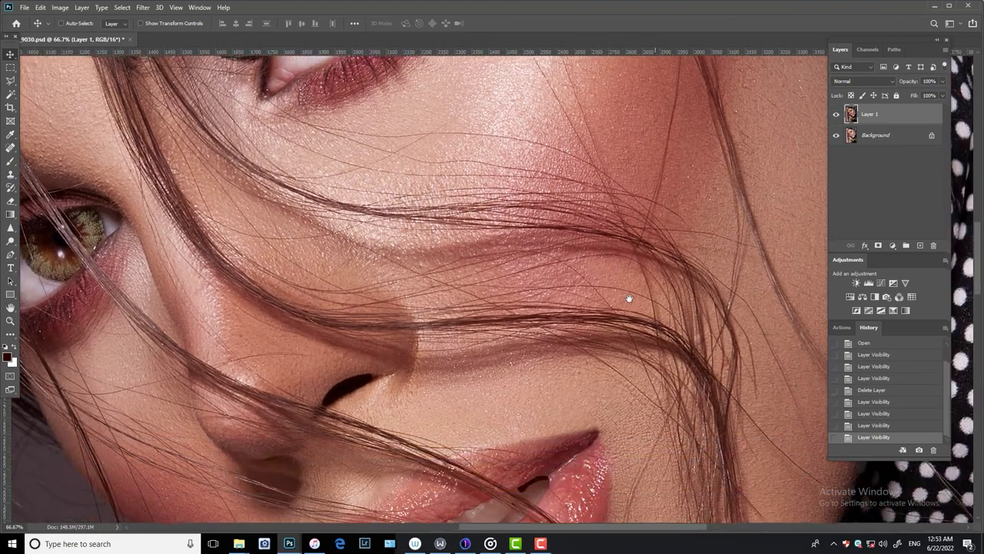
pyautogui.hotkey('ctrl', '0')
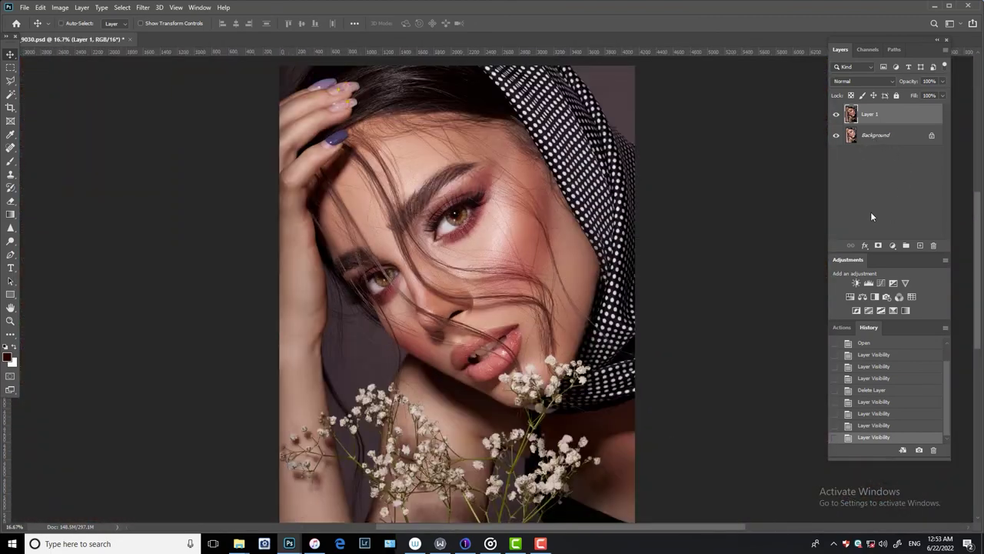